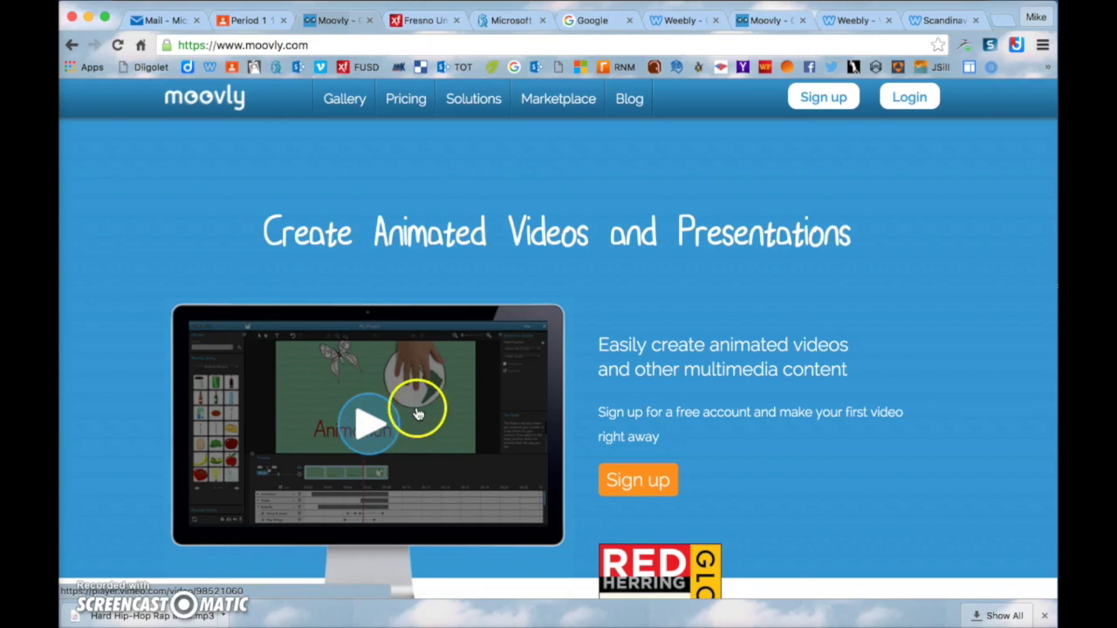
# Scroll down the Moovly homepage to the 'What is Moovly?' intro video
pyautogui.scroll(-1, 419, 406)
# Play and pause the intro video, close its player, and go to the Sign up page
pyautogui.scroll(1, 424, 408)
pyautogui.scroll(-1, 406, 399)
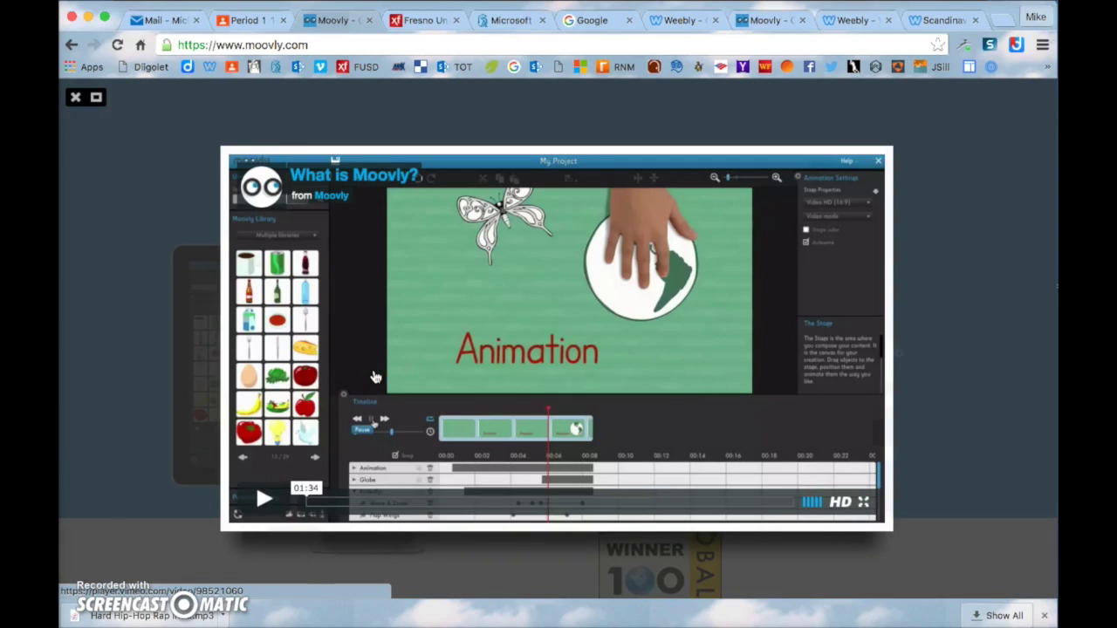
pyautogui.click(264, 499)
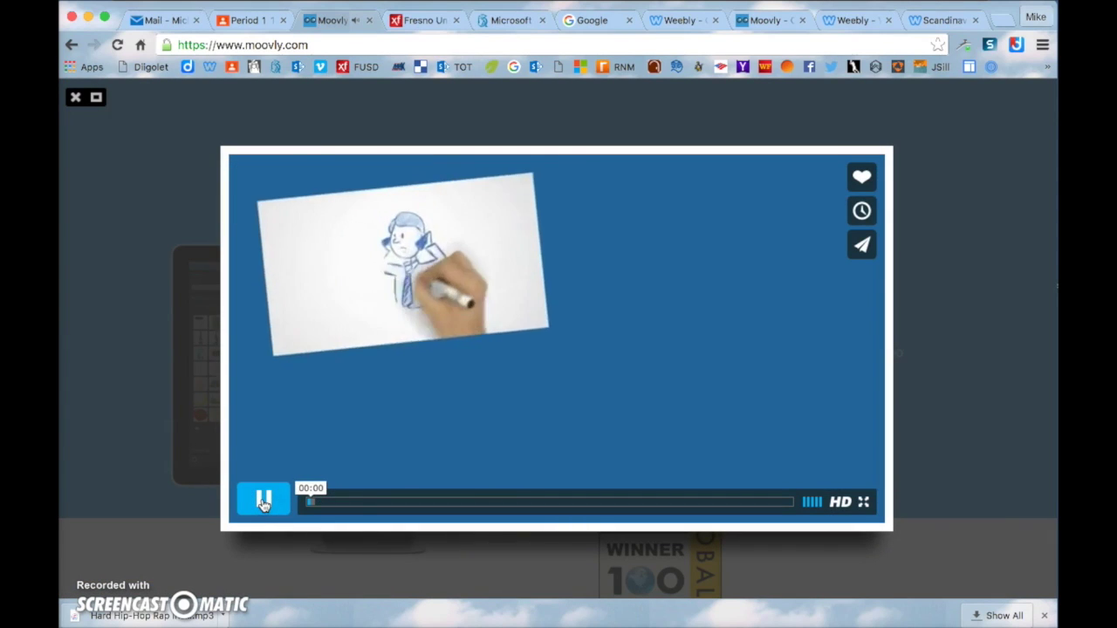
pyautogui.click(267, 505)
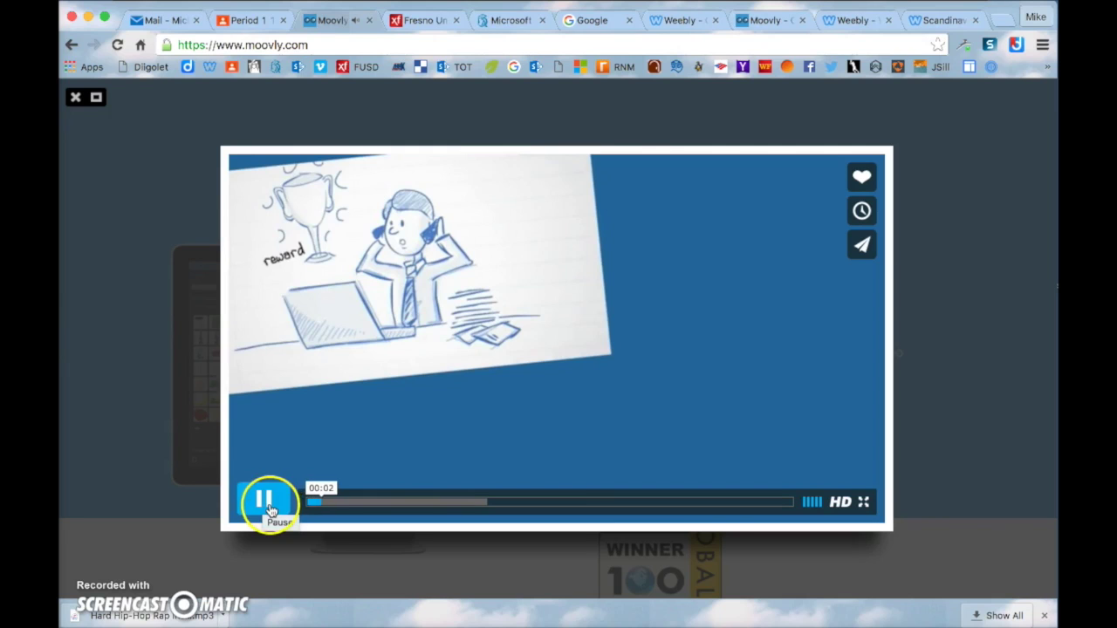
pyautogui.click(75, 100)
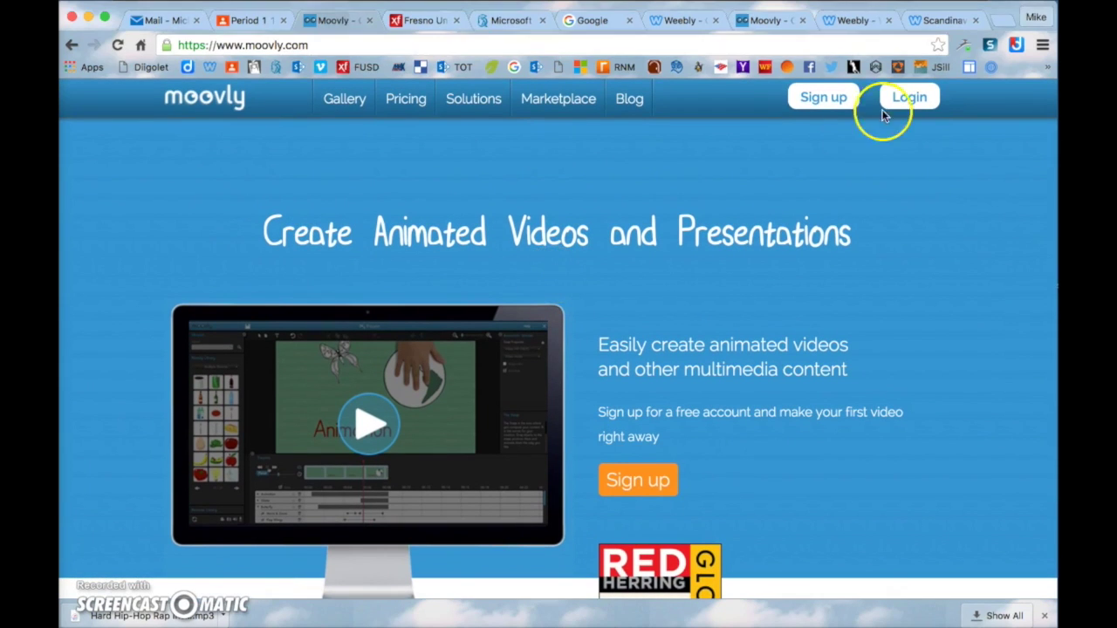
pyautogui.click(824, 98)
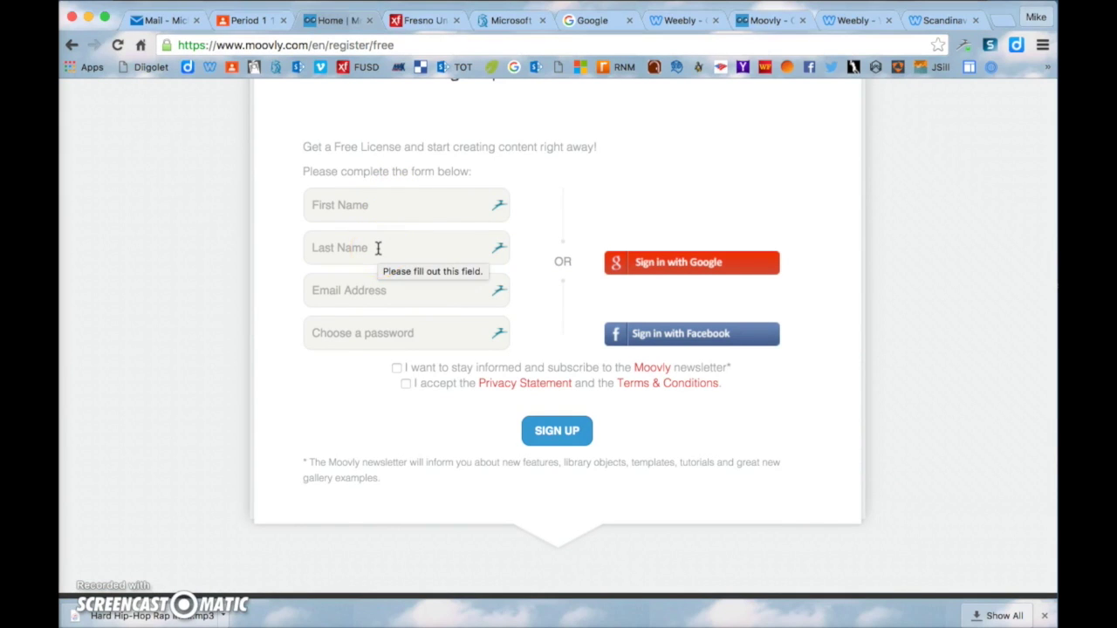
# Enter the user's e-mail address and tick the Privacy Statement and Terms & Conditions box
pyautogui.click(378, 290)
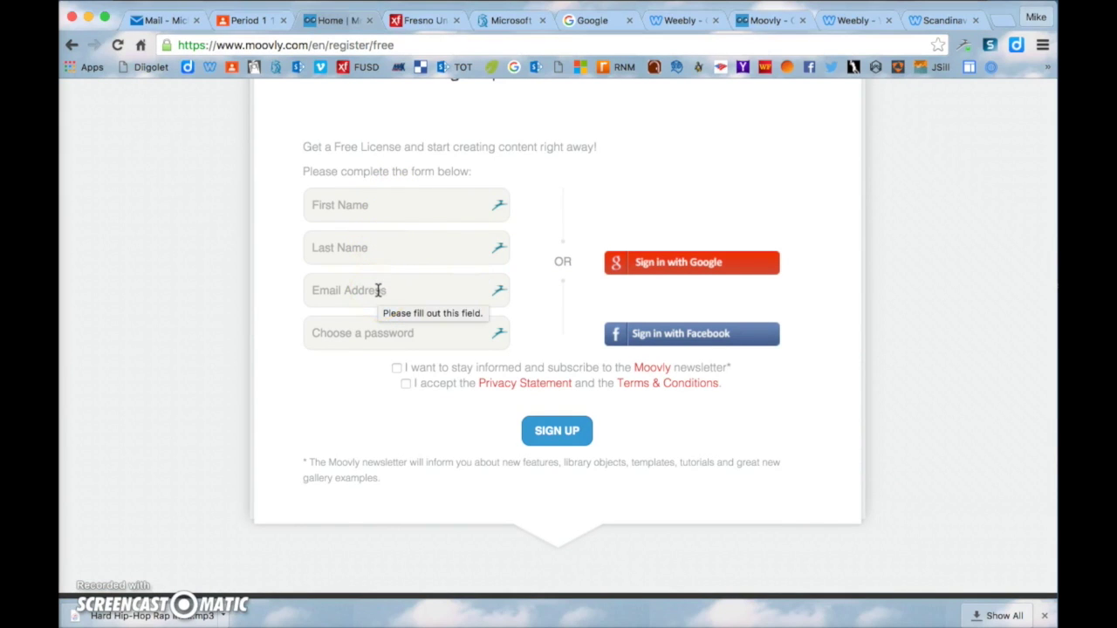
pyautogui.click(378, 291)
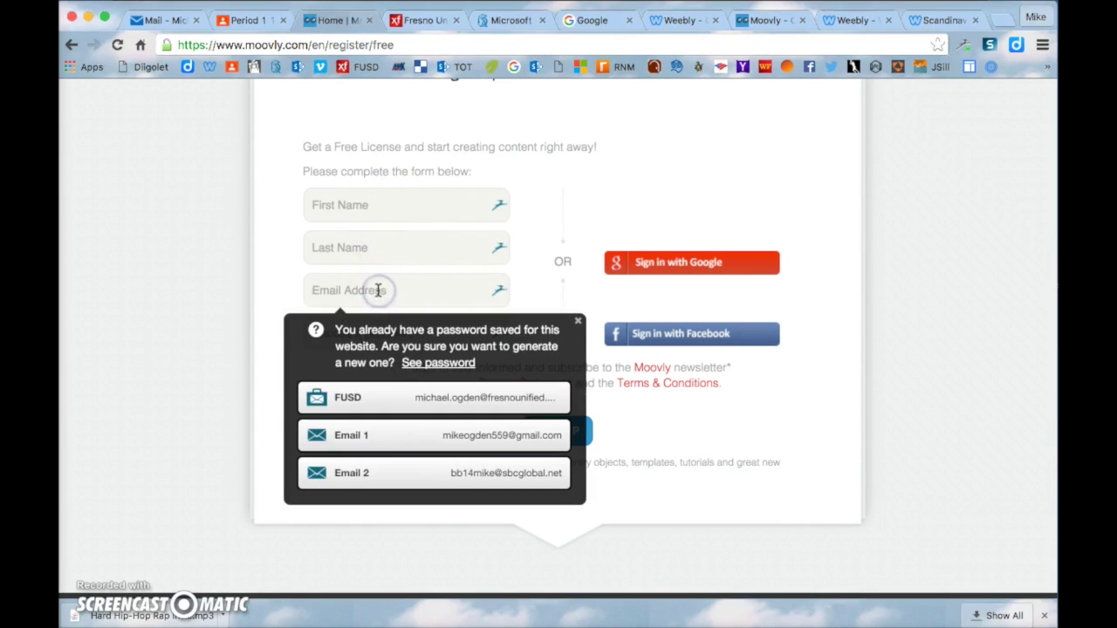
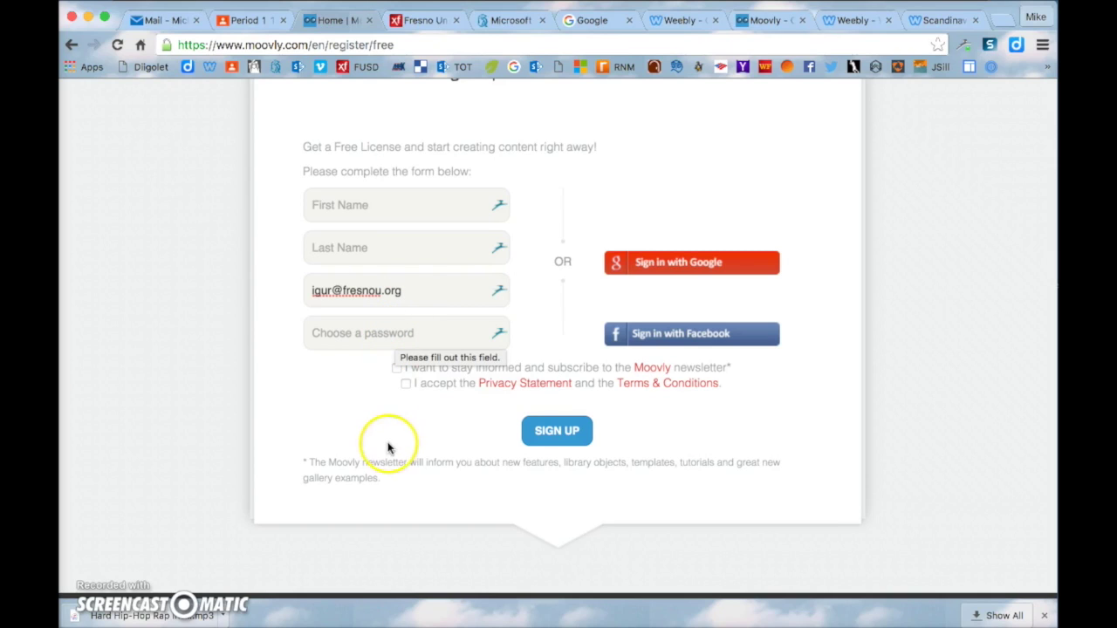
pyautogui.click(407, 384)
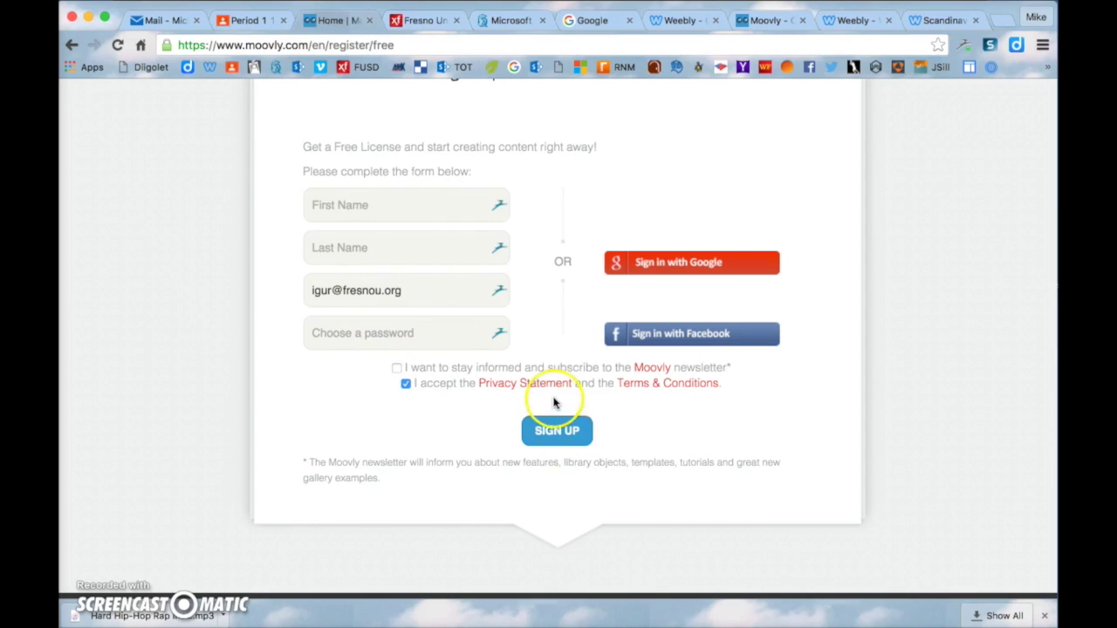
pyautogui.scroll(3, 556, 398)
pyautogui.scroll(2, 553, 401)
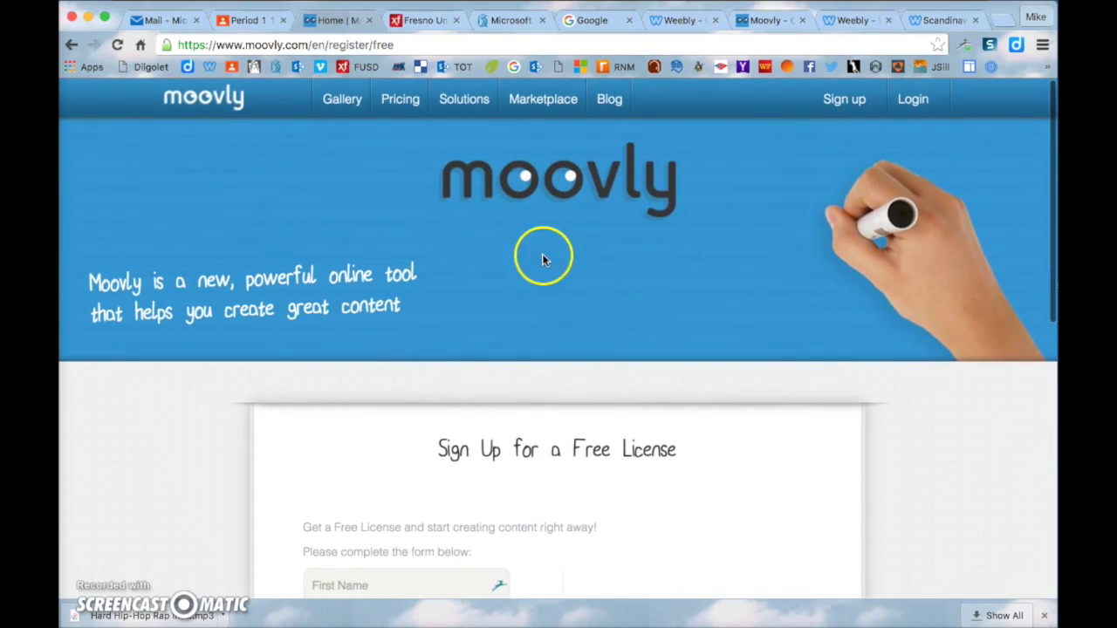
# Log in to the Moovly account and look over the account dashboard
pyautogui.click(912, 99)
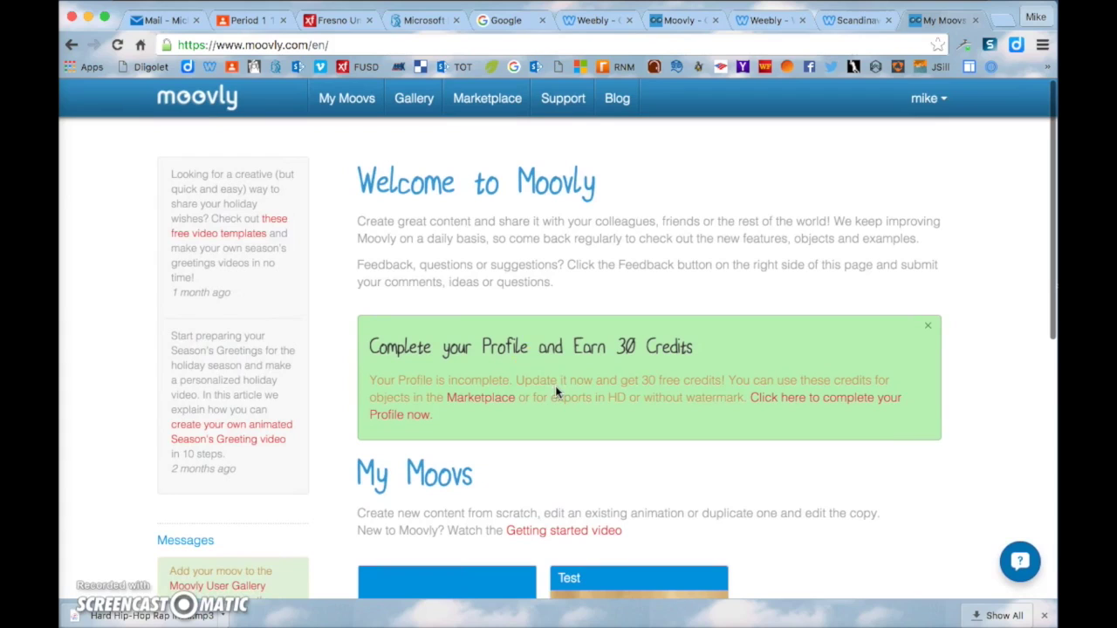
pyautogui.click(923, 98)
pyautogui.scroll(-3, 614, 213)
pyautogui.scroll(-3, 614, 212)
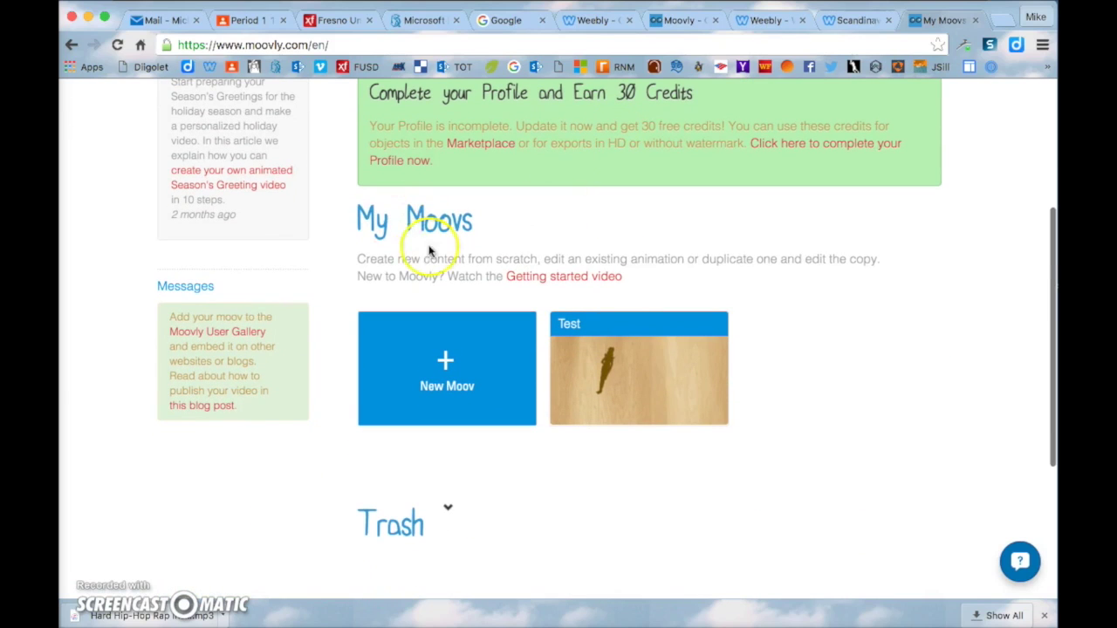
pyautogui.scroll(2, 492, 240)
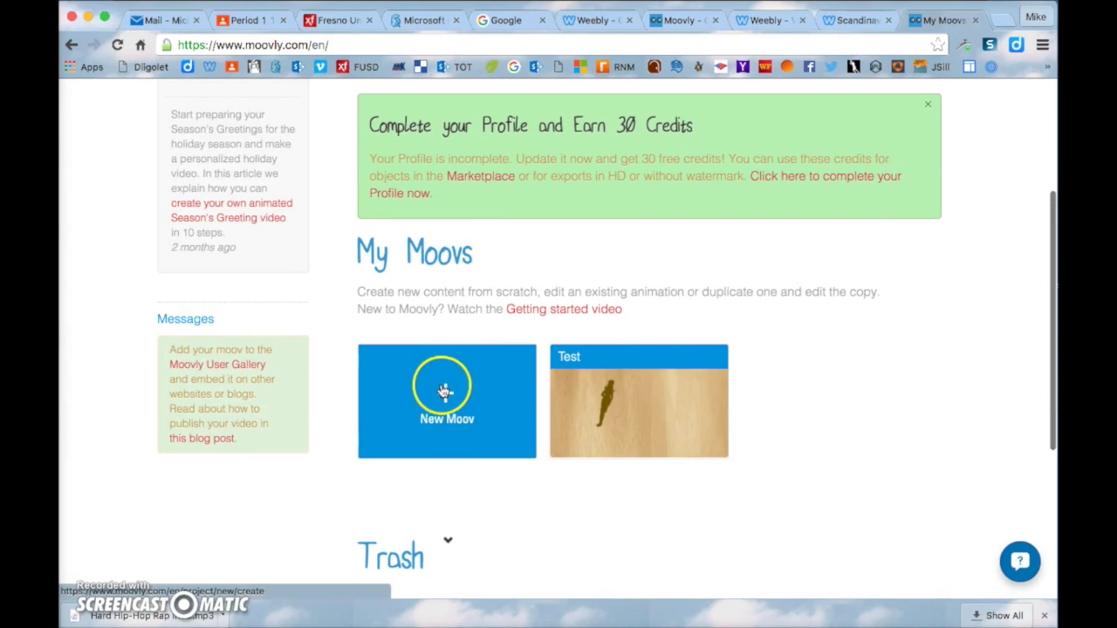
# Create a new Moov titled as the teacher's first Moov, in the Education category
pyautogui.click(443, 392)
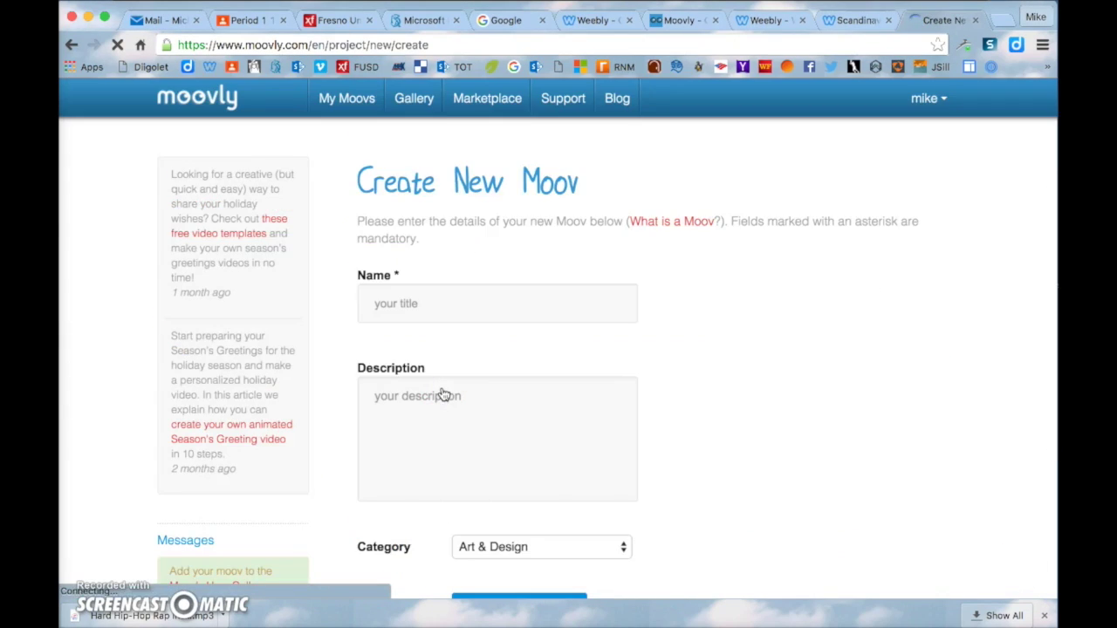
pyautogui.click(430, 305)
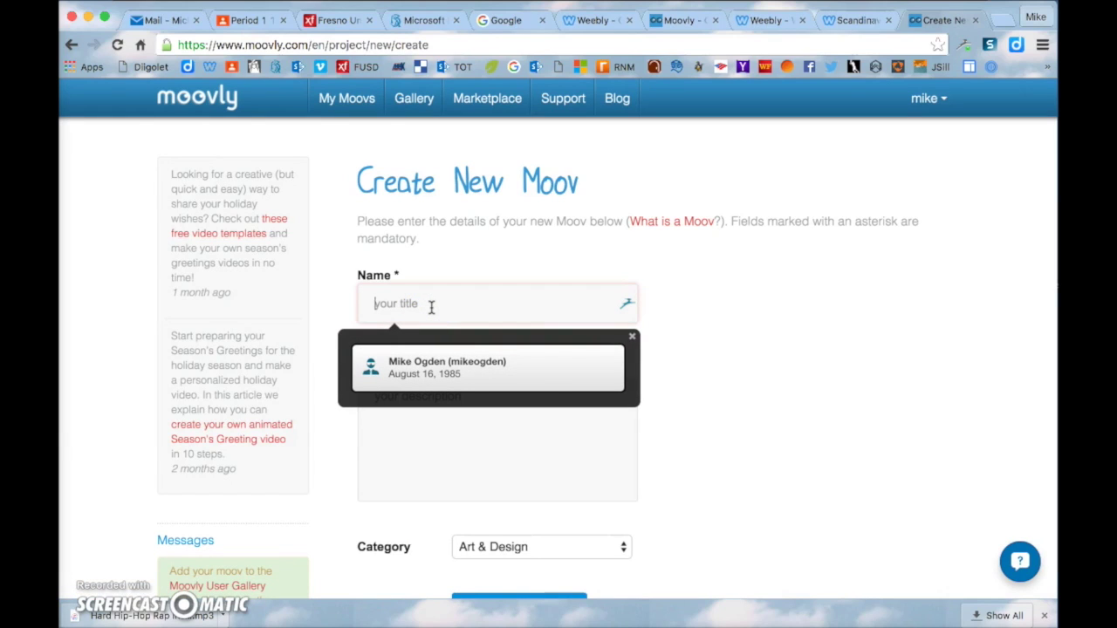
pyautogui.write('Mik')
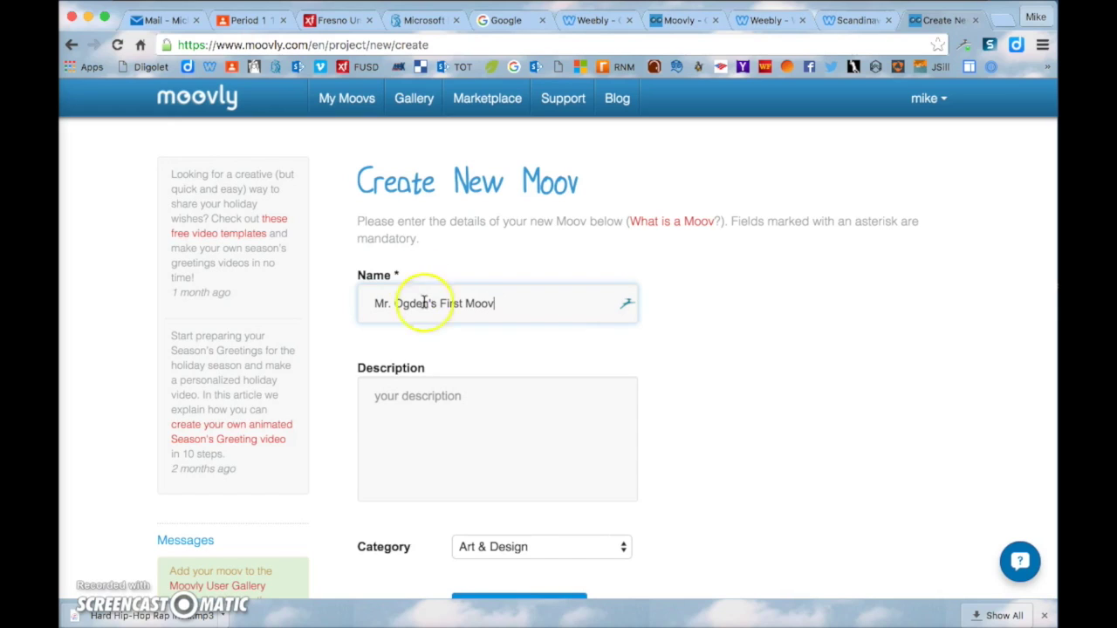
pyautogui.scroll(-2, 428, 399)
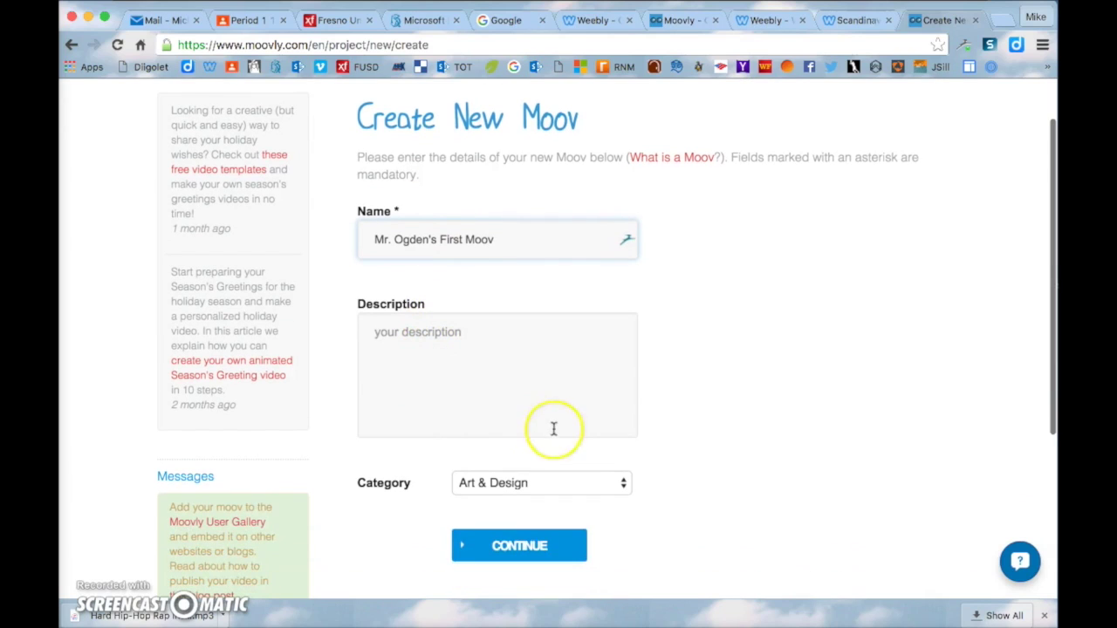
pyautogui.click(611, 486)
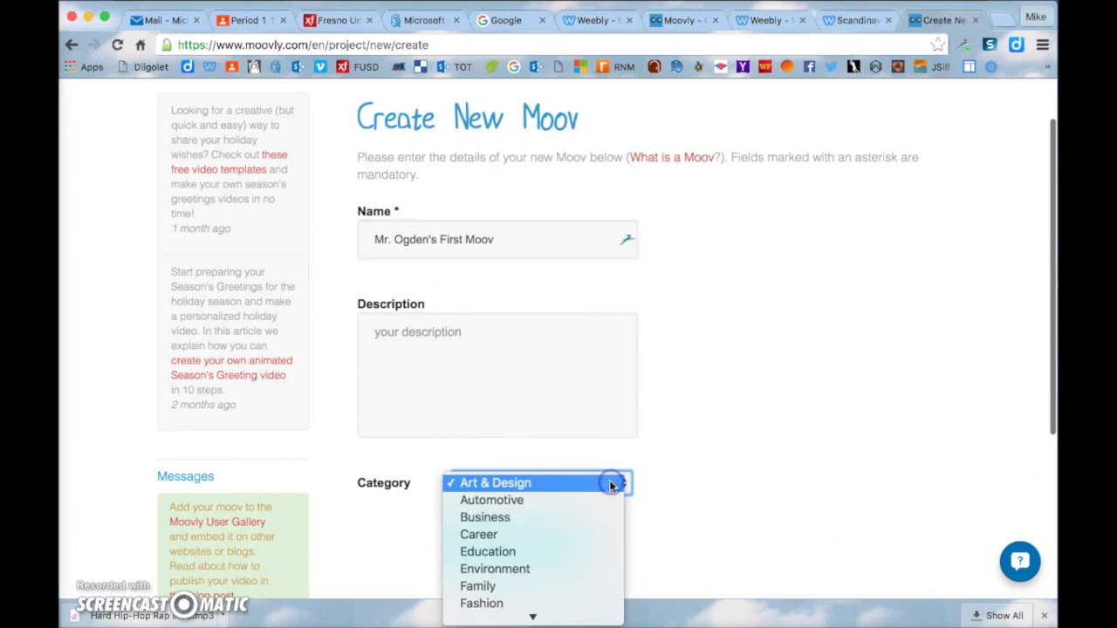
pyautogui.click(605, 549)
pyautogui.click(532, 545)
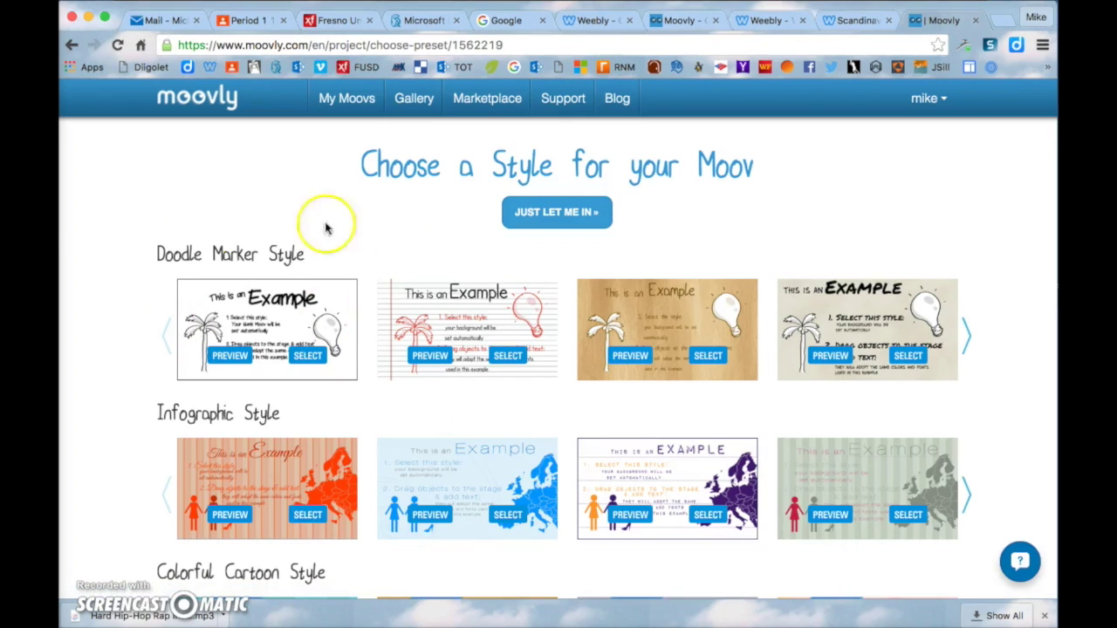
# Browse the style options to find the wood-background Doodle Marker Style
pyautogui.scroll(-5, 120, 314)
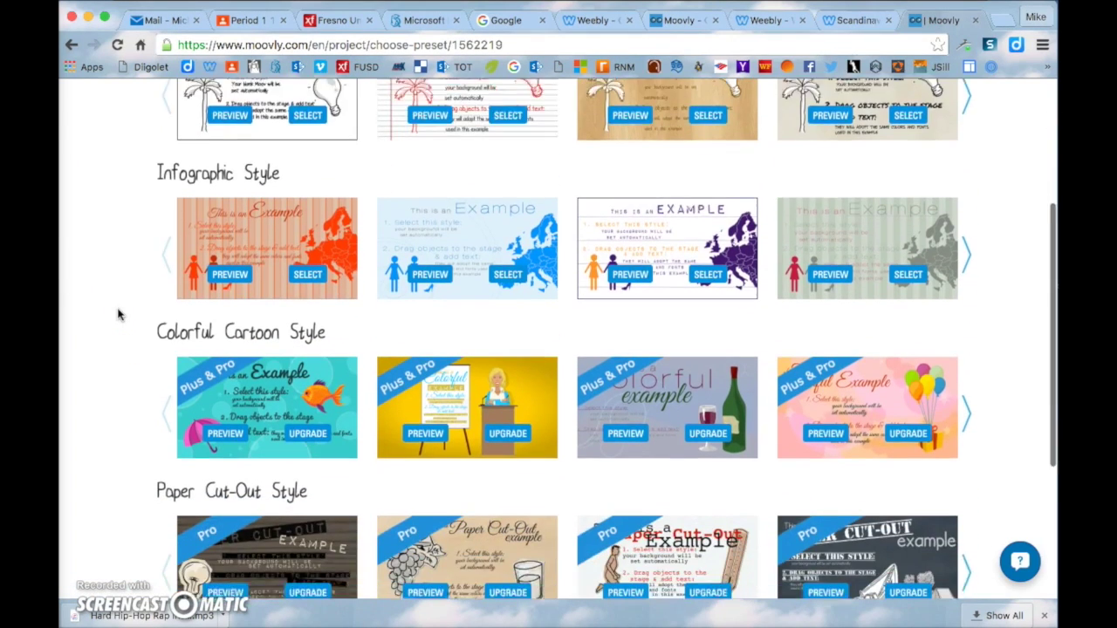
pyautogui.scroll(-5, 119, 314)
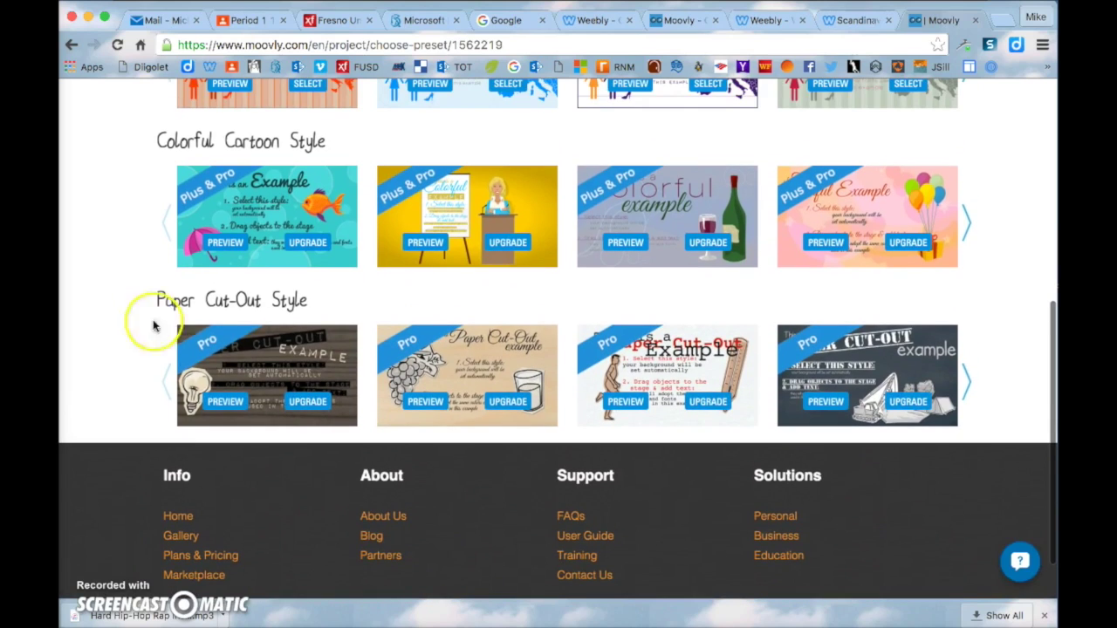
pyautogui.scroll(3, 253, 352)
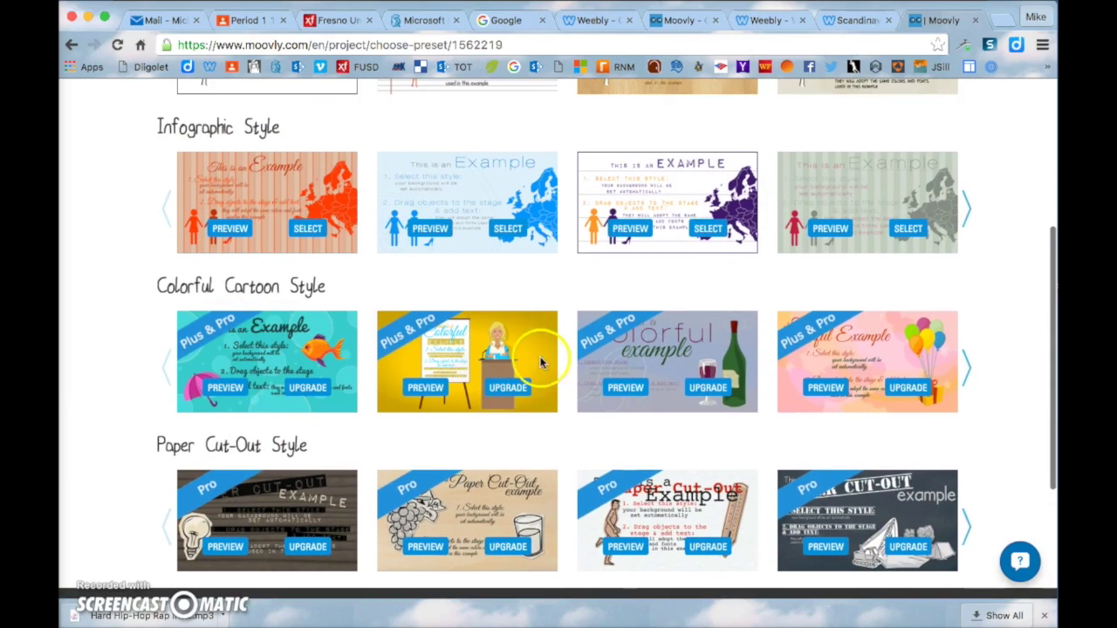
pyautogui.scroll(5, 571, 456)
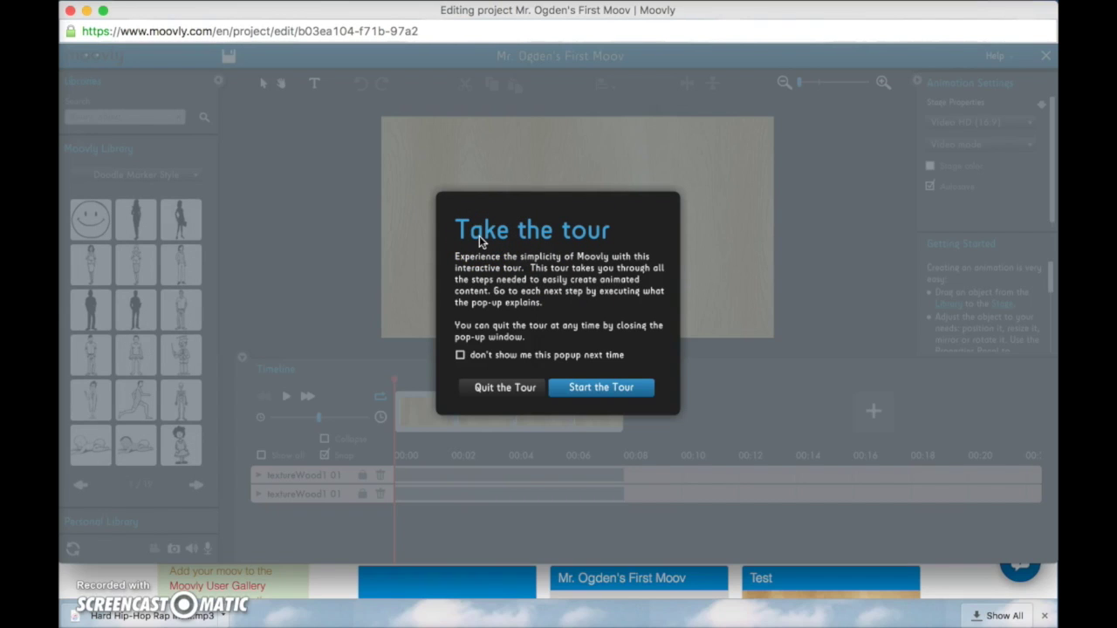
# Start the tour, filter the library to Doodle Marker Style, and place a Smiley on the stage
pyautogui.click(611, 390)
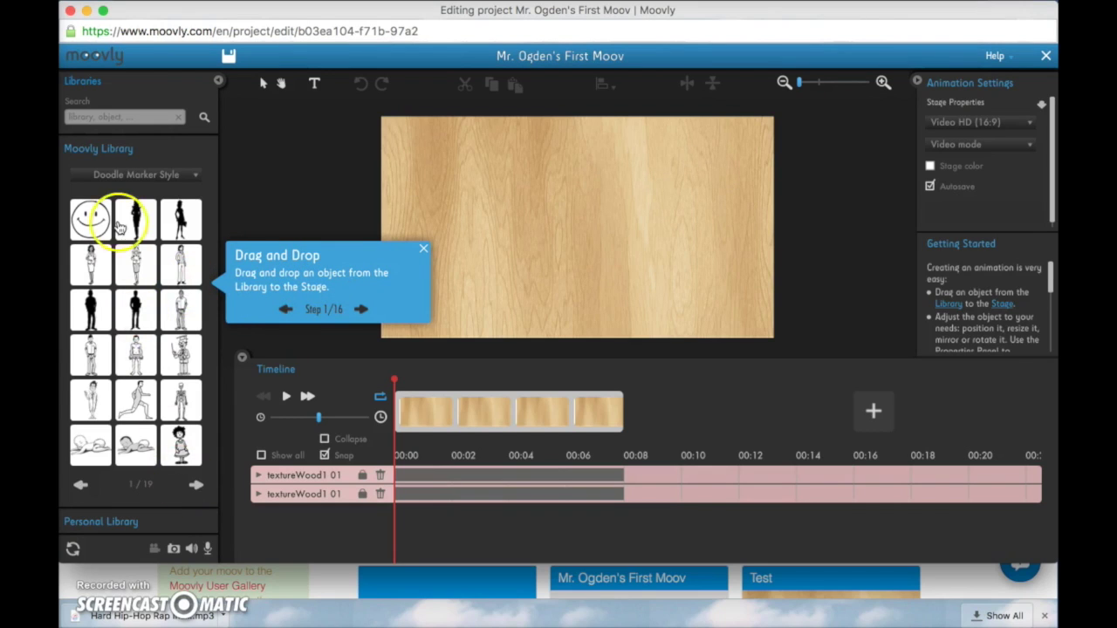
pyautogui.click(138, 176)
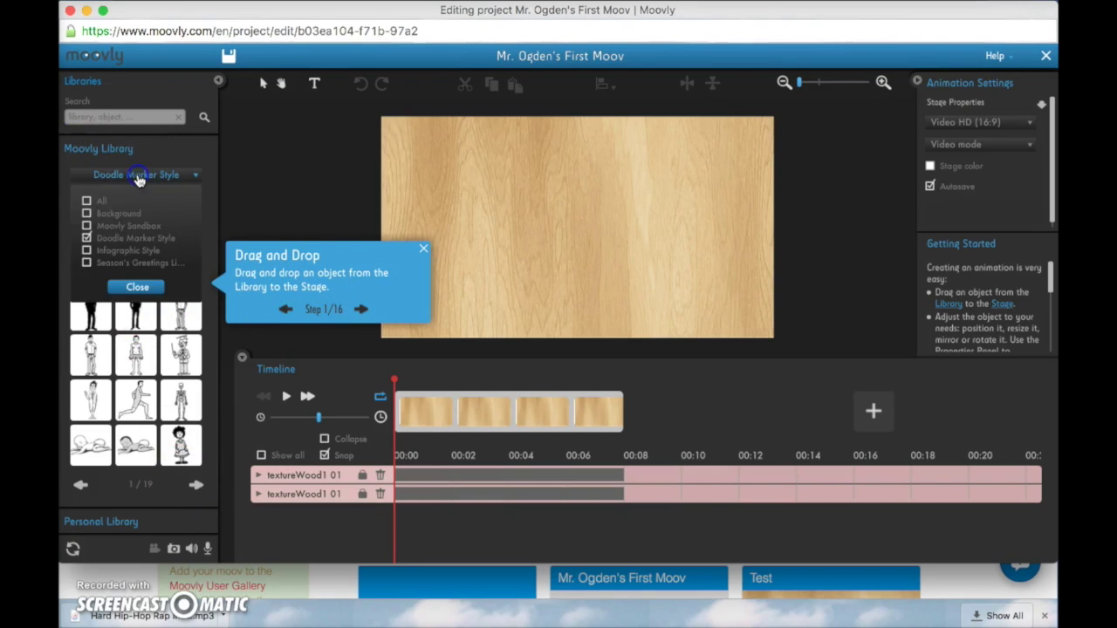
pyautogui.click(86, 203)
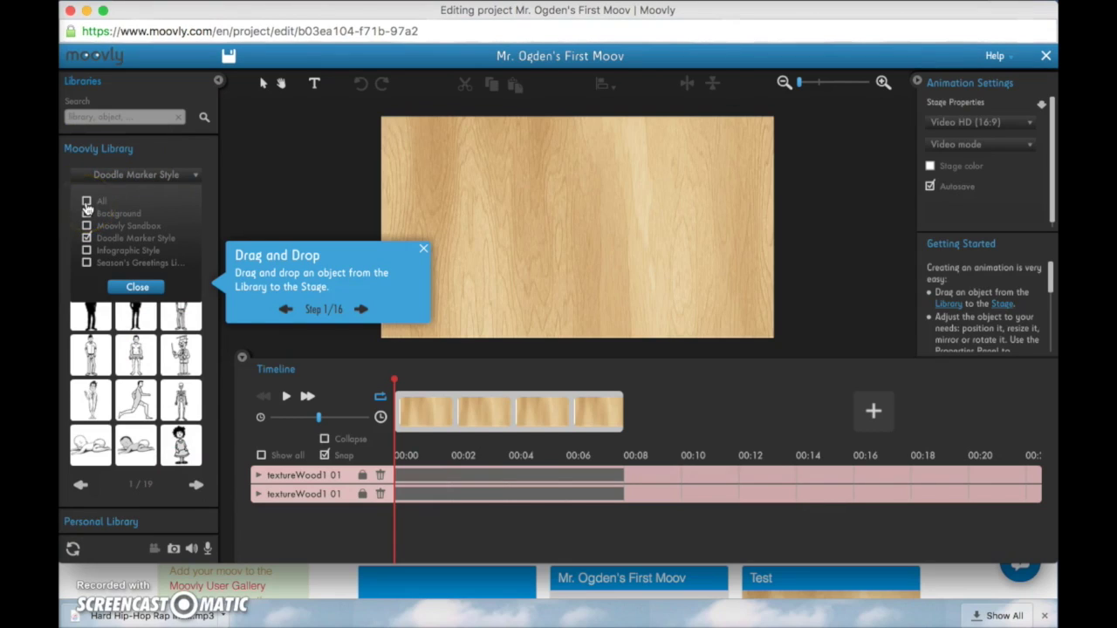
pyautogui.click(89, 238)
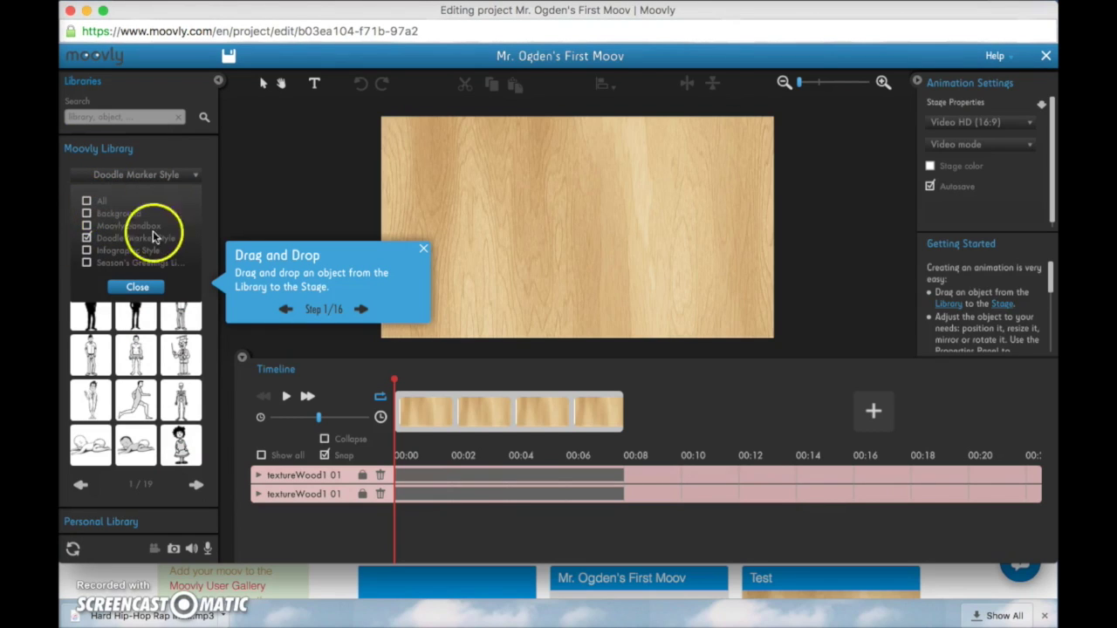
pyautogui.click(147, 288)
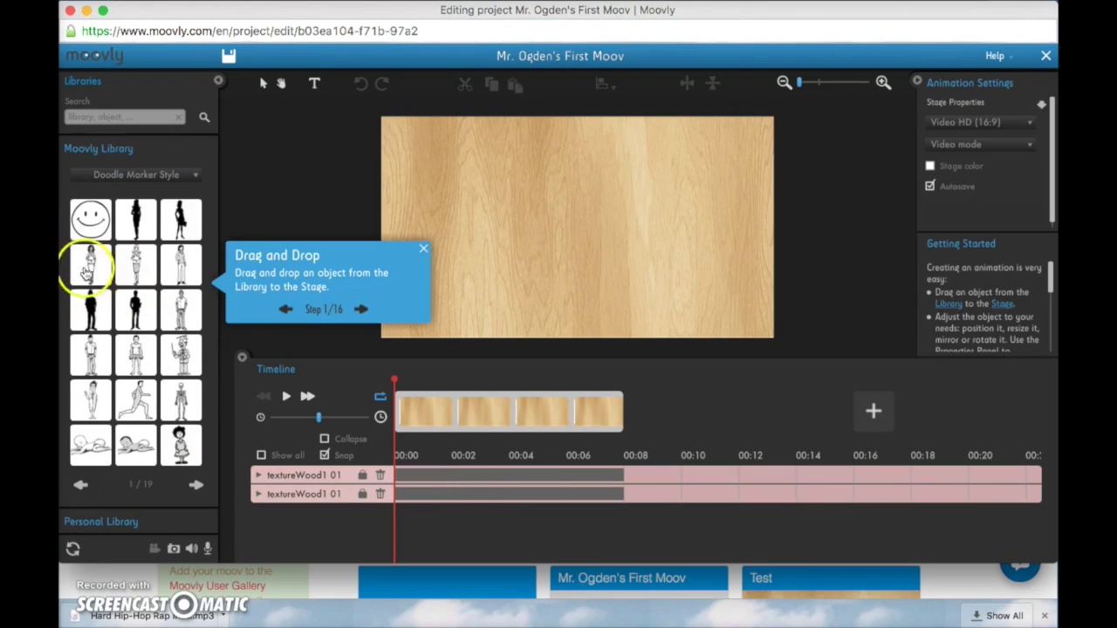
pyautogui.moveTo(87, 273); pyautogui.dragTo(594, 214)
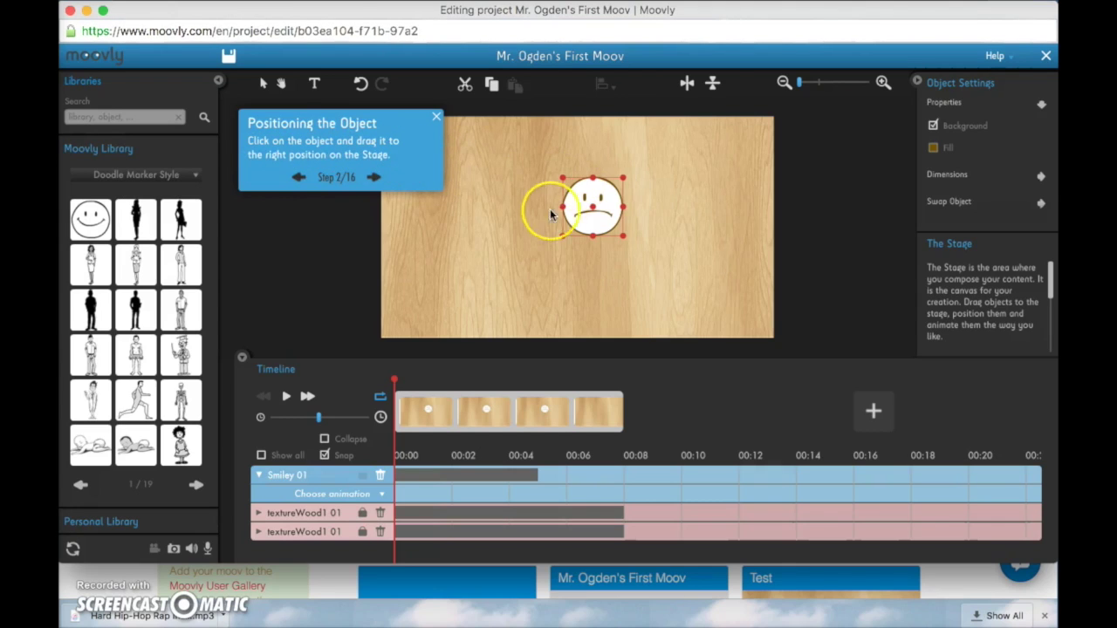
# Move the smiley toward the stage's left and try rotating it
pyautogui.moveTo(587, 217); pyautogui.dragTo(540, 276)
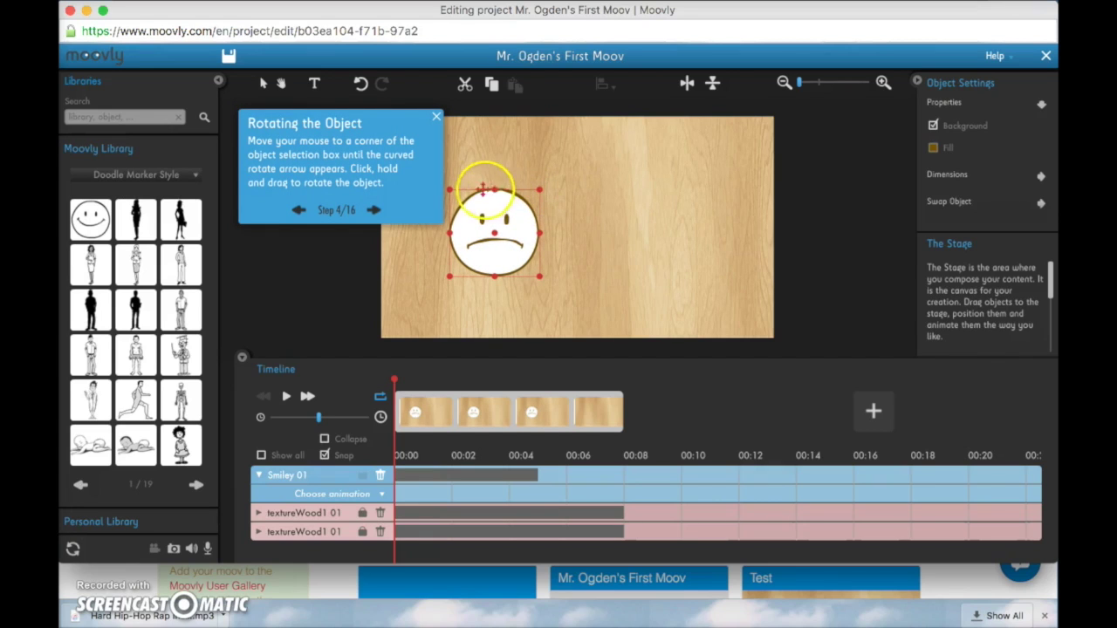
pyautogui.moveTo(448, 189); pyautogui.dragTo(504, 241)
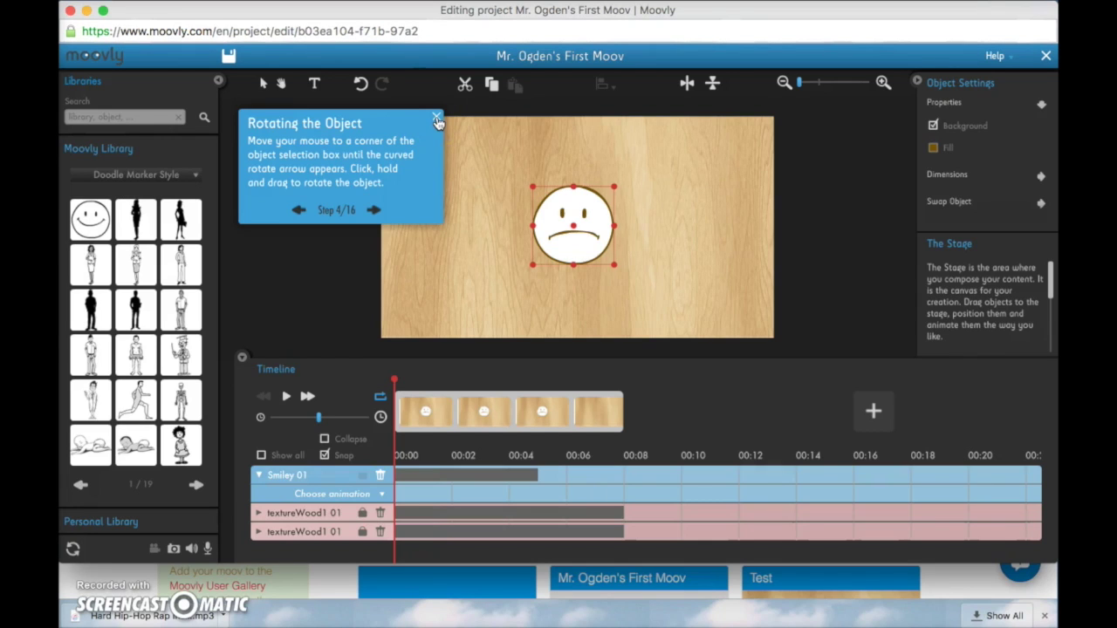
pyautogui.click(451, 156)
# Advance through the playback, animation effects and timing tips, then exit the tour
pyautogui.click(377, 212)
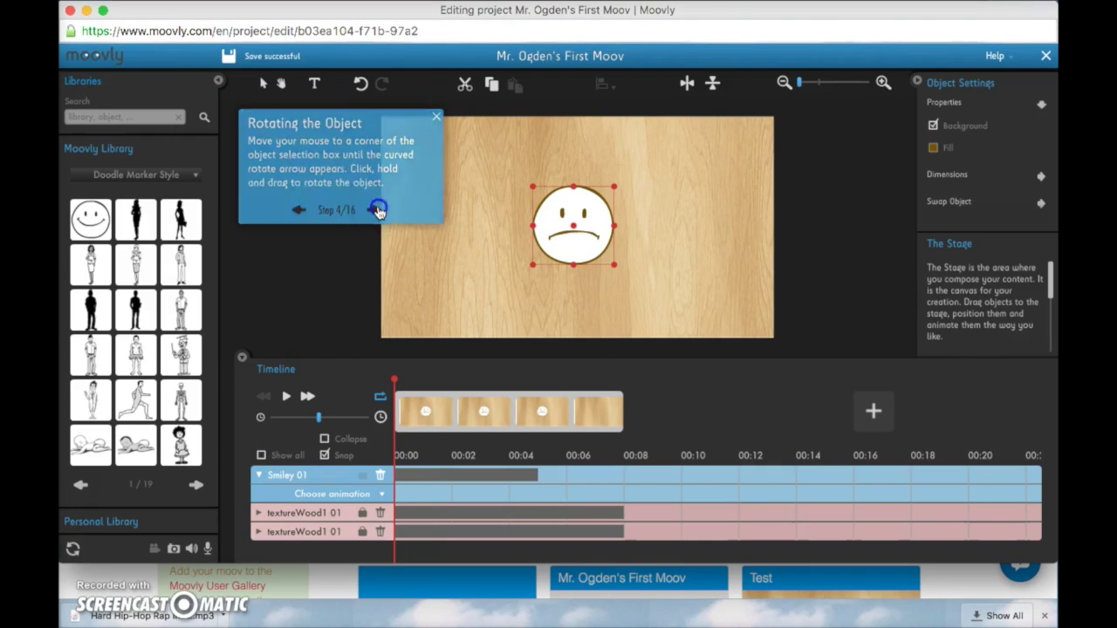
pyautogui.click(521, 408)
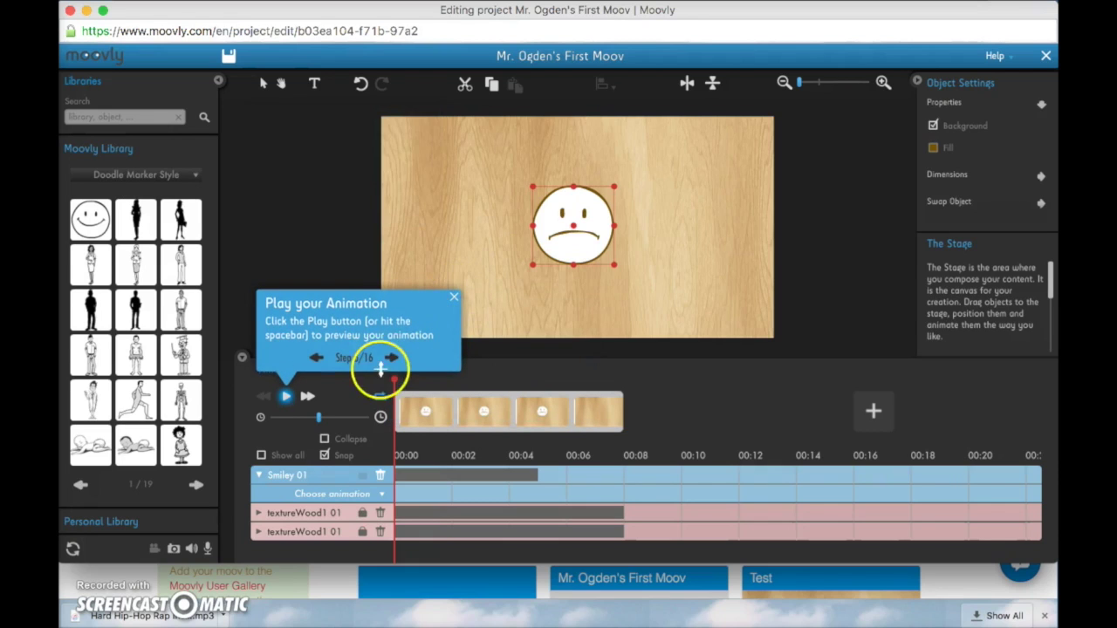
pyautogui.click(391, 357)
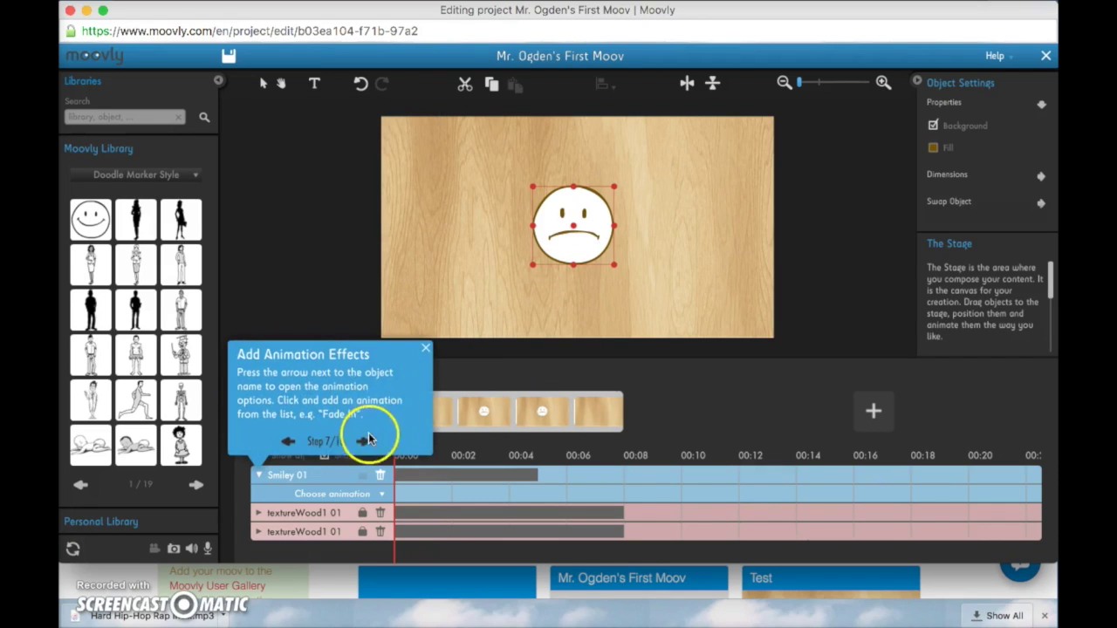
pyautogui.click(365, 438)
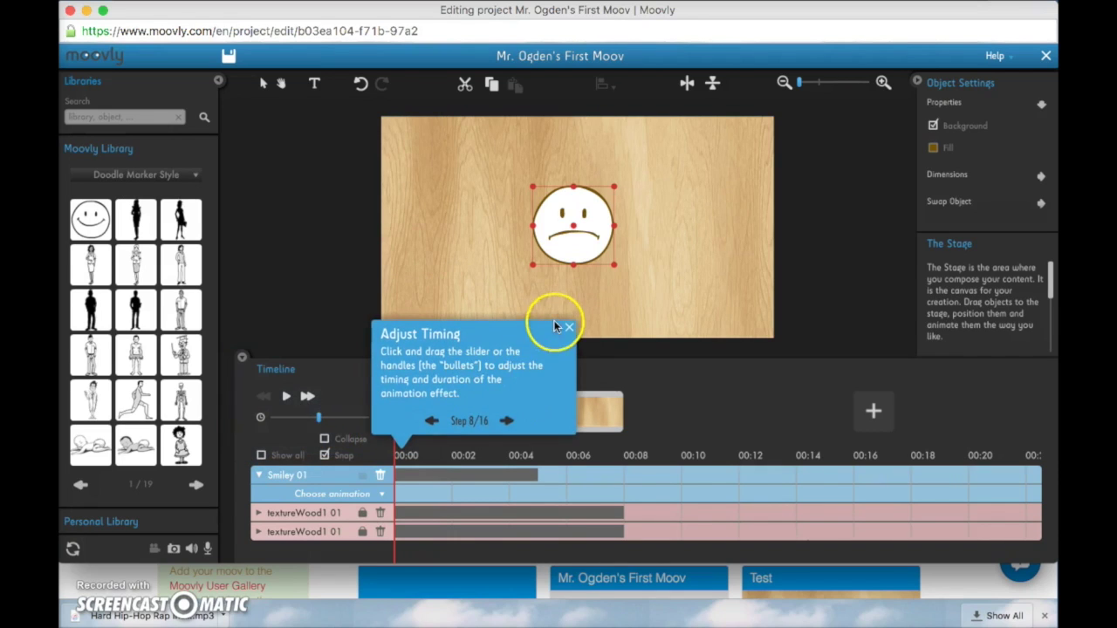
pyautogui.click(569, 327)
pyautogui.click(557, 329)
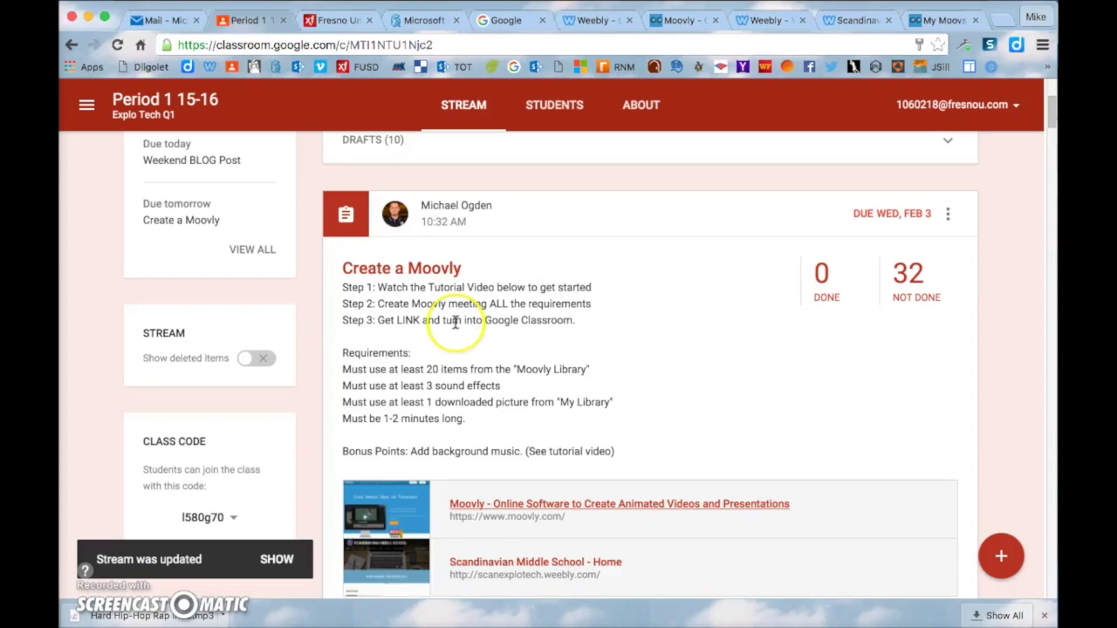
# Highlight the Library items, 3 sound effects and downloaded picture requirements in the assignment
pyautogui.scroll(-1, 454, 322)
pyautogui.scroll(-1, 455, 321)
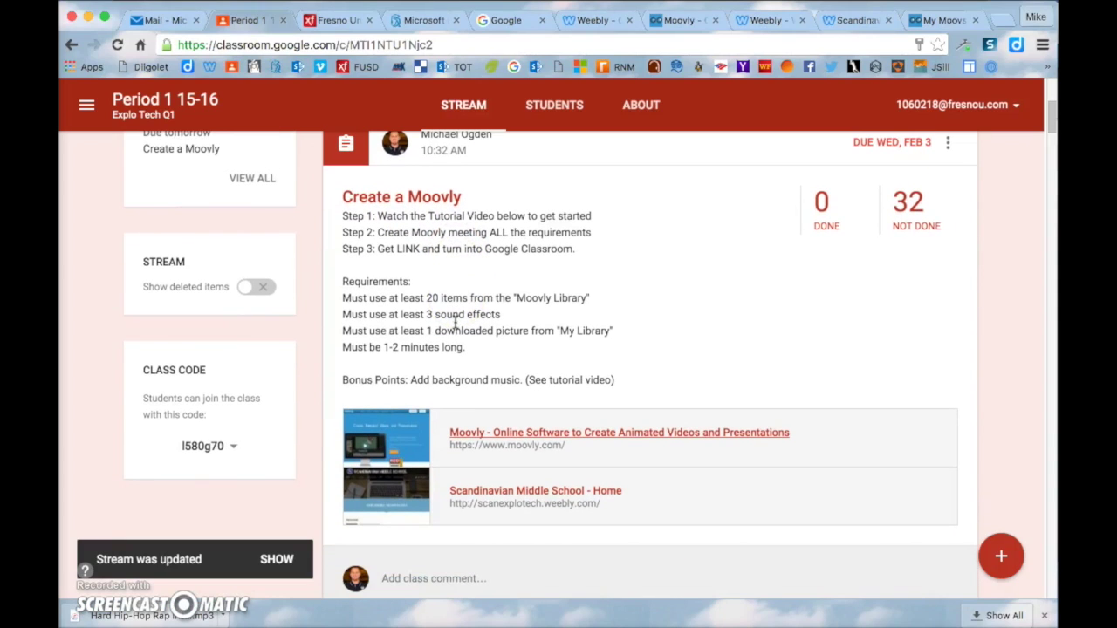
pyautogui.moveTo(410, 297); pyautogui.dragTo(594, 297)
pyautogui.click(551, 276)
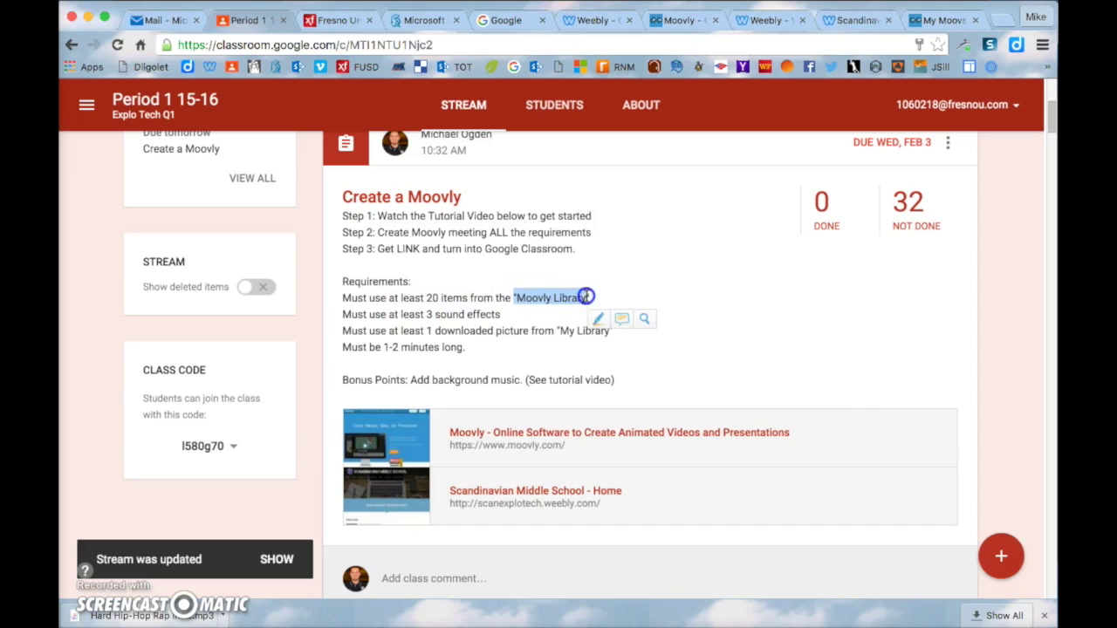
pyautogui.click(488, 304)
pyautogui.moveTo(427, 315); pyautogui.dragTo(504, 317)
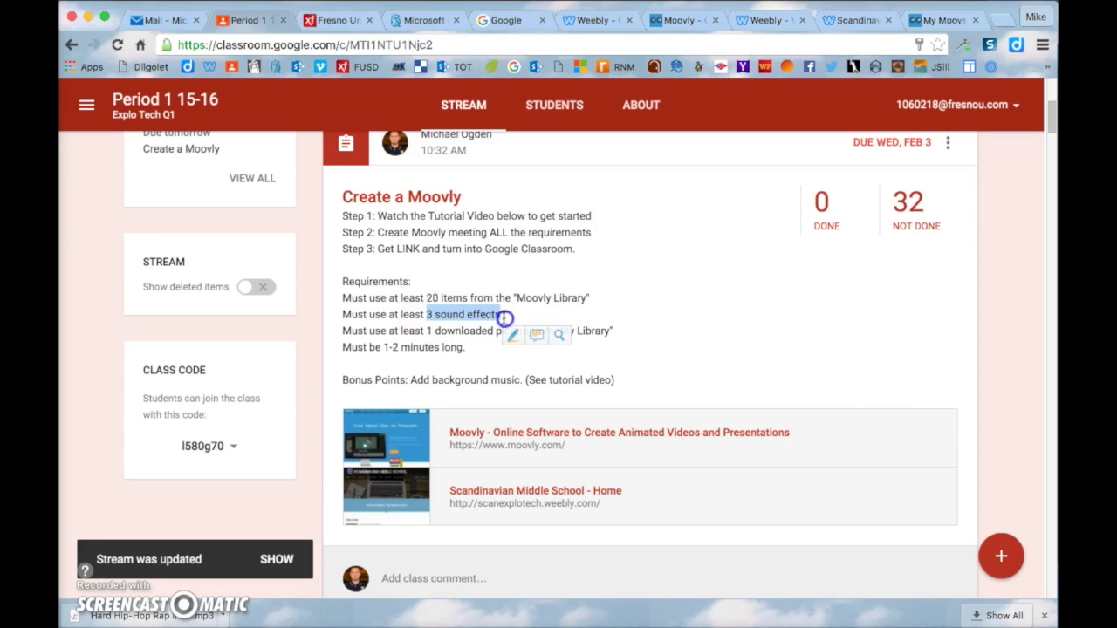
pyautogui.click(444, 340)
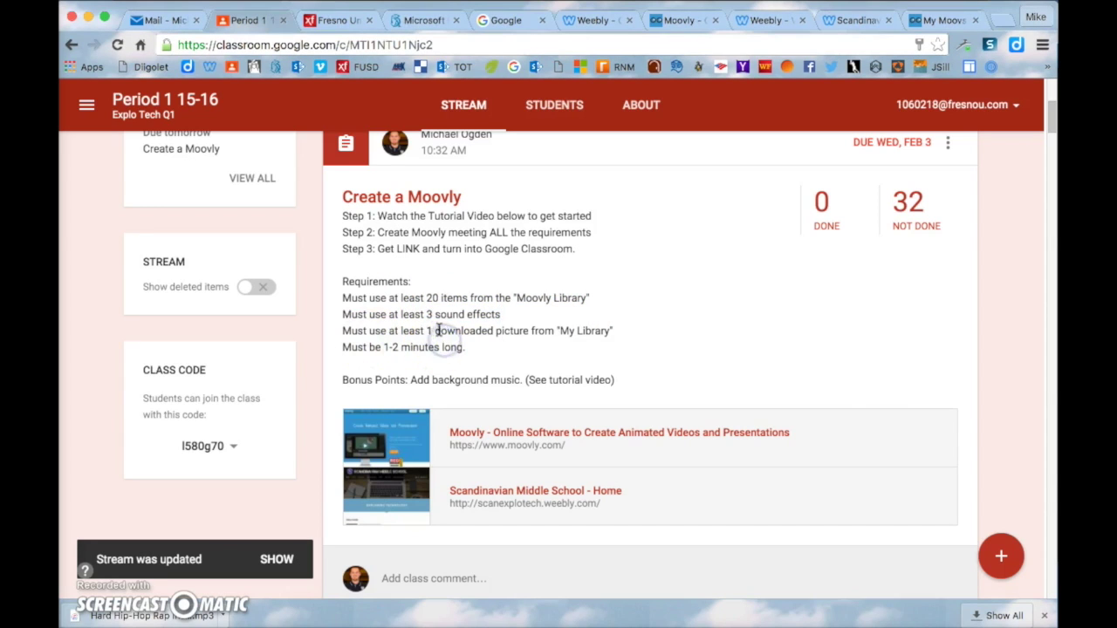
pyautogui.moveTo(427, 329); pyautogui.dragTo(608, 332)
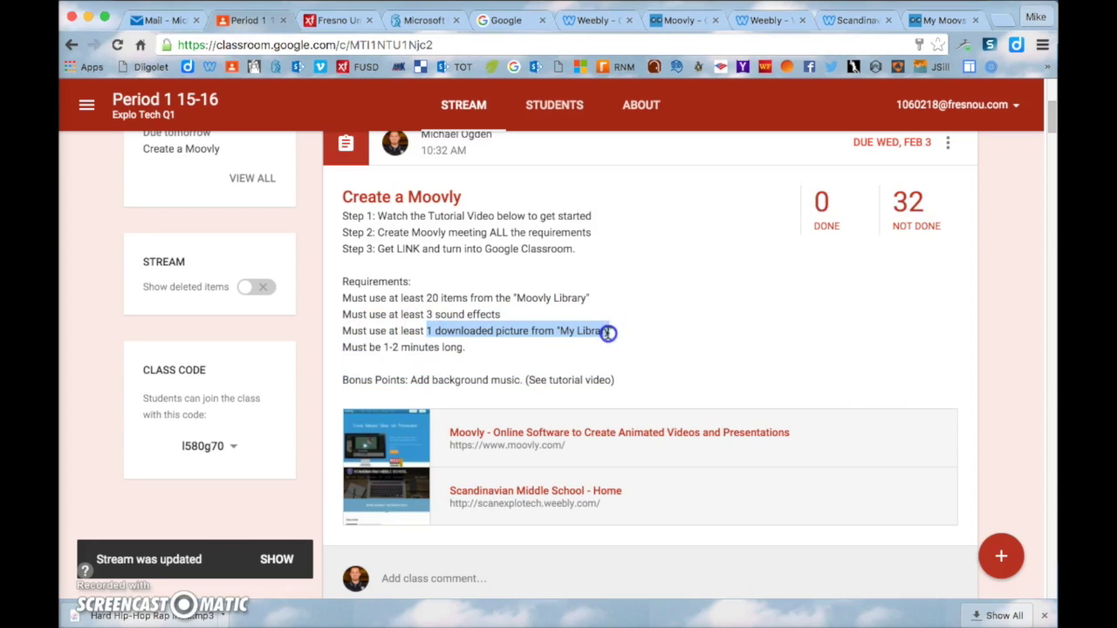
pyautogui.click(595, 307)
# Highlight the 1-2 minute length and background-music bonus lines, then return to the Moovly editor
pyautogui.moveTo(343, 347); pyautogui.dragTo(475, 352)
pyautogui.click(495, 353)
pyautogui.click(372, 384)
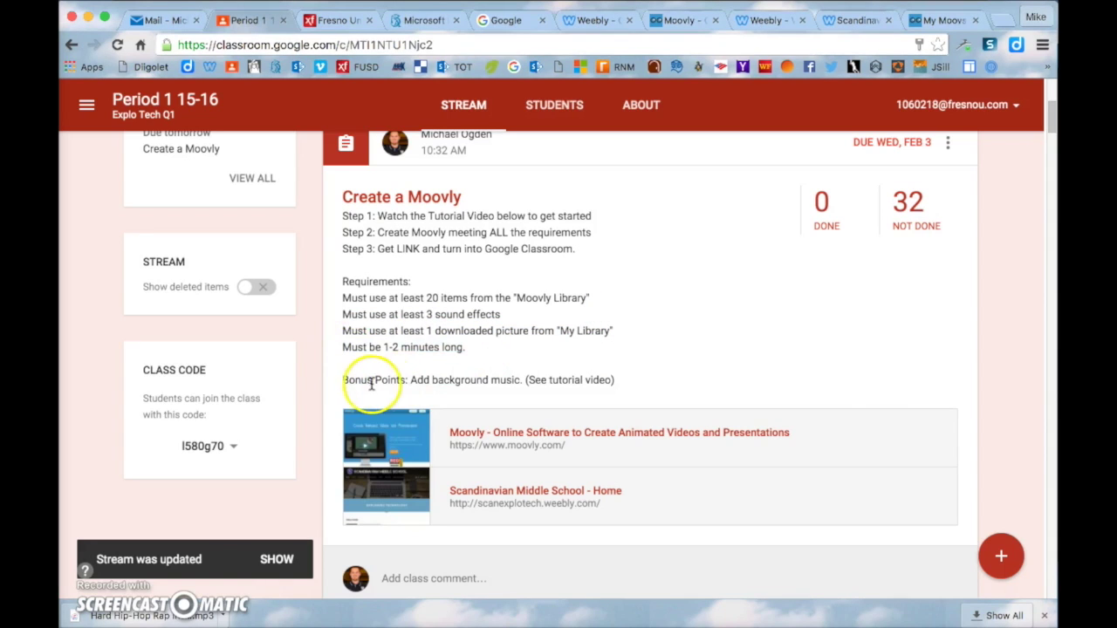
pyautogui.moveTo(336, 381); pyautogui.dragTo(559, 378)
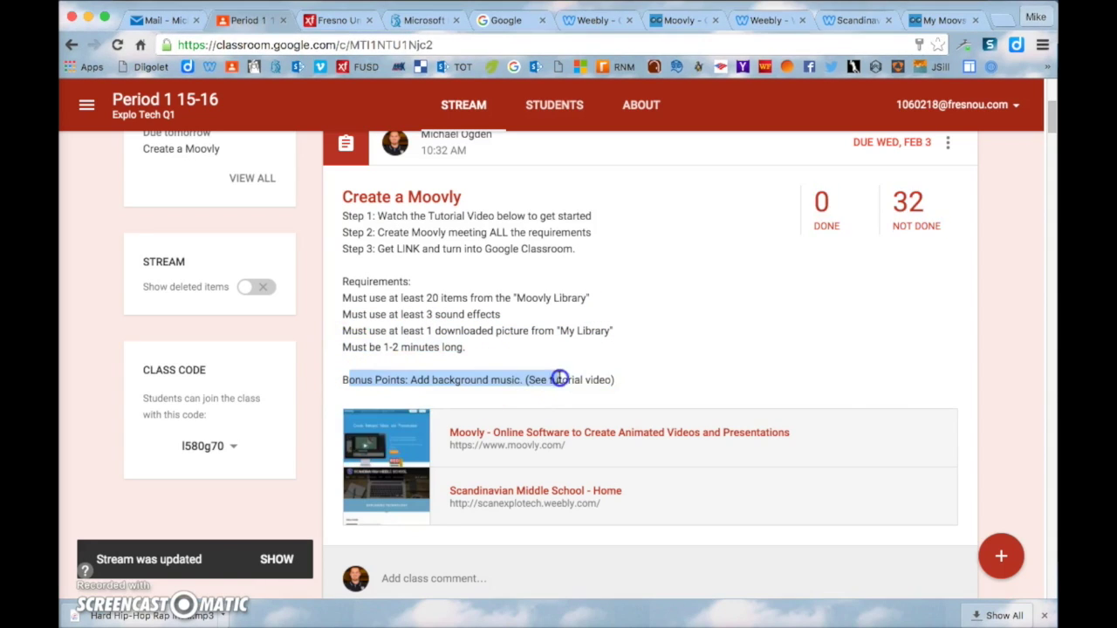
pyautogui.click(547, 361)
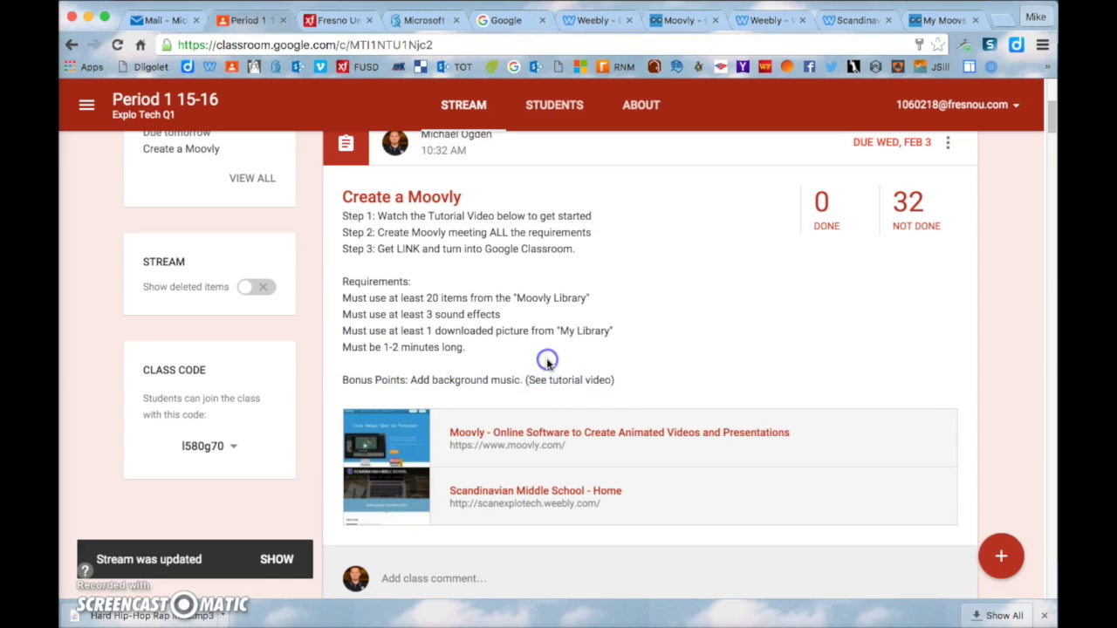
pyautogui.moveTo(368, 297); pyautogui.dragTo(586, 302)
pyautogui.click(568, 305)
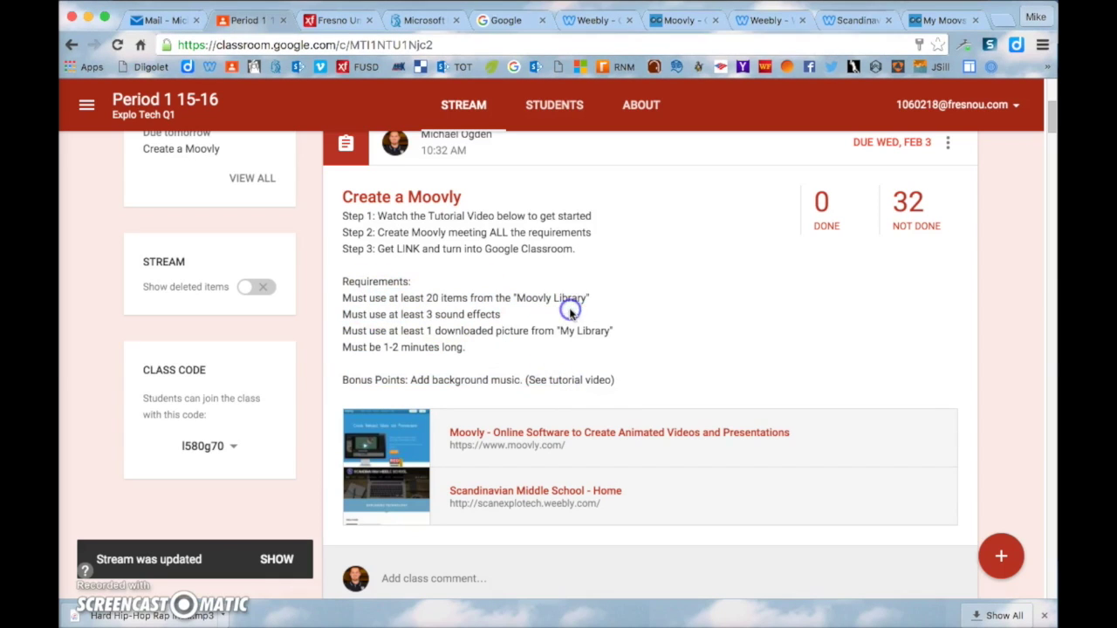
pyautogui.click(927, 21)
pyautogui.hotkey('ctrl', 'Up')
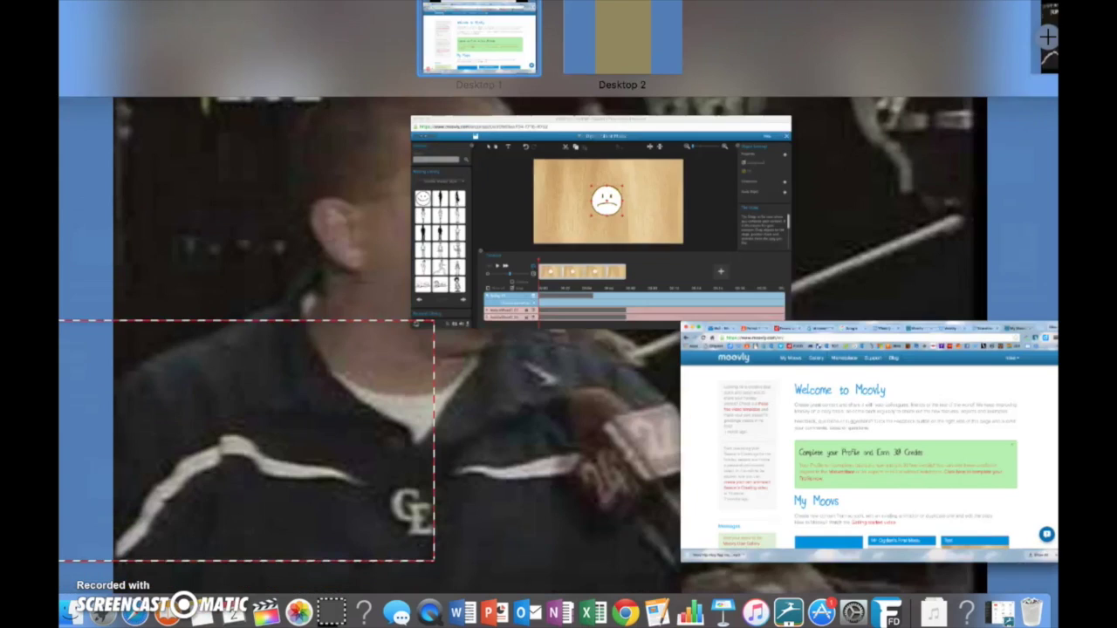
# Place the Young Woman silhouette at the stage's left and preview the animation
pyautogui.click(397, 218)
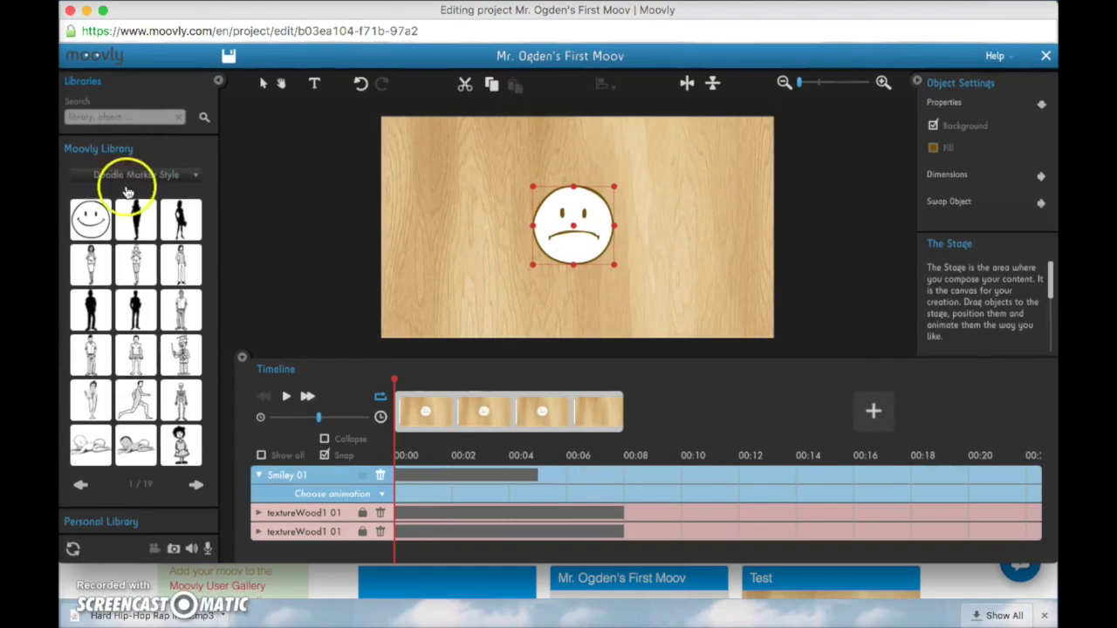
pyautogui.moveTo(136, 218); pyautogui.dragTo(447, 216)
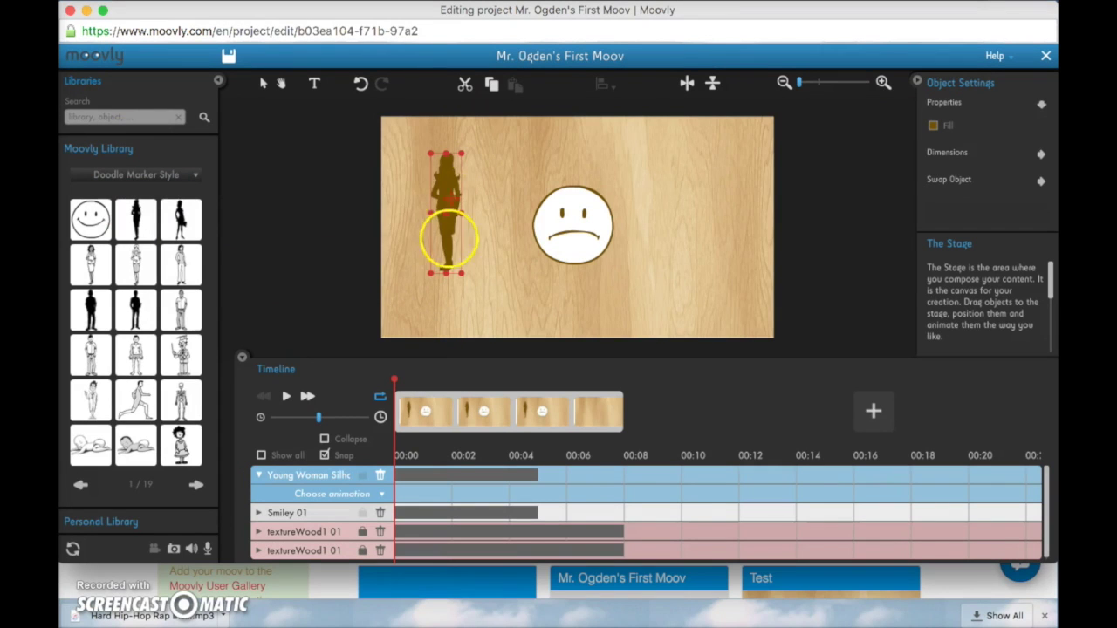
pyautogui.click(417, 384)
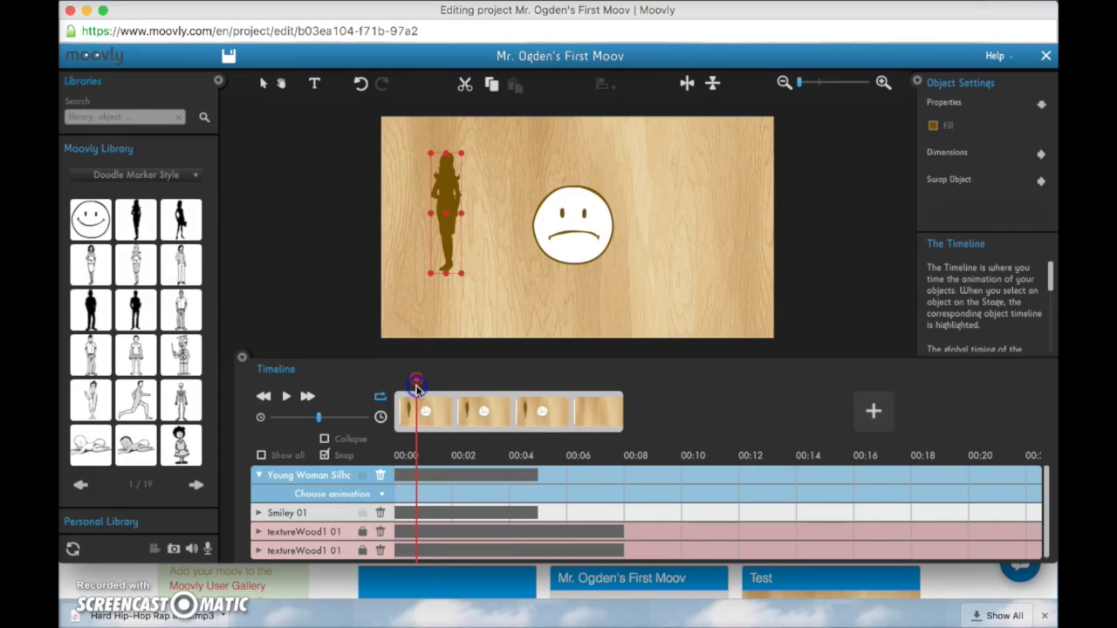
pyautogui.press('space')
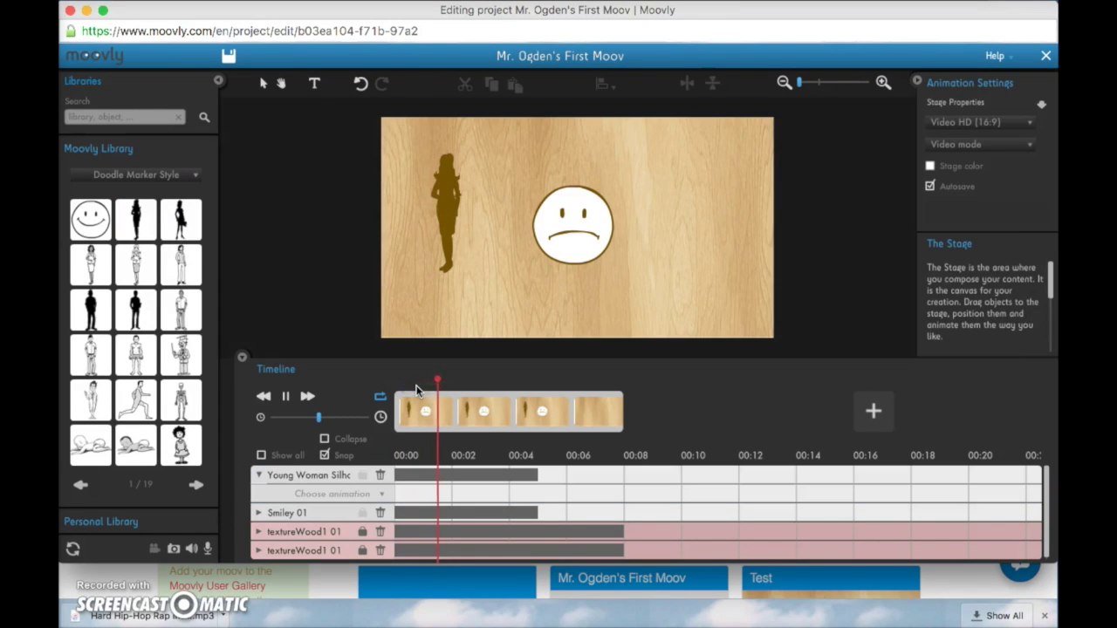
pyautogui.press('space')
pyautogui.press('space')
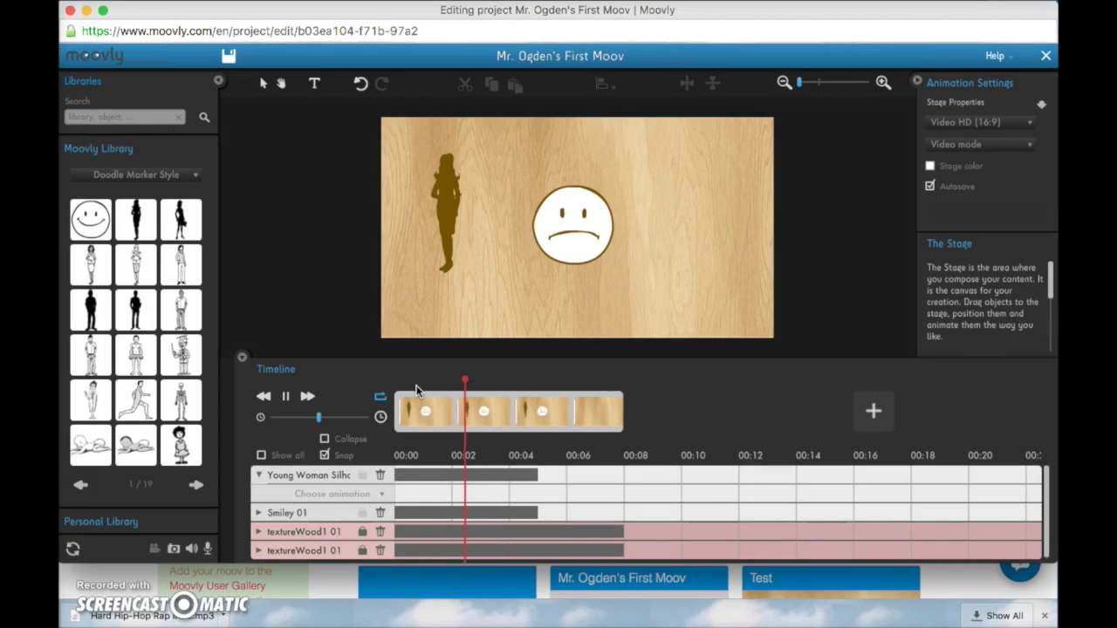
pyautogui.press('space')
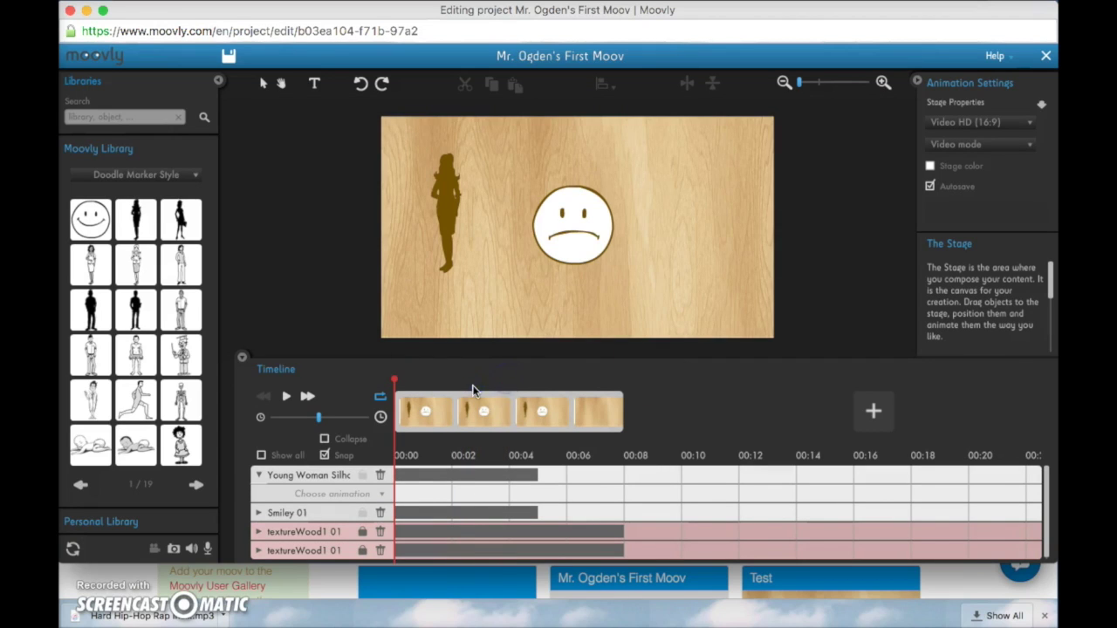
pyautogui.click(472, 385)
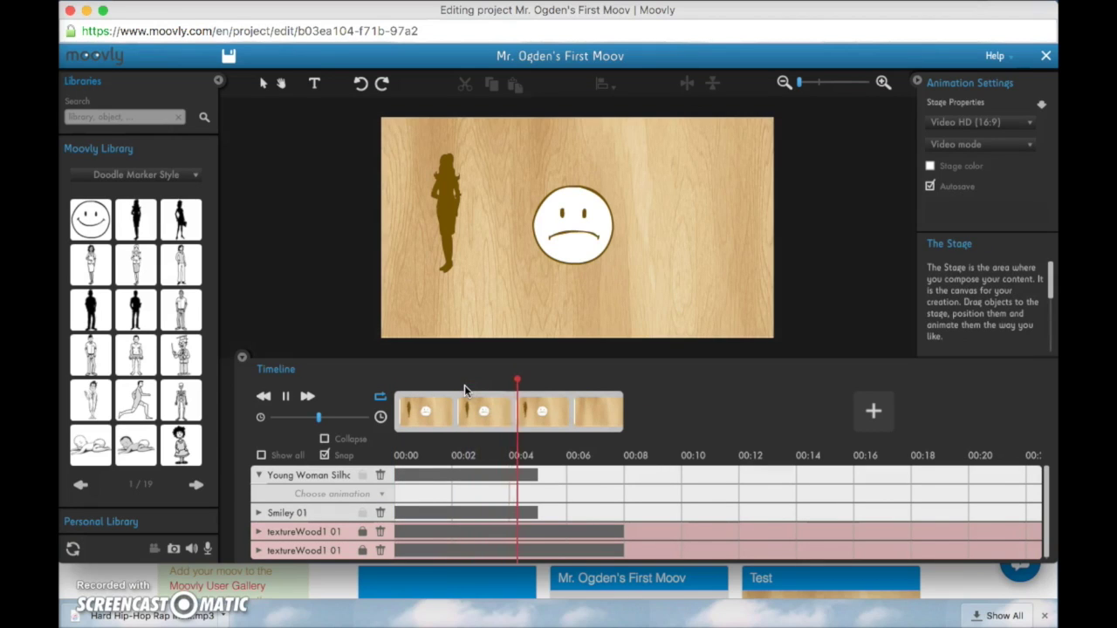
# Drag the scene's end to the right to lengthen the movie
pyautogui.click(598, 406)
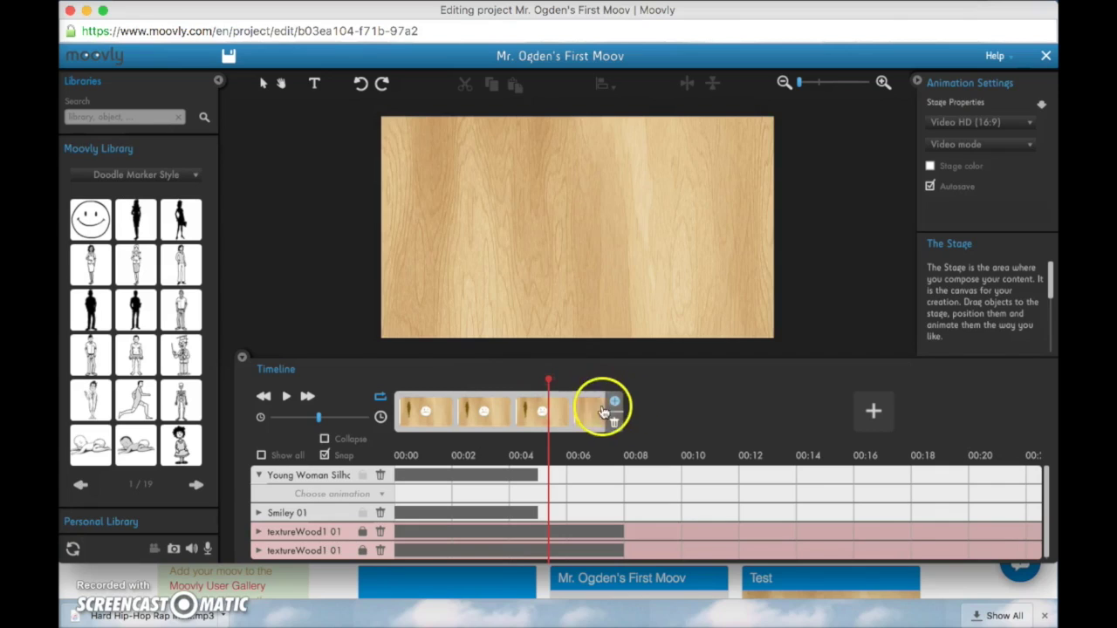
pyautogui.moveTo(616, 411); pyautogui.dragTo(806, 415)
pyautogui.click(675, 414)
pyautogui.click(606, 422)
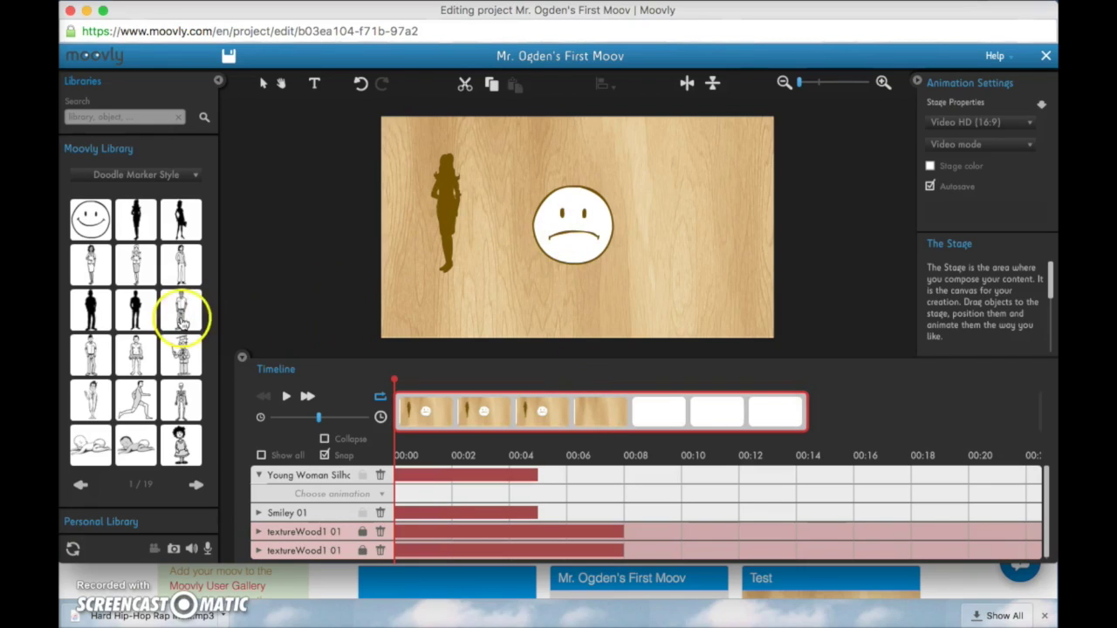
# At 00:07, place the Teacher figure at stage centre and draw an enlarged text box beside it
pyautogui.click(603, 384)
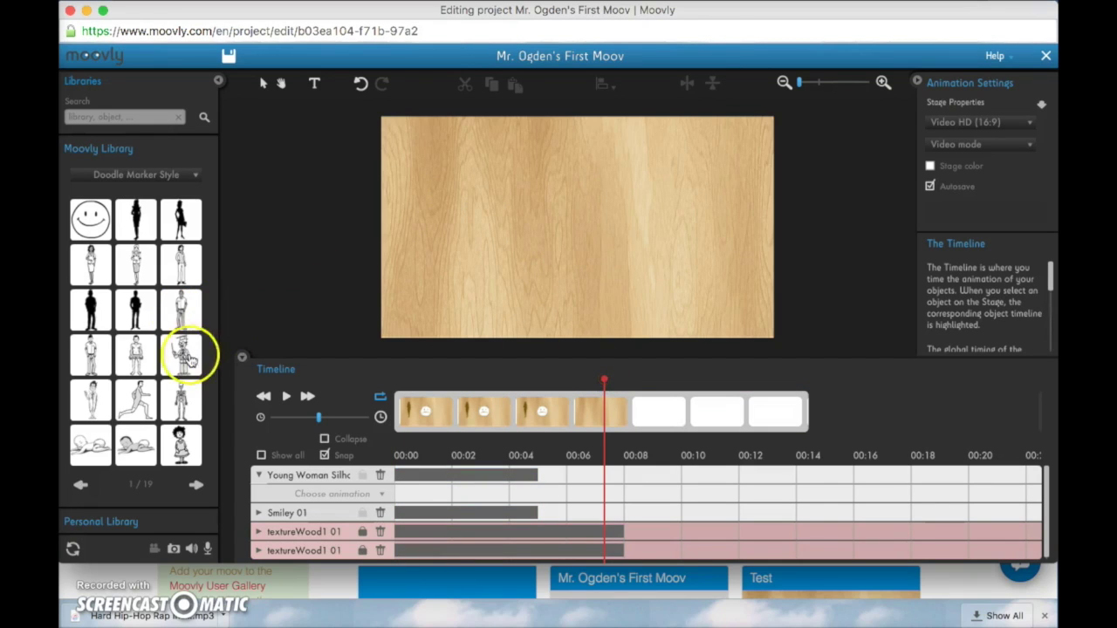
pyautogui.moveTo(185, 352); pyautogui.dragTo(562, 189)
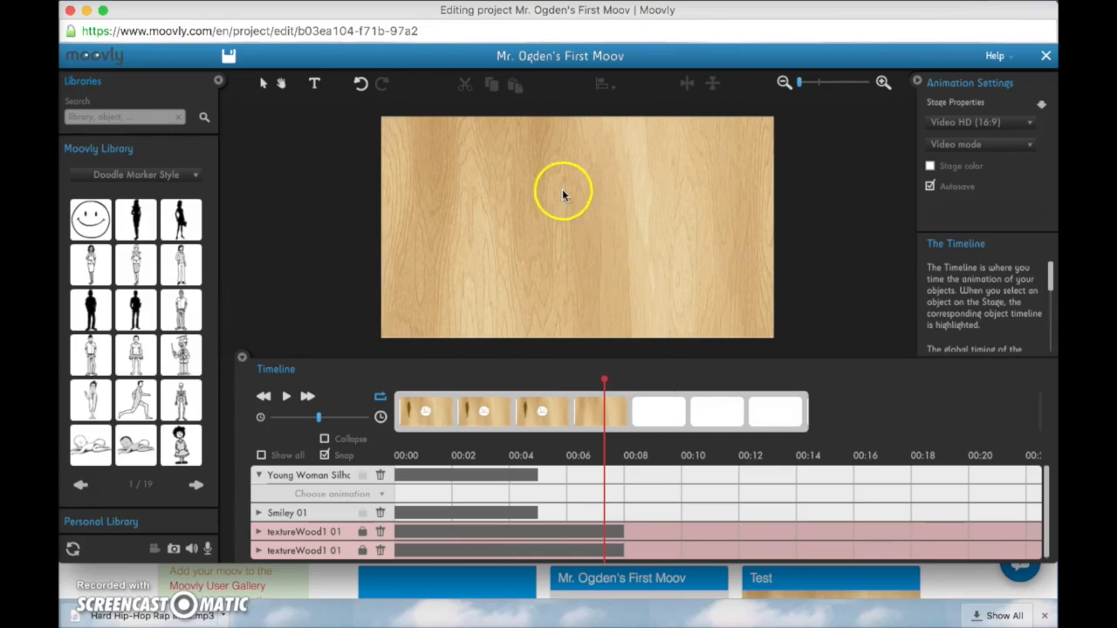
pyautogui.click(317, 84)
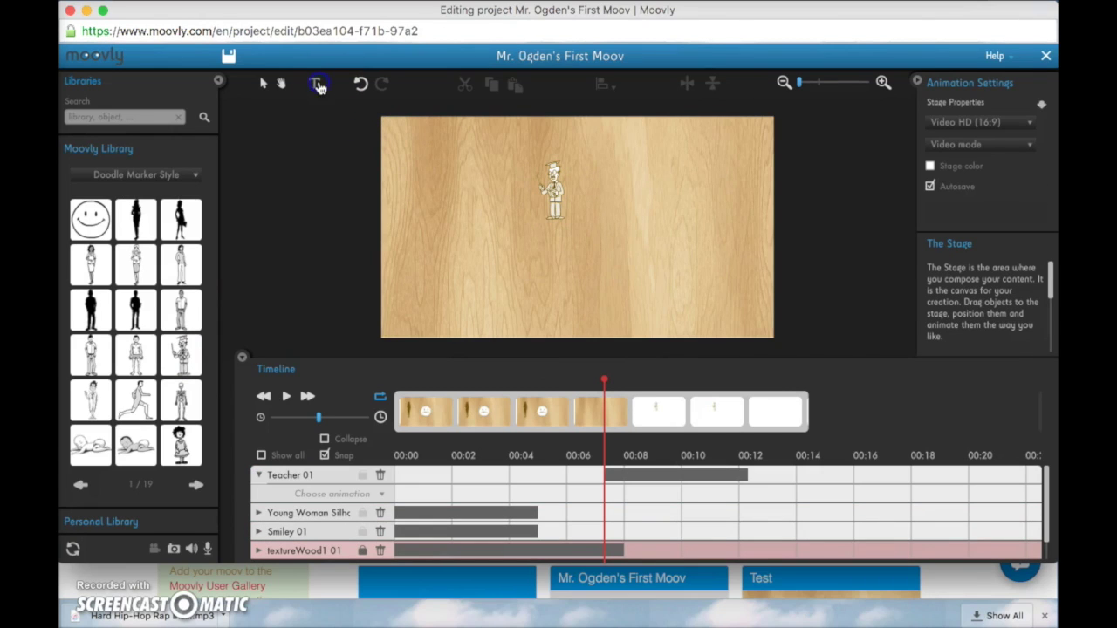
pyautogui.click(463, 197)
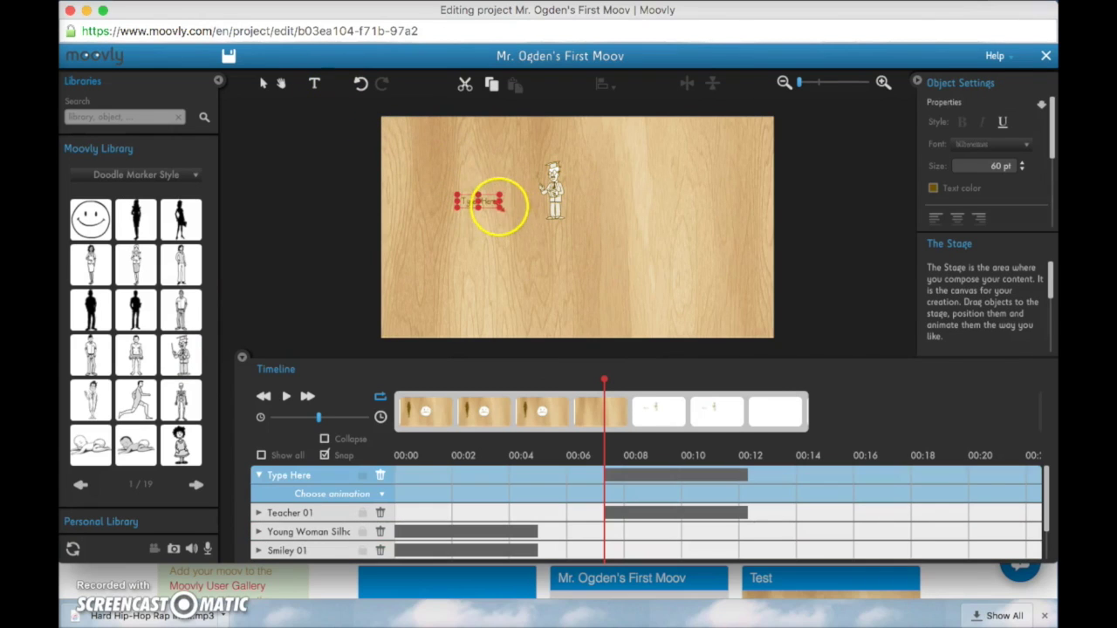
pyautogui.moveTo(499, 206); pyautogui.dragTo(563, 281)
# Replace the text box's placeholder words with 'Test'
pyautogui.doubleClick(544, 220)
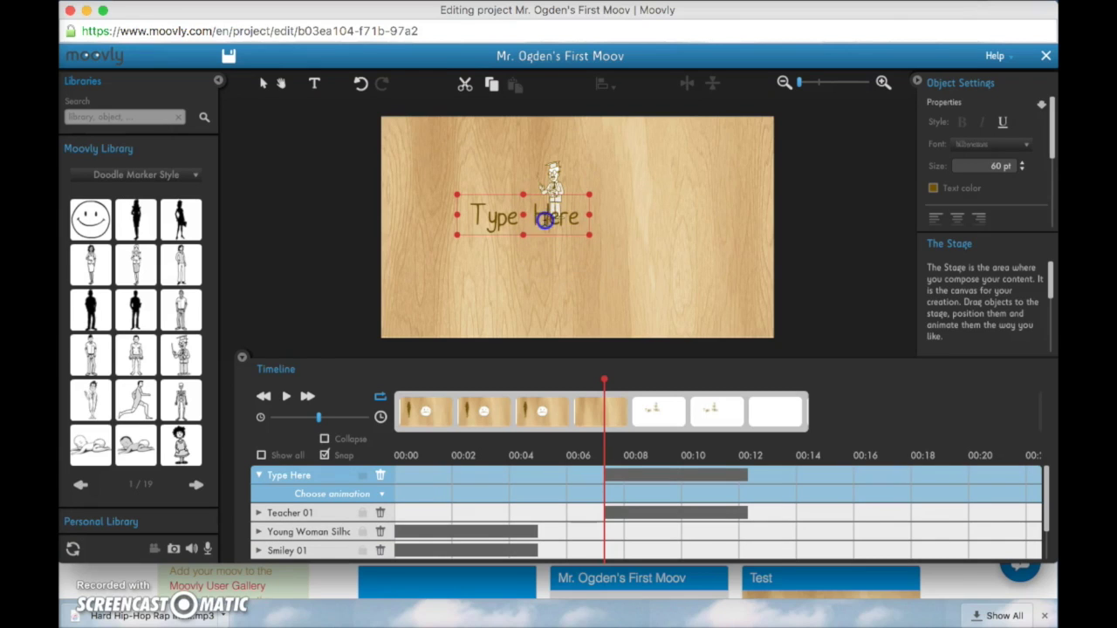
pyautogui.hotkey('ctrl', 'a')
pyautogui.write('T')
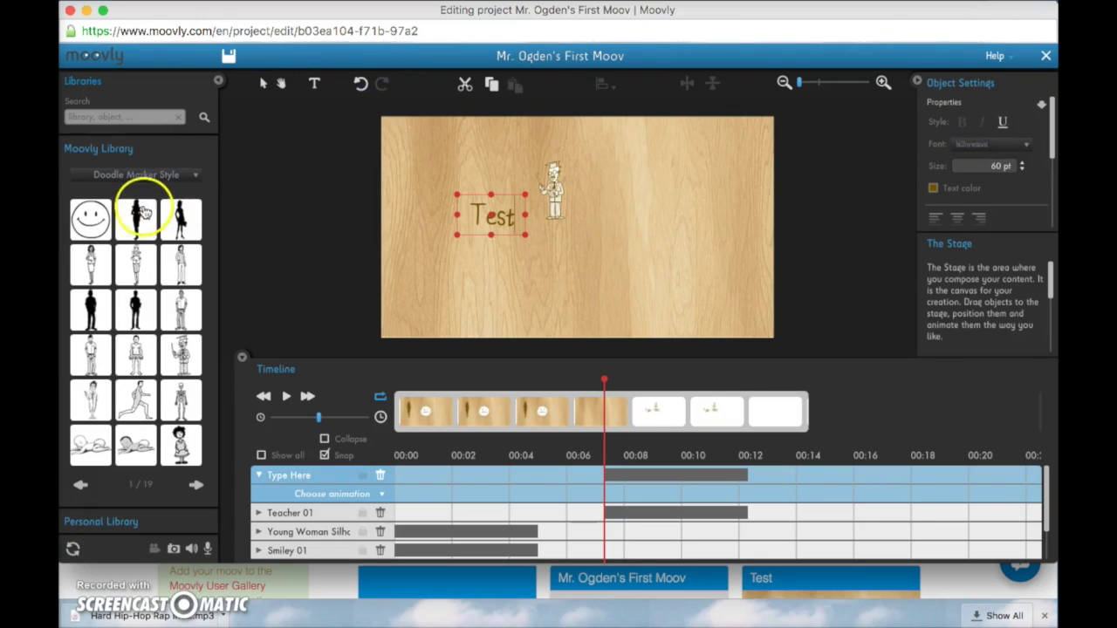
pyautogui.click(194, 173)
# Show all library categories and page through the Moovly library items
pyautogui.click(87, 201)
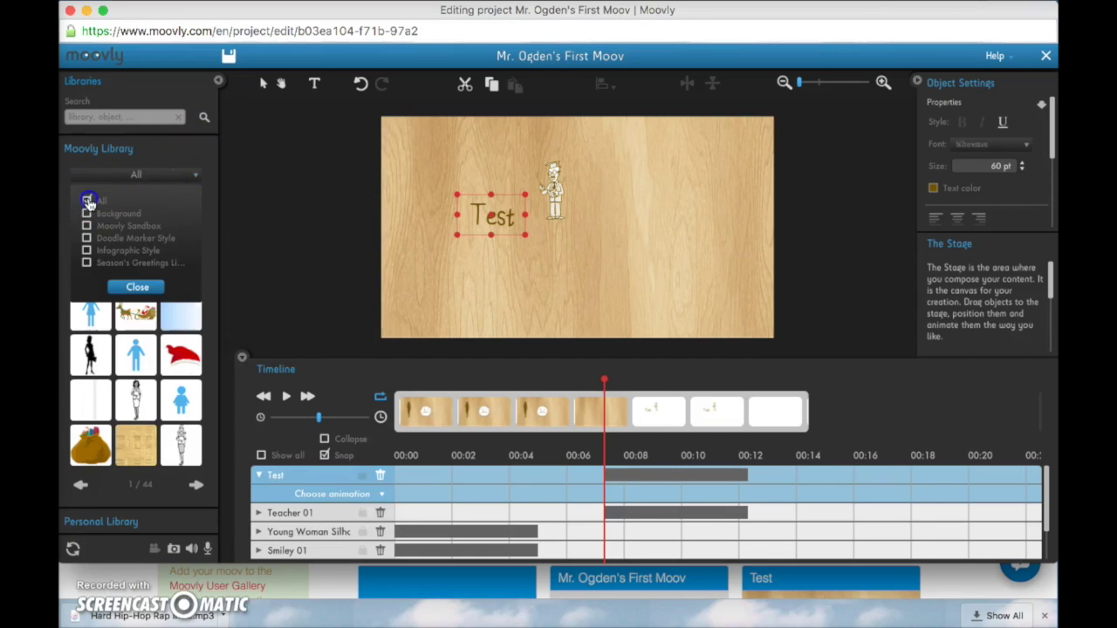
pyautogui.click(137, 286)
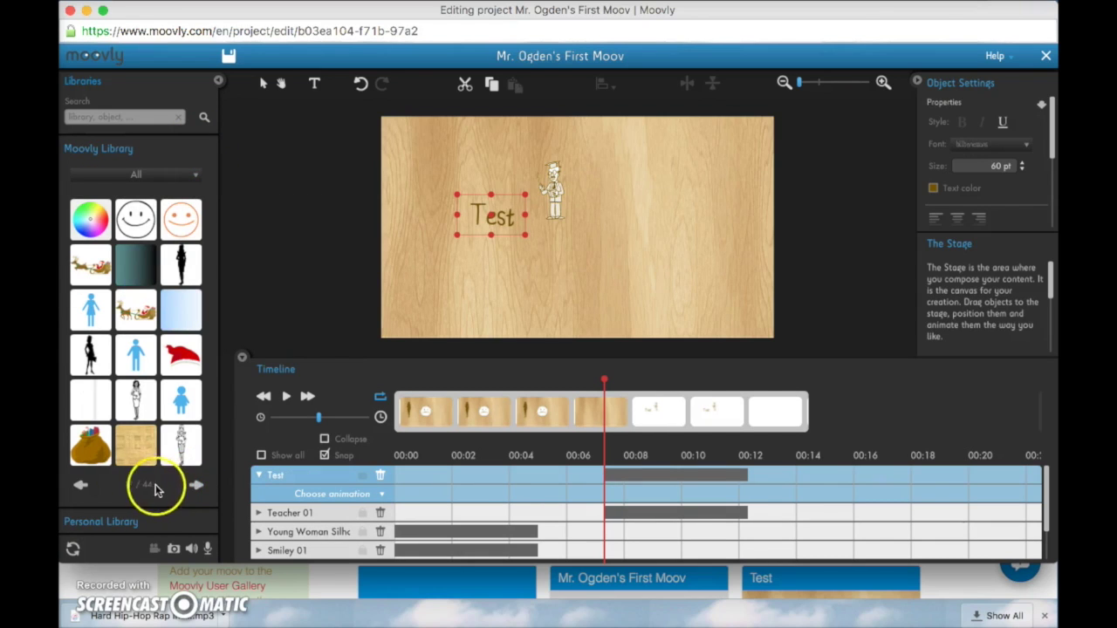
pyautogui.click(196, 485)
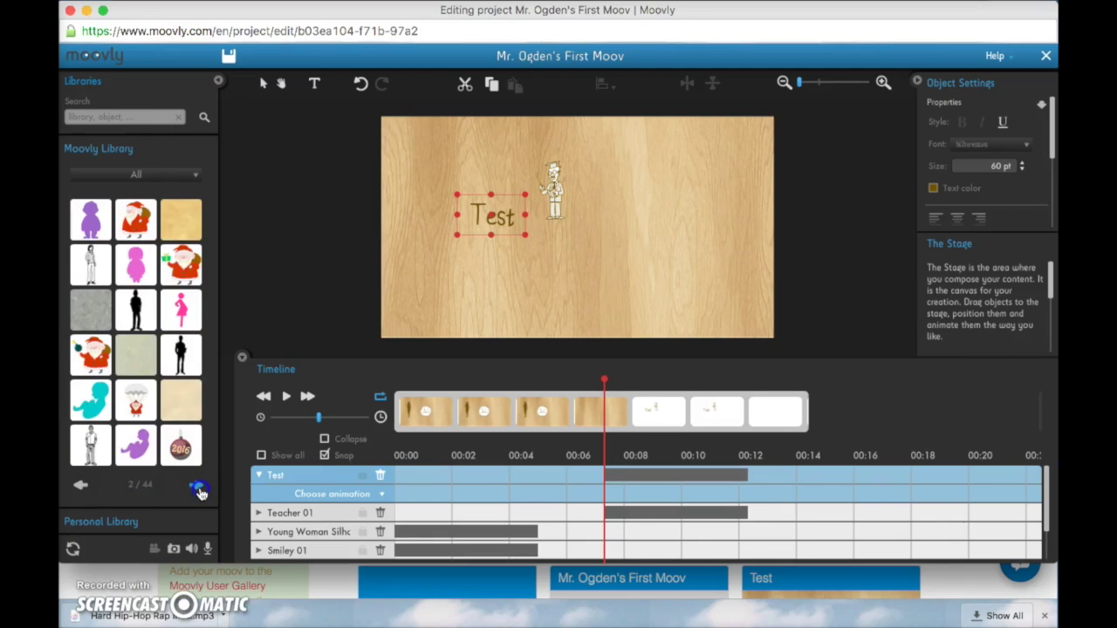
pyautogui.click(199, 490)
pyautogui.click(199, 490)
pyautogui.click(199, 490)
pyautogui.click(199, 490)
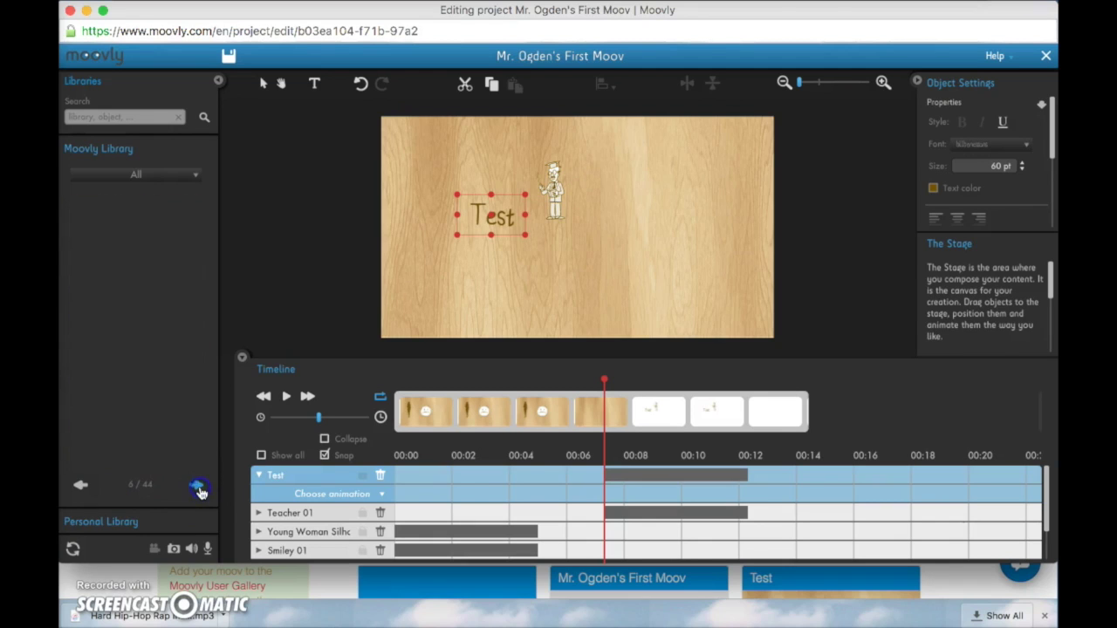
pyautogui.click(199, 491)
pyautogui.click(199, 490)
pyautogui.click(199, 490)
pyautogui.click(199, 490)
pyautogui.click(199, 491)
pyautogui.click(199, 490)
pyautogui.click(199, 490)
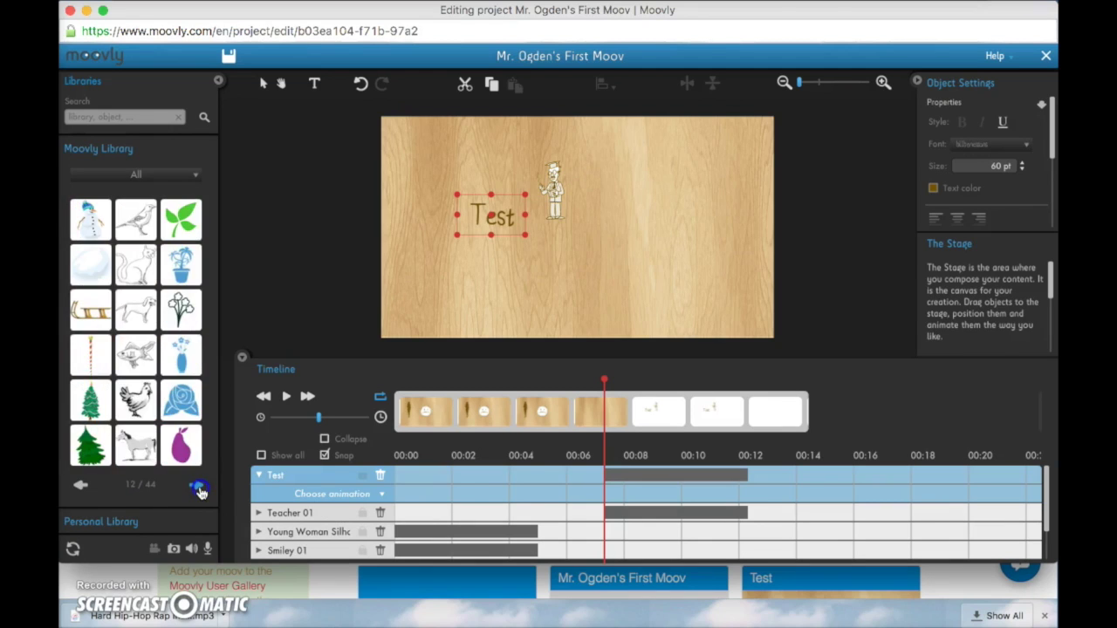
# In the Google Classroom post, highlight the requirement 'Must be 1-2 minutes long'
pyautogui.hotkey('ctrl', 'Up')
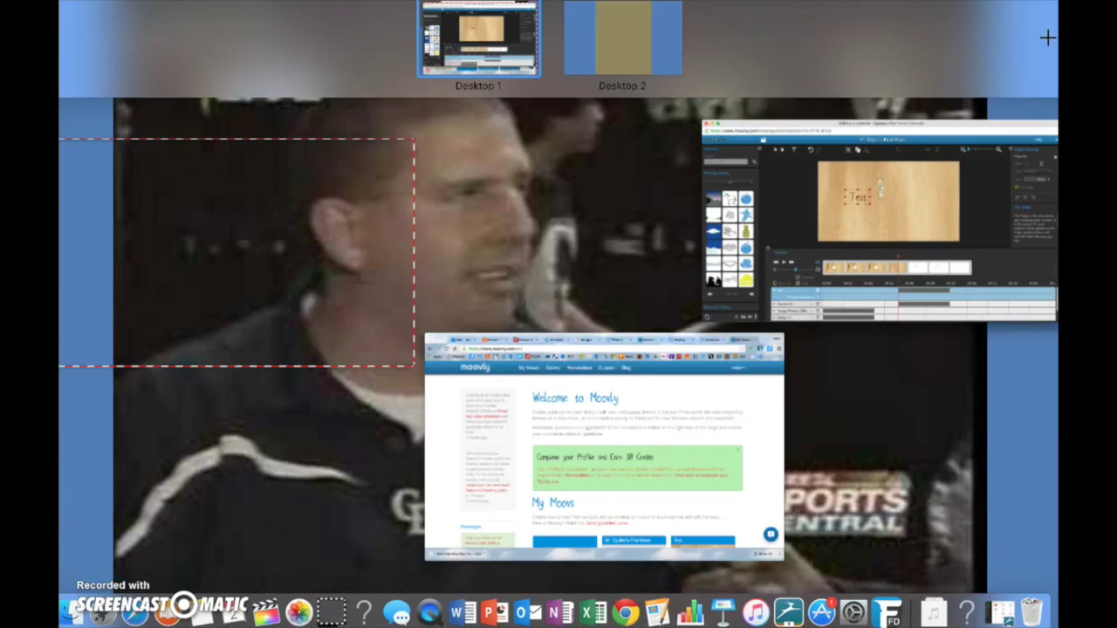
pyautogui.click(585, 444)
pyautogui.click(234, 24)
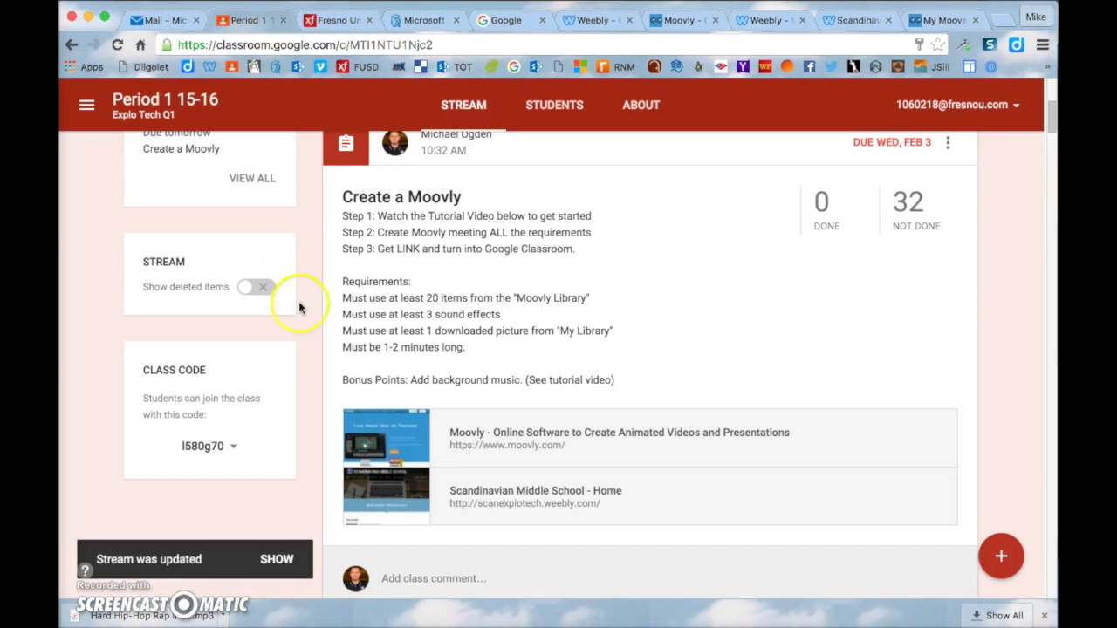
pyautogui.moveTo(358, 346); pyautogui.dragTo(511, 312)
pyautogui.click(523, 351)
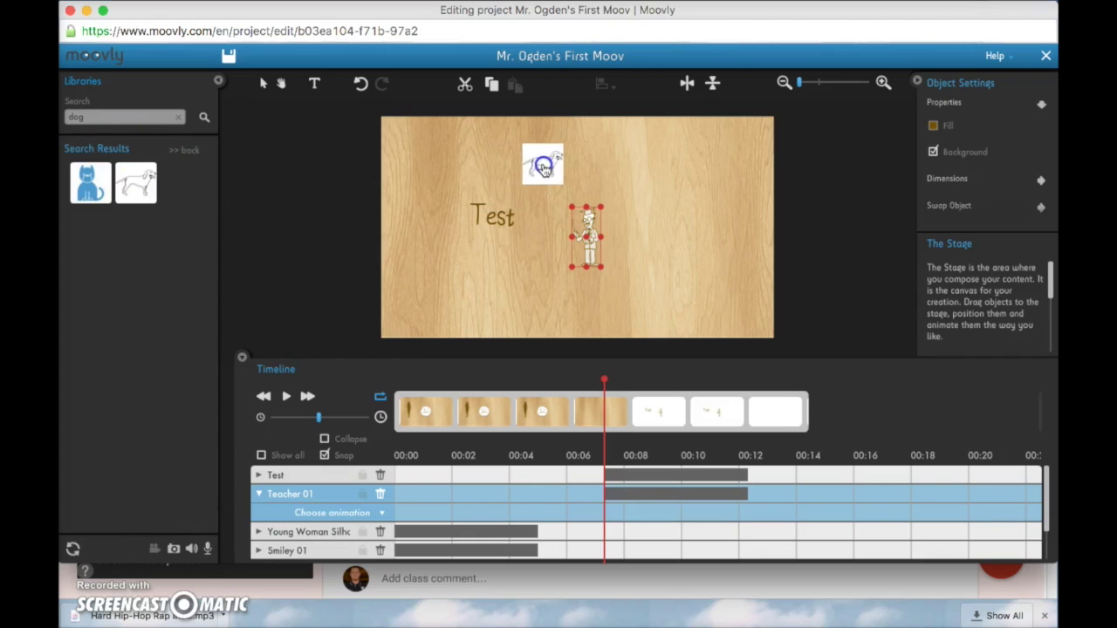
# Place the dog on the stage, delete the Teacher 01 figure, and enlarge the dog
pyautogui.moveTo(543, 167); pyautogui.dragTo(542, 165)
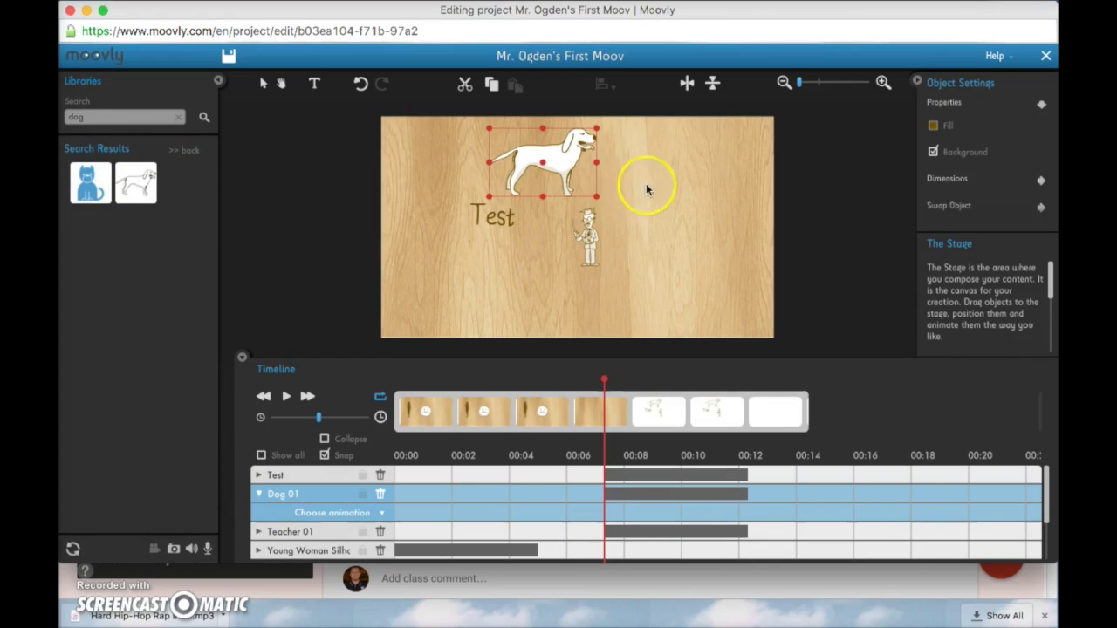
pyautogui.click(591, 243)
pyautogui.press('Delete')
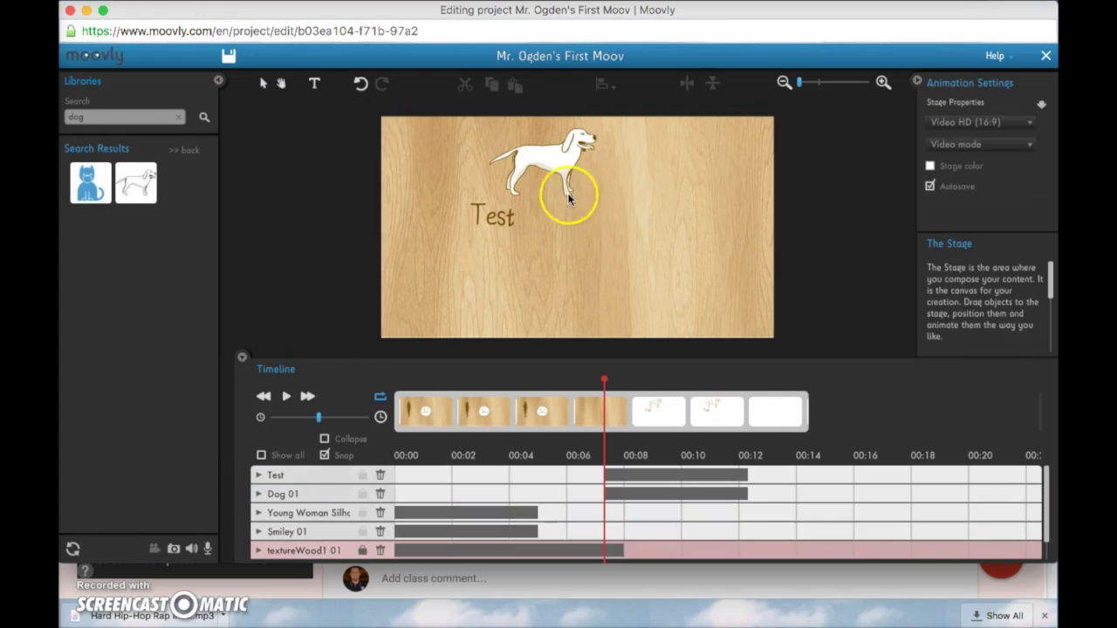
pyautogui.moveTo(544, 165); pyautogui.dragTo(576, 177)
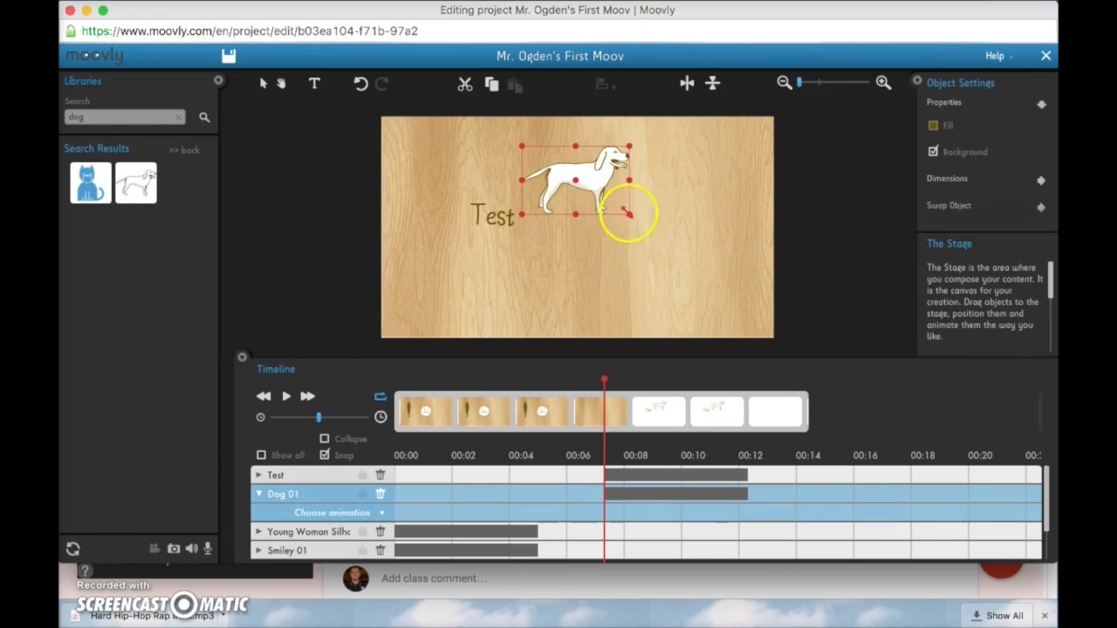
pyautogui.moveTo(627, 212); pyautogui.dragTo(650, 213)
# Clear the library search and show the Sounds in the Personal Library
pyautogui.click(178, 117)
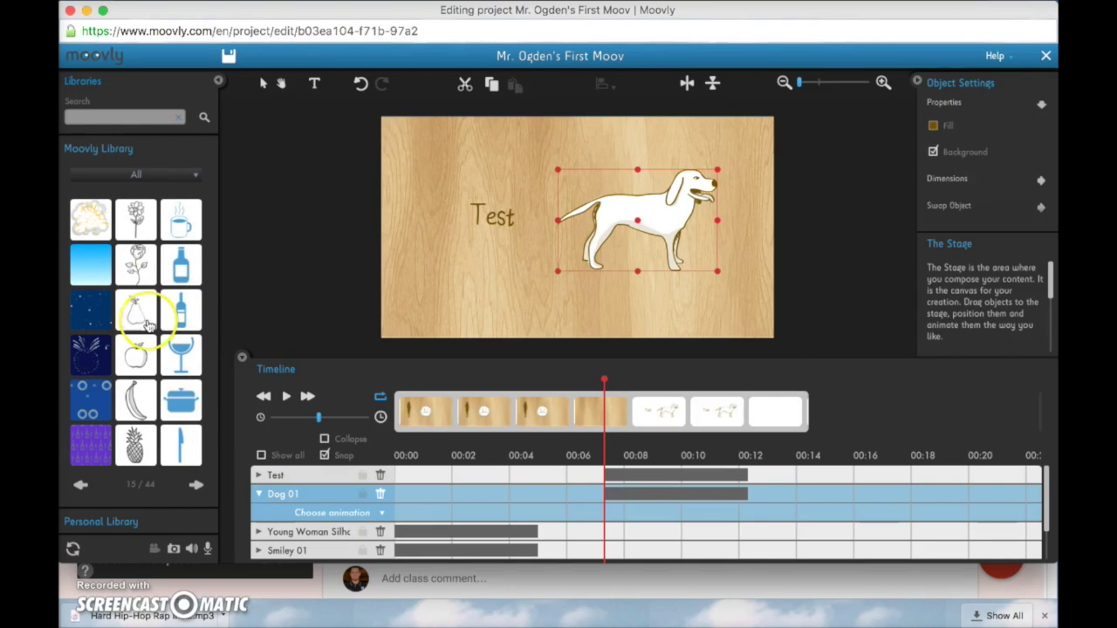
pyautogui.click(120, 523)
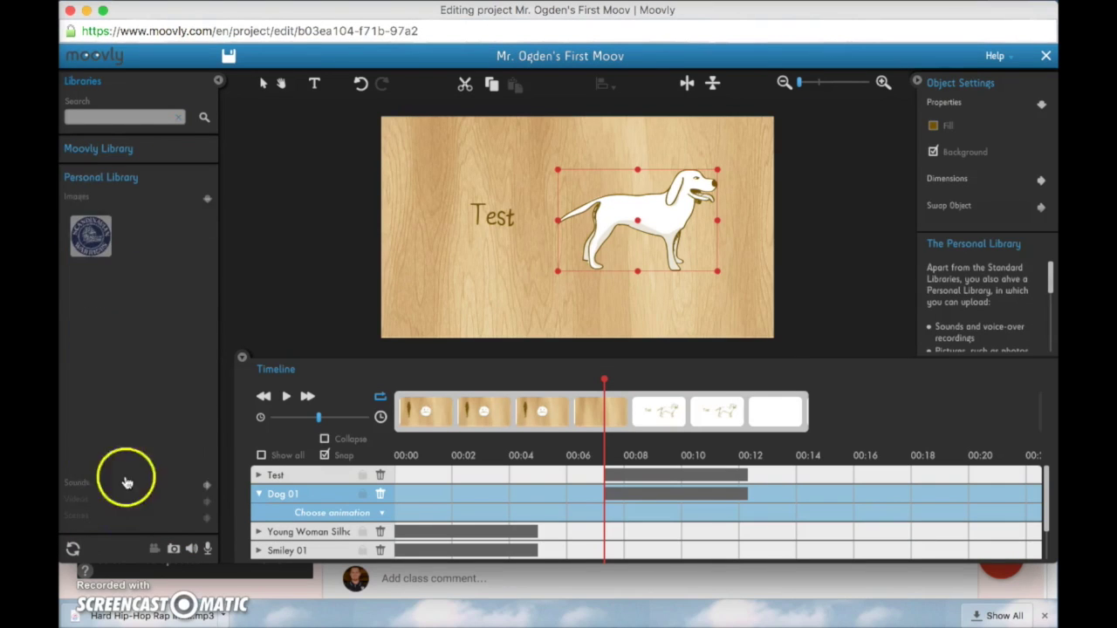
pyautogui.click(80, 484)
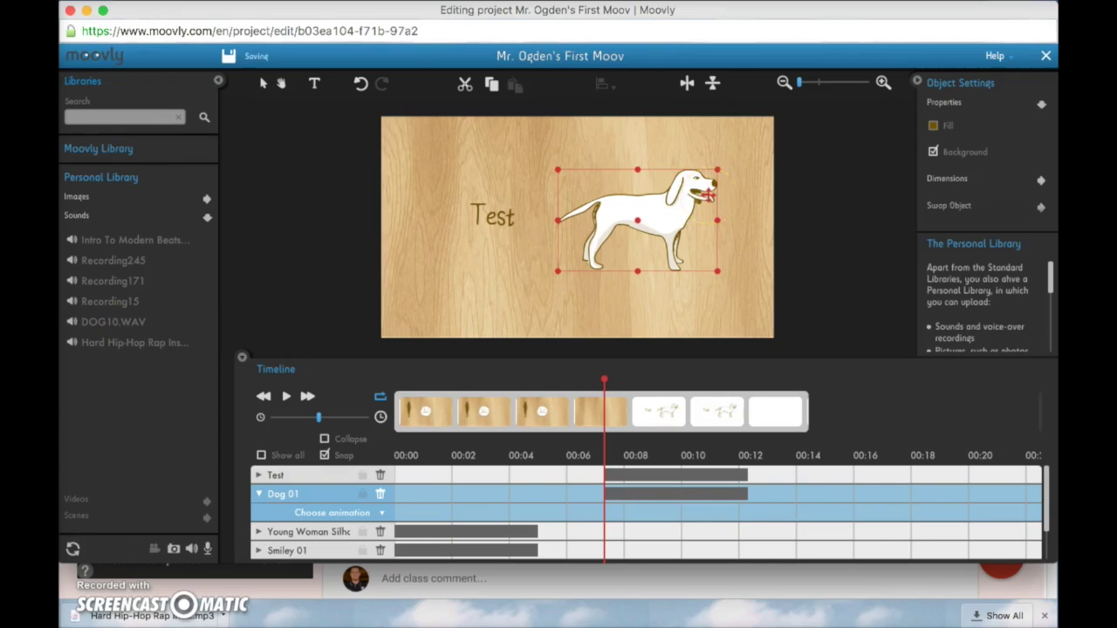
# Open the Scandinavian Middle School website from the Classroom post
pyautogui.press('super+w')
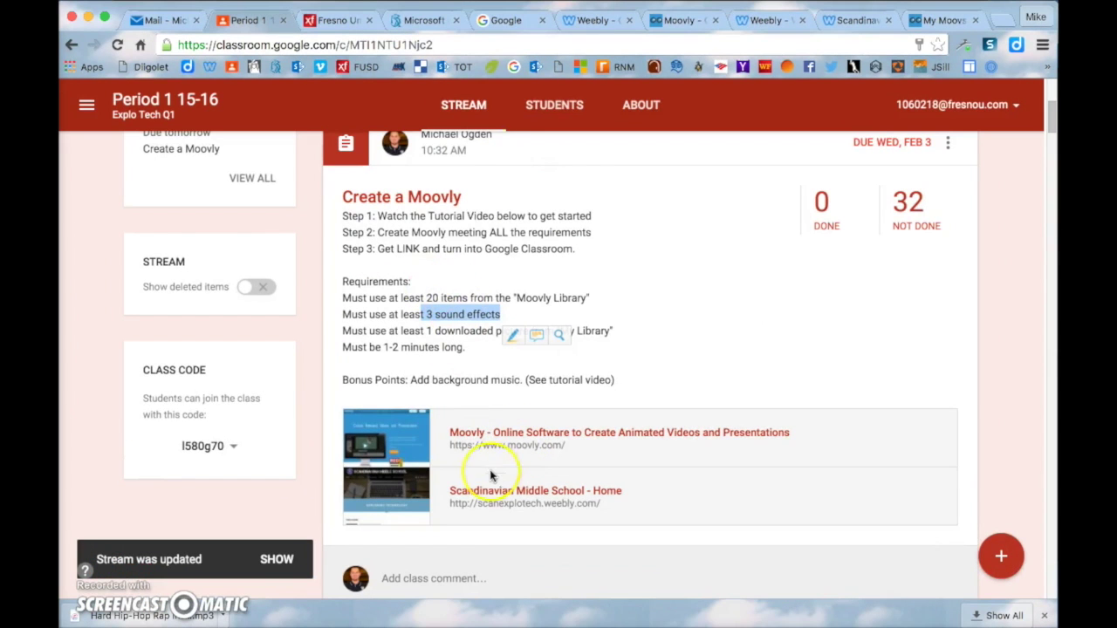
pyautogui.click(507, 493)
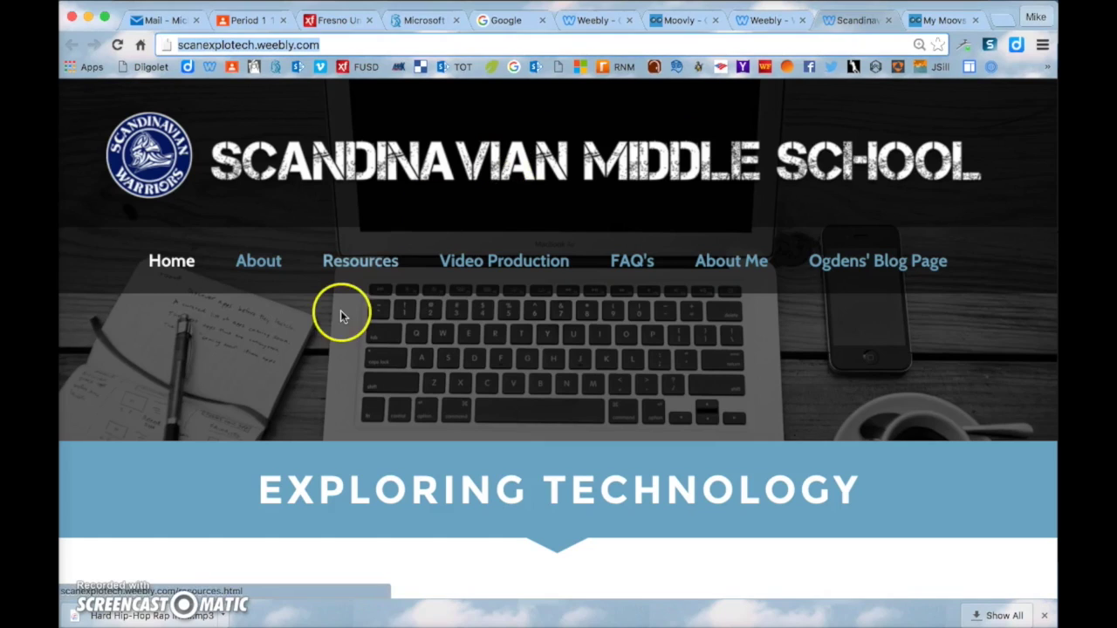
pyautogui.scroll(-3, 341, 314)
# Open the school site's Video Production page and scroll to its Resources section
pyautogui.scroll(-2, 342, 316)
pyautogui.scroll(5, 341, 314)
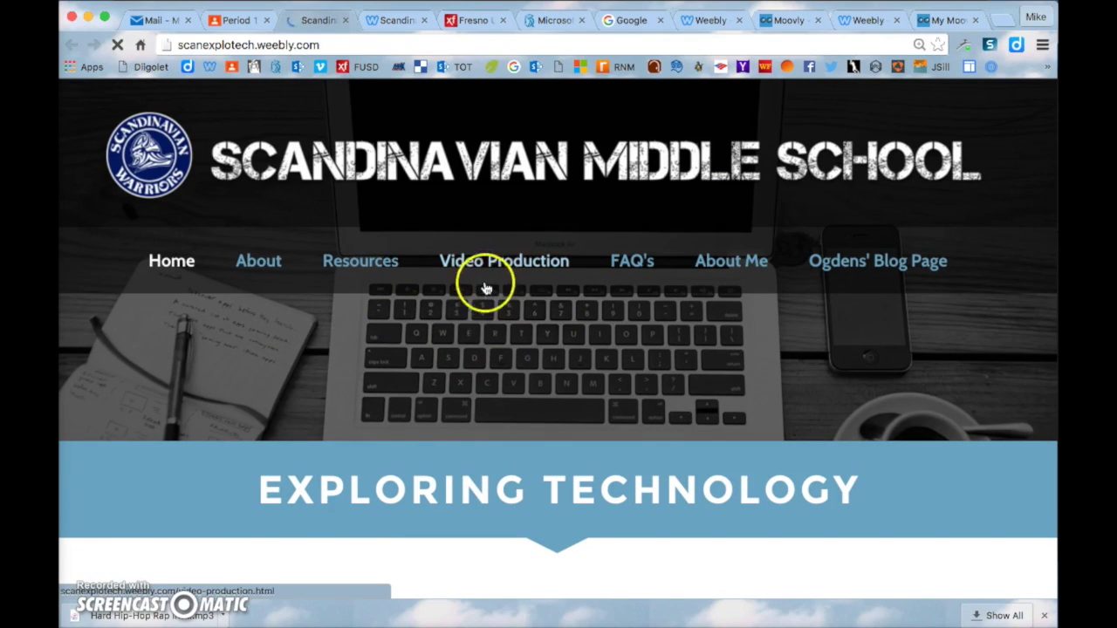
pyautogui.click(495, 270)
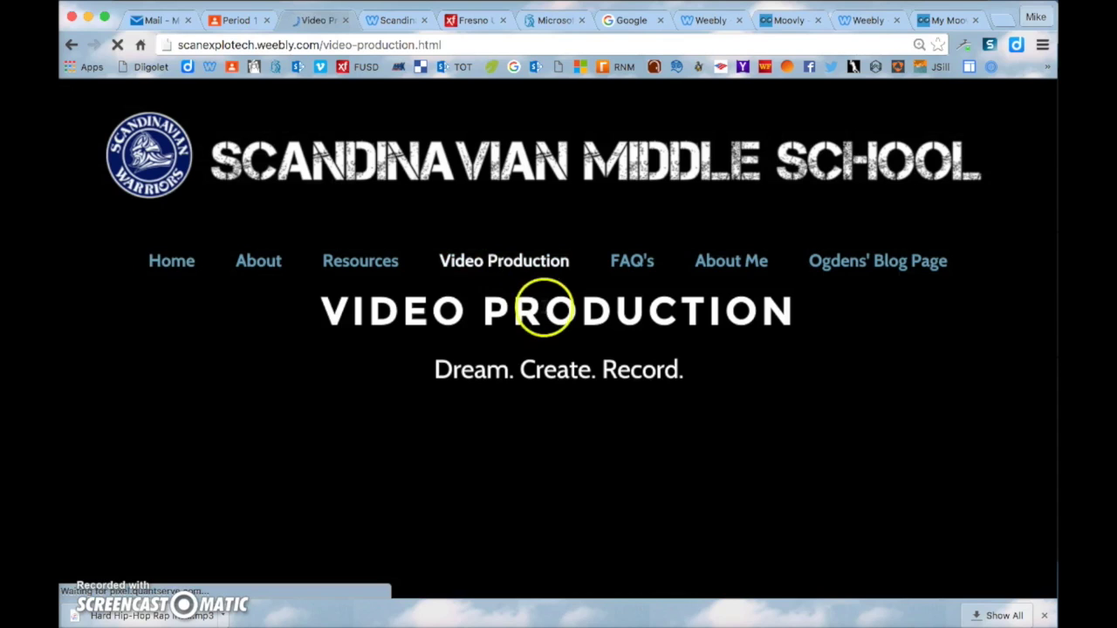
pyautogui.scroll(-5, 543, 307)
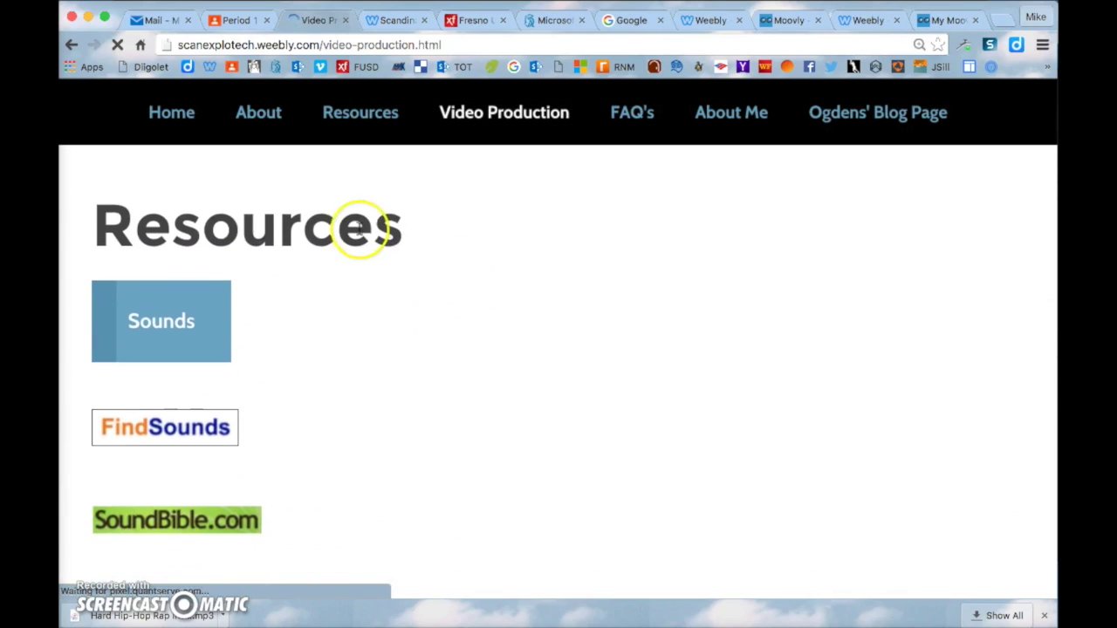
pyautogui.scroll(-3, 288, 218)
pyautogui.scroll(-3, 331, 267)
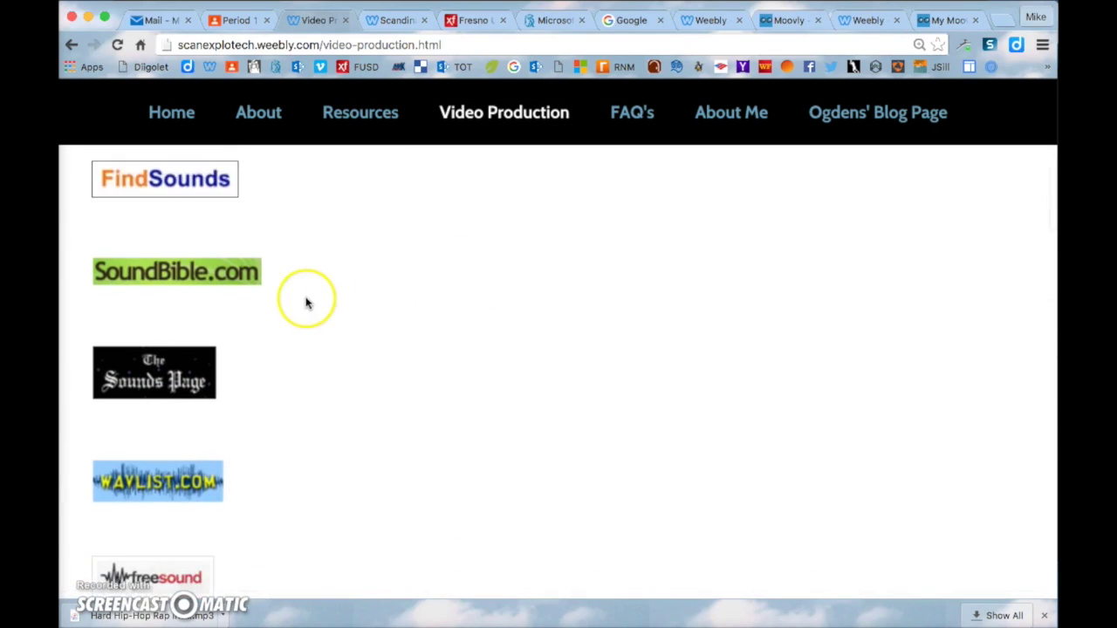
pyautogui.scroll(5, 279, 407)
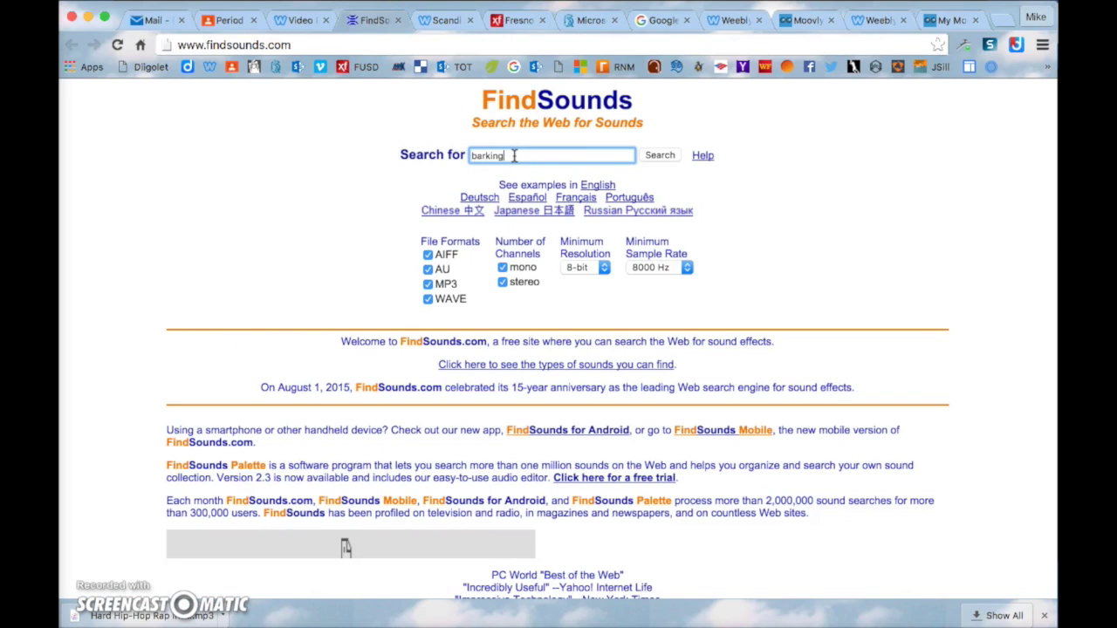
# Play the first barking result to preview it, then return to the results
pyautogui.scroll(-4, 304, 282)
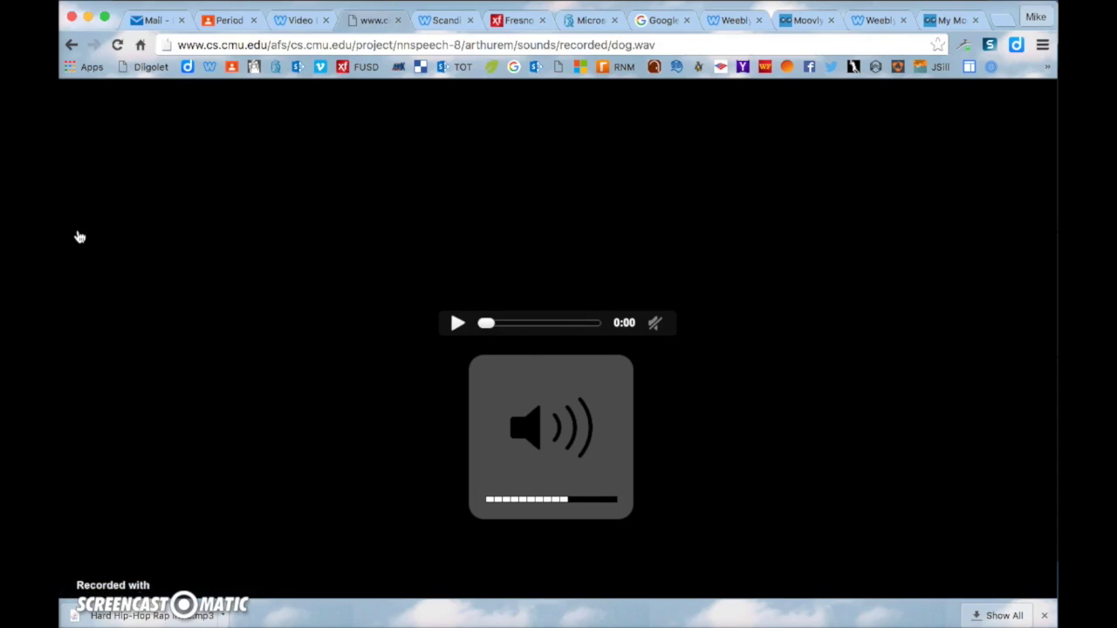
pyautogui.click(195, 238)
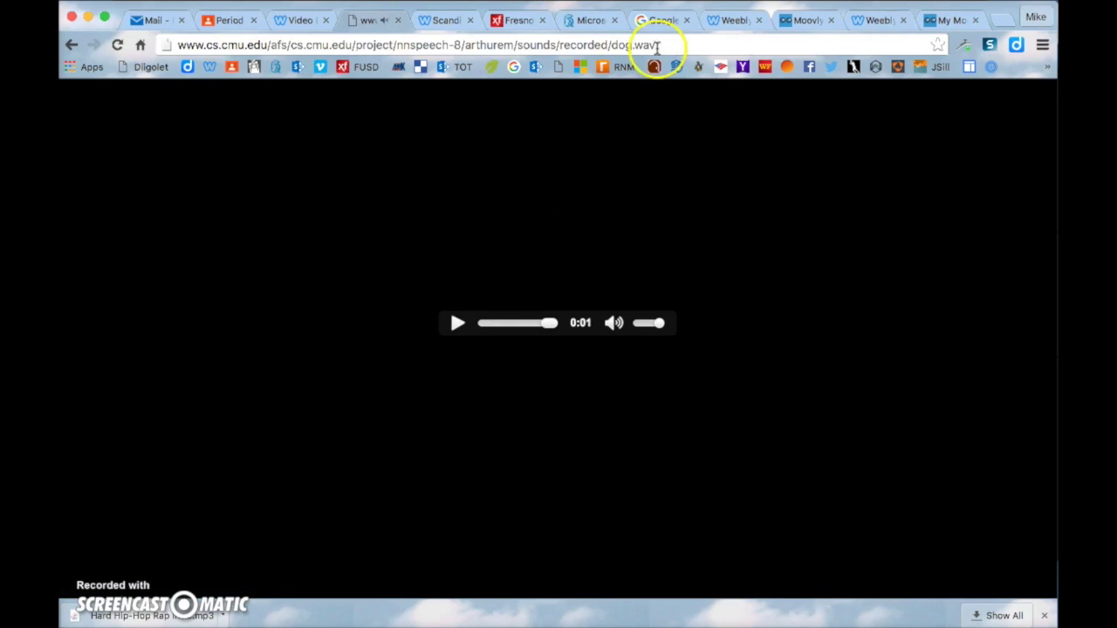
pyautogui.click(73, 44)
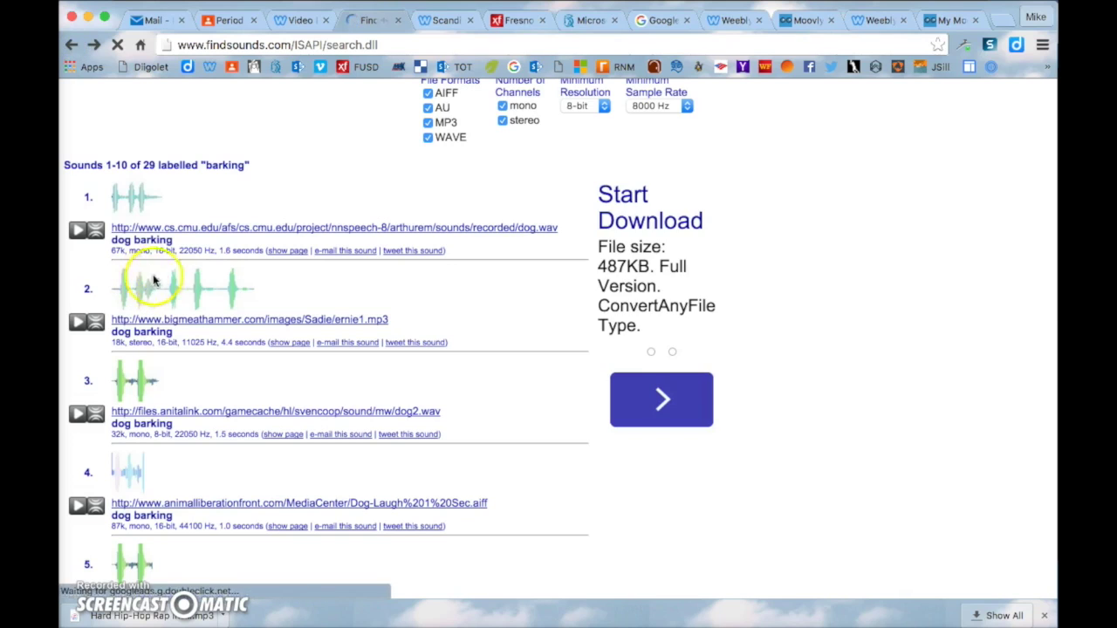
# Save the first result's sound to the Desktop as dog.wav and open it
pyautogui.rightClick(185, 237)
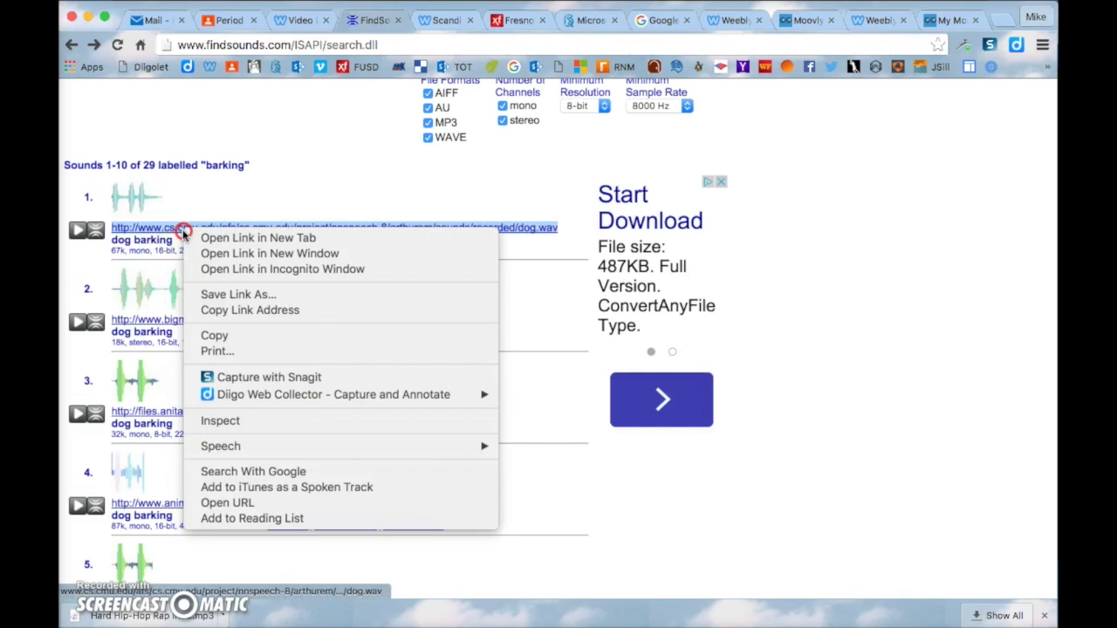
pyautogui.click(258, 296)
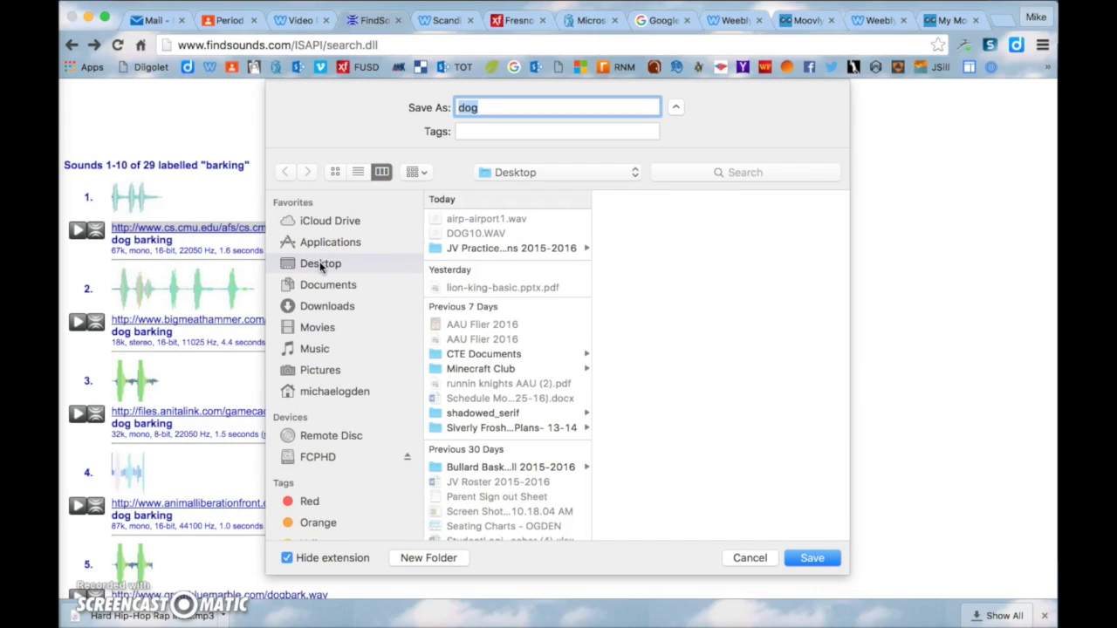
pyautogui.doubleClick(496, 94)
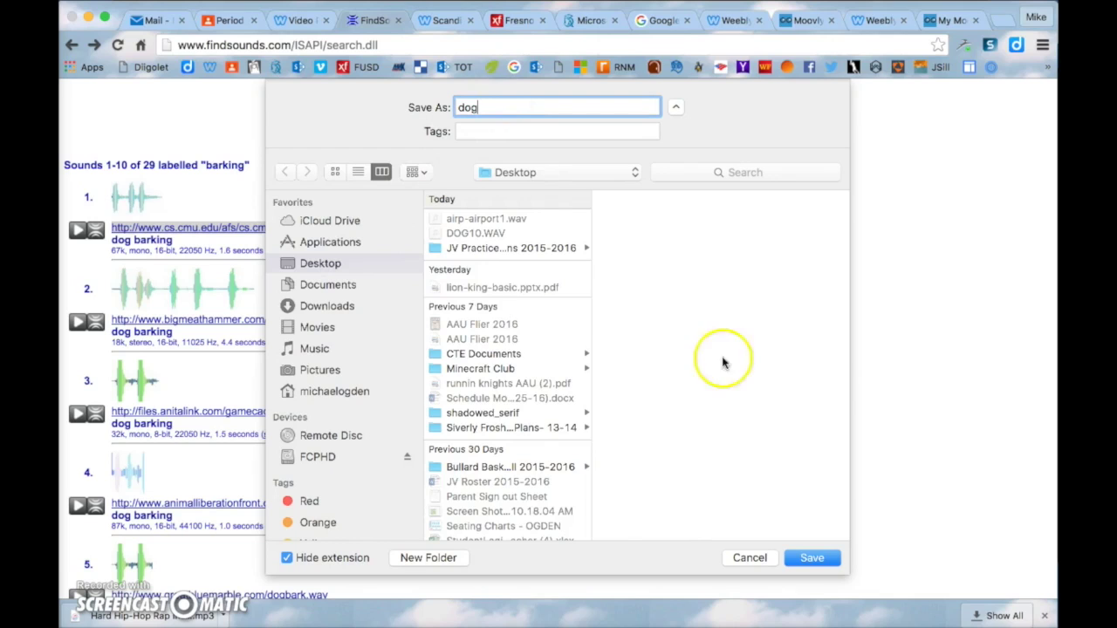
pyautogui.click(810, 558)
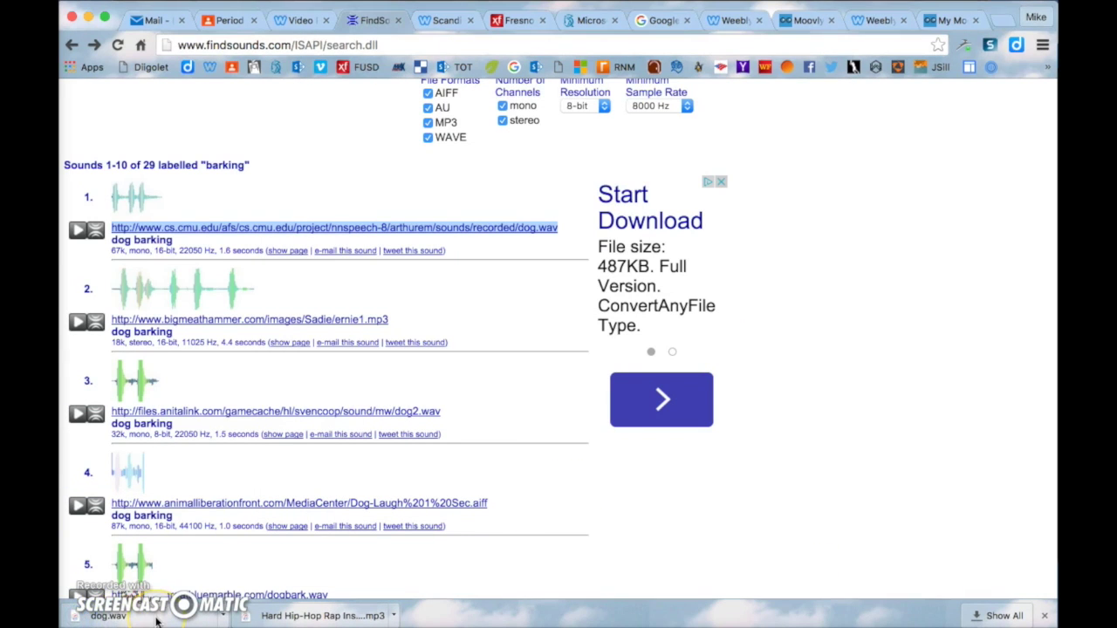
pyautogui.click(158, 620)
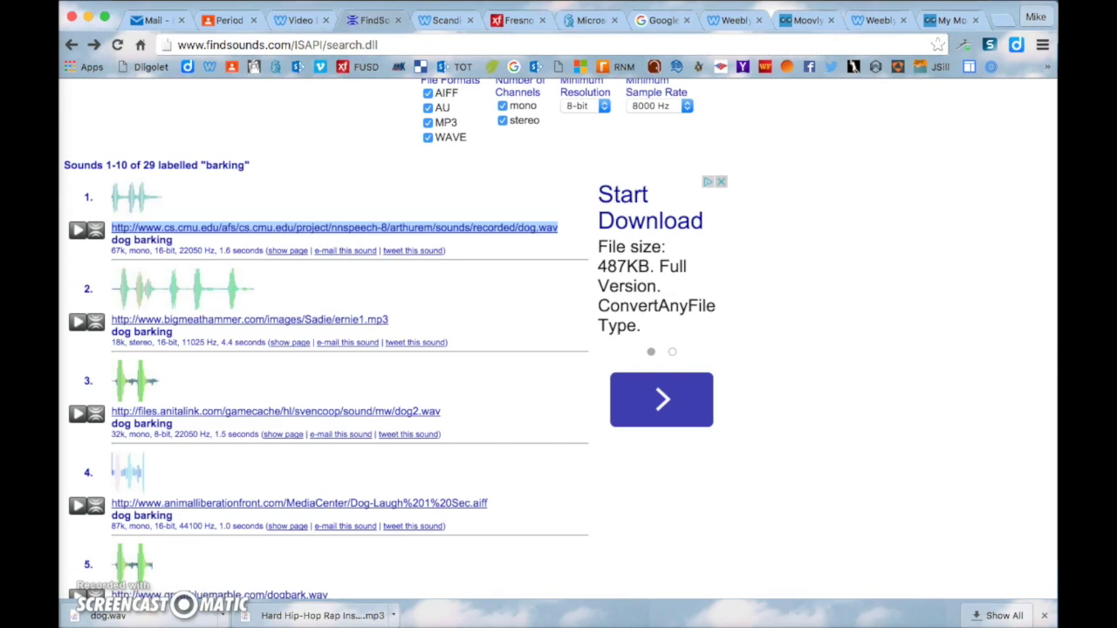
pyautogui.hotkey('ctrl', 'Up')
pyautogui.click(599, 212)
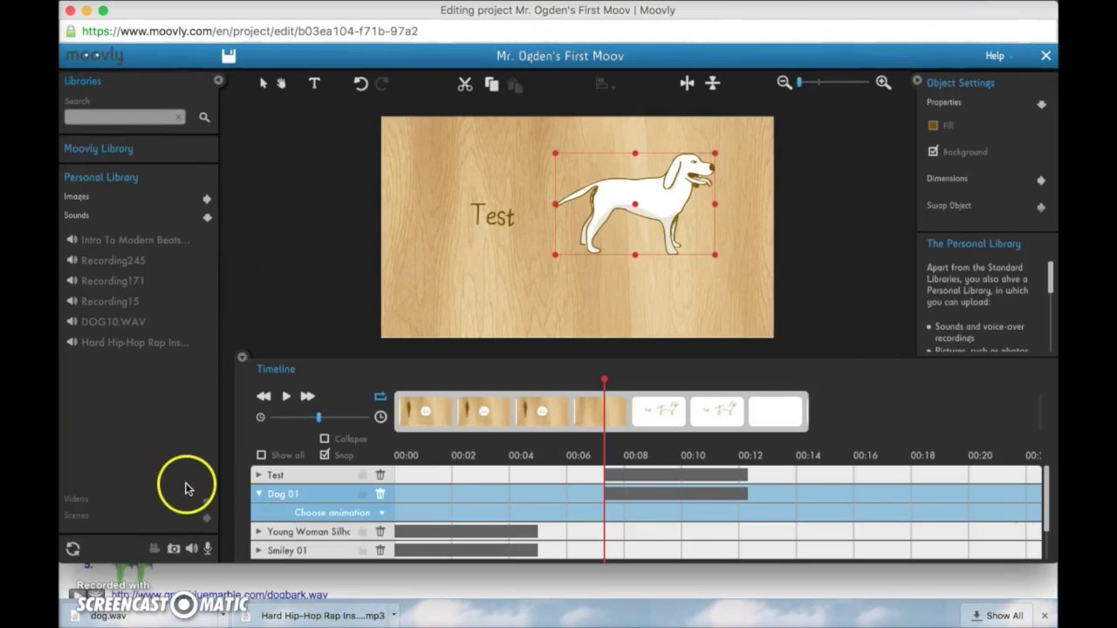
# Upload dog.wav from the Desktop into Moovly's Personal Library sounds
pyautogui.click(191, 548)
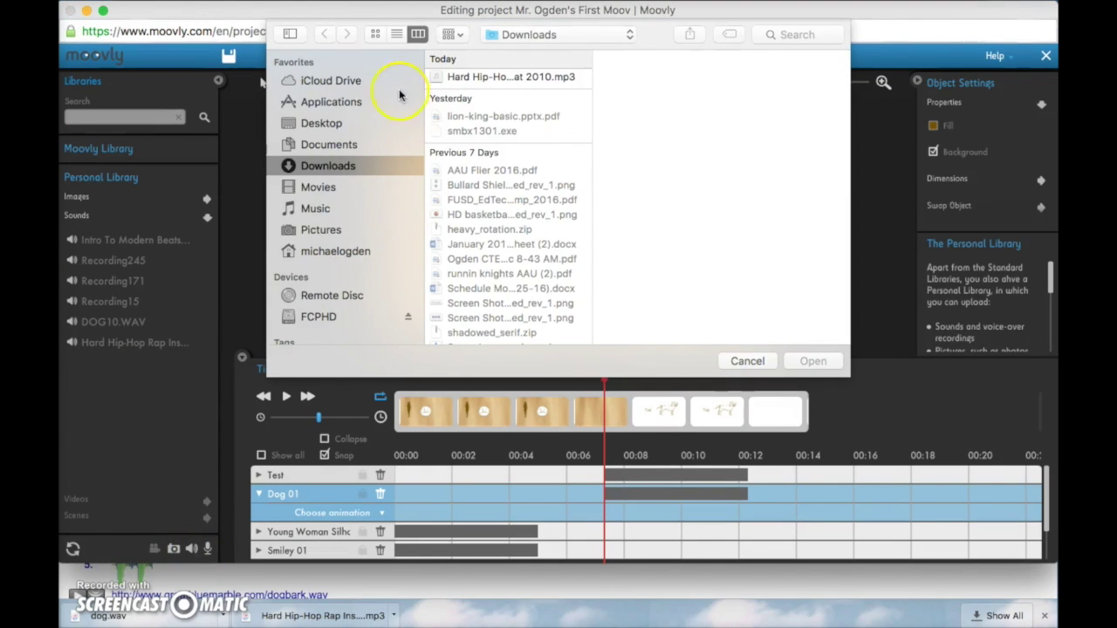
pyautogui.click(338, 126)
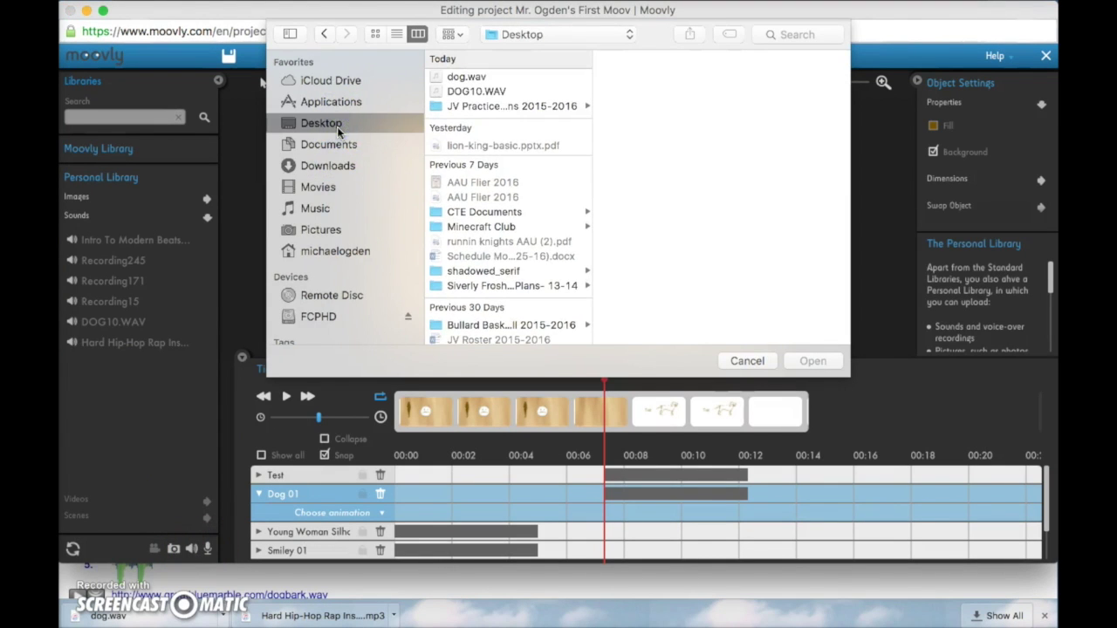
pyautogui.click(471, 76)
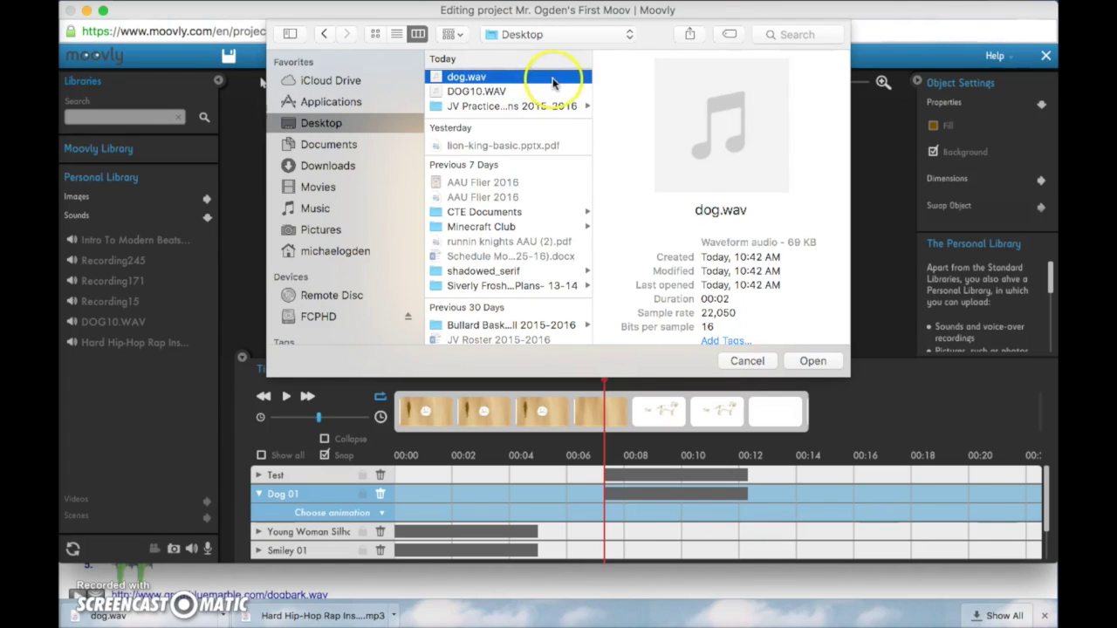
pyautogui.click(812, 361)
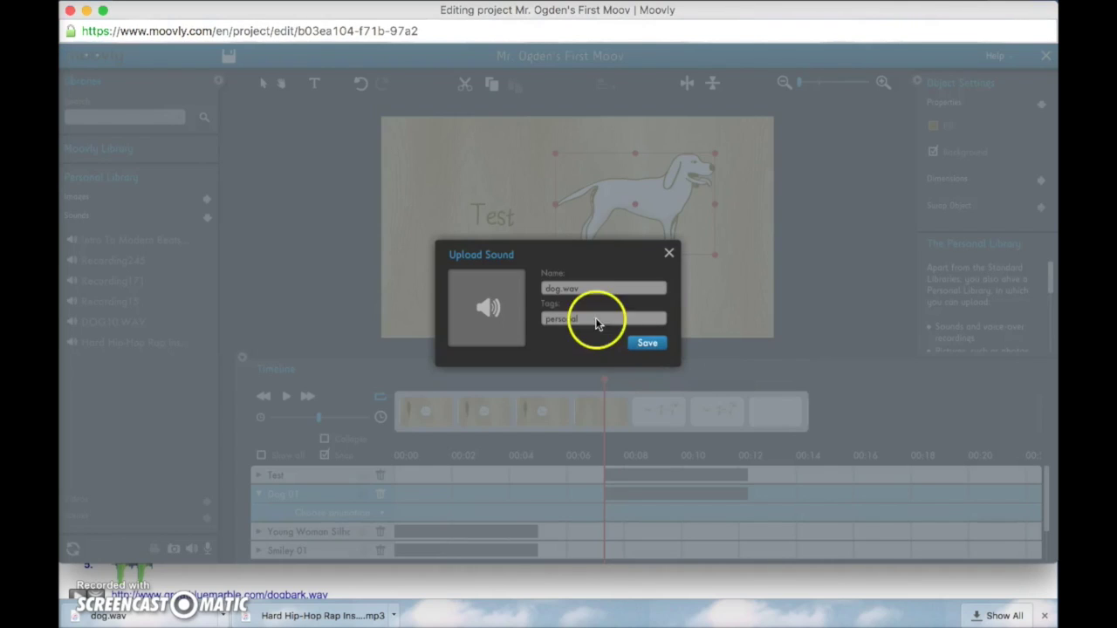
pyautogui.click(646, 344)
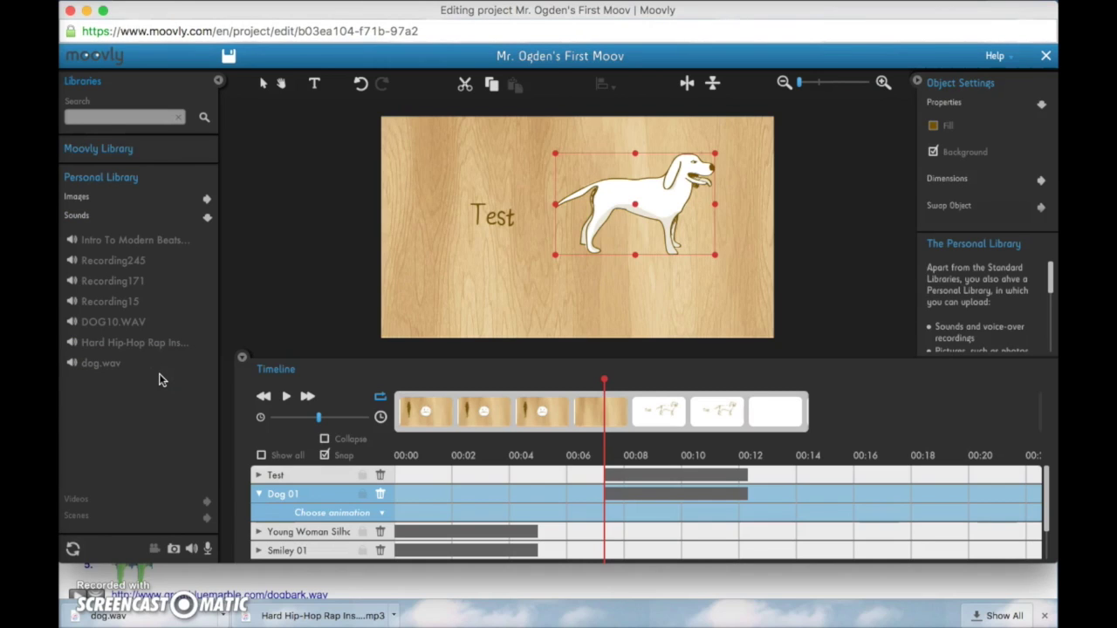
# Drop dog.wav into the dog scene and preview the bark from about 00:07
pyautogui.moveTo(153, 375); pyautogui.dragTo(566, 270)
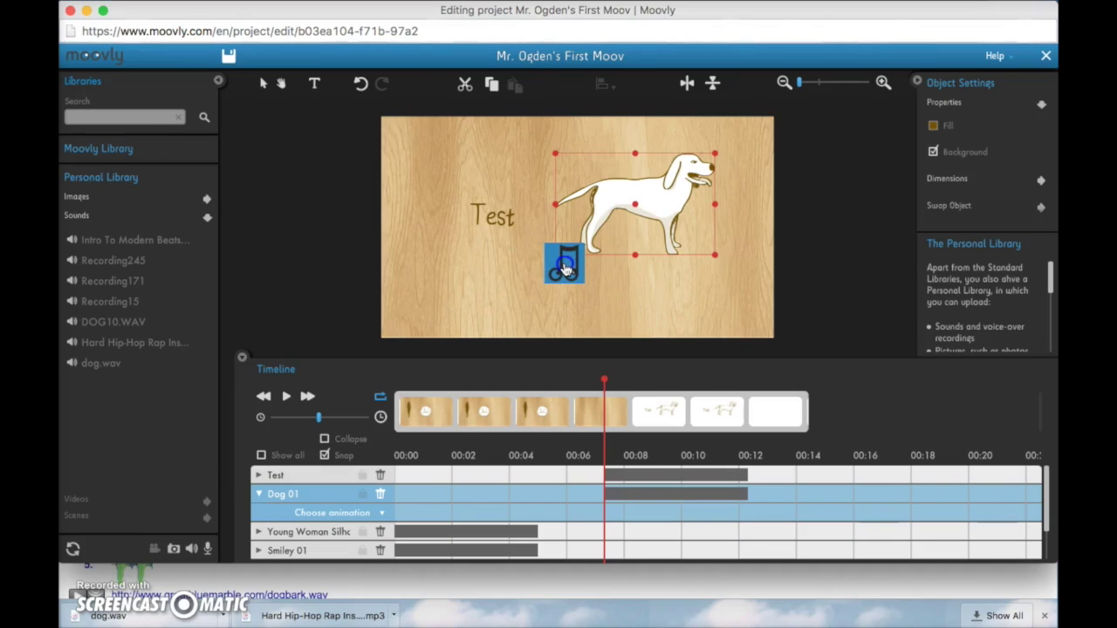
pyautogui.moveTo(564, 269); pyautogui.dragTo(564, 268)
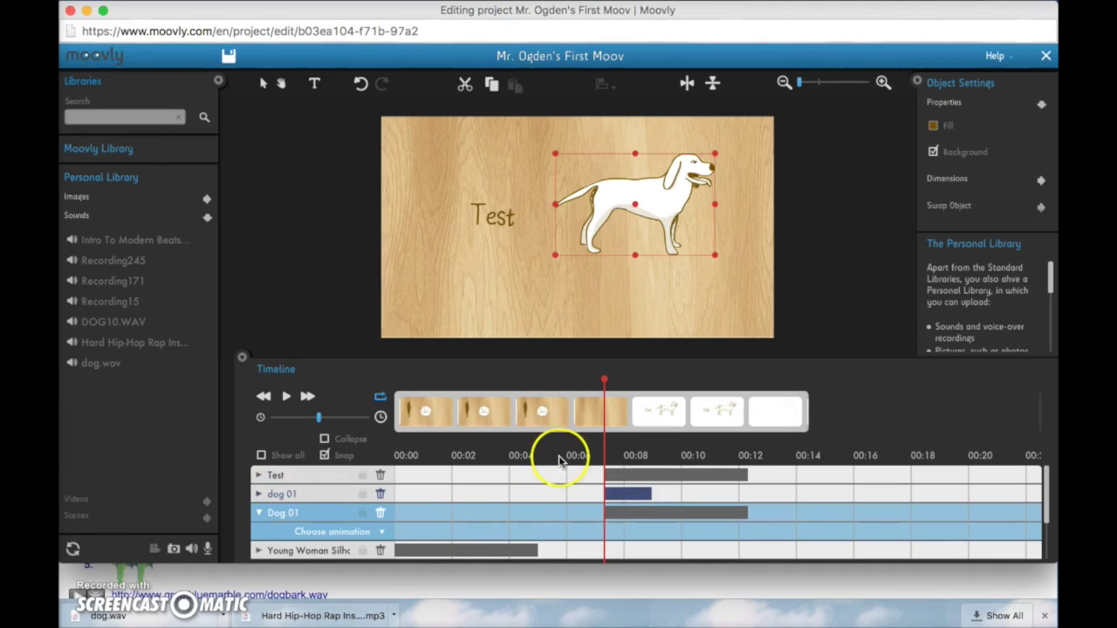
pyautogui.click(595, 409)
pyautogui.click(598, 384)
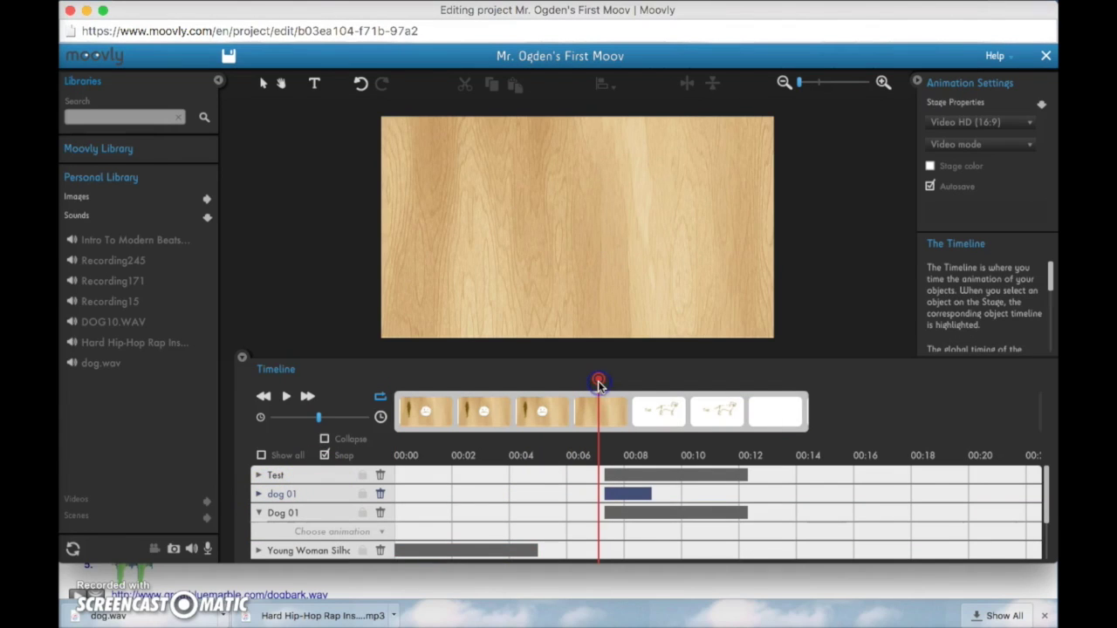
pyautogui.press('space')
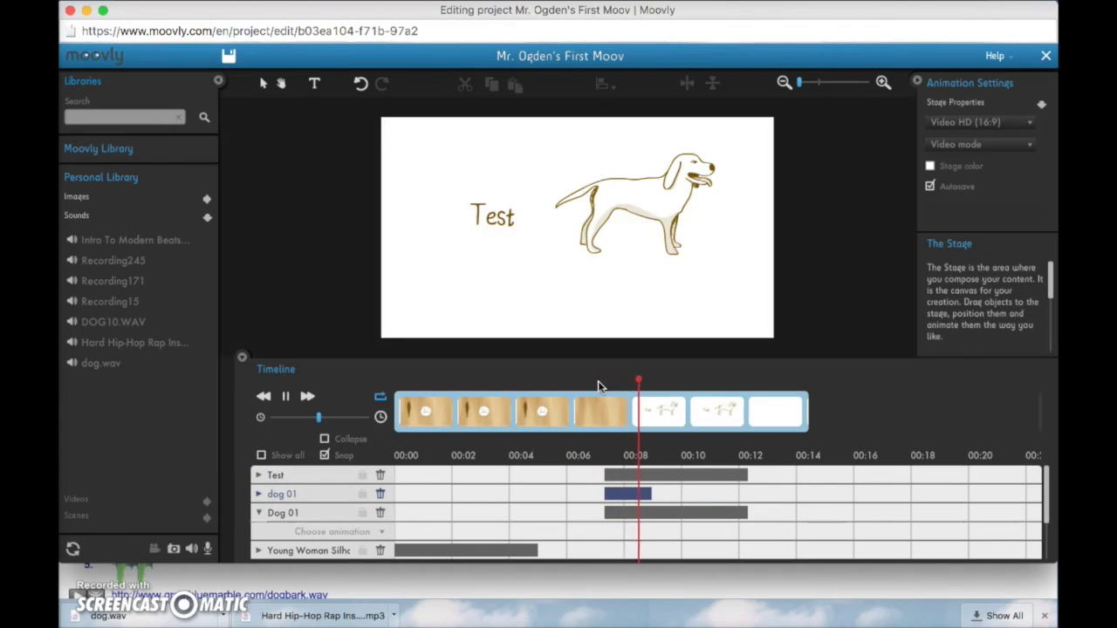
pyautogui.press('space')
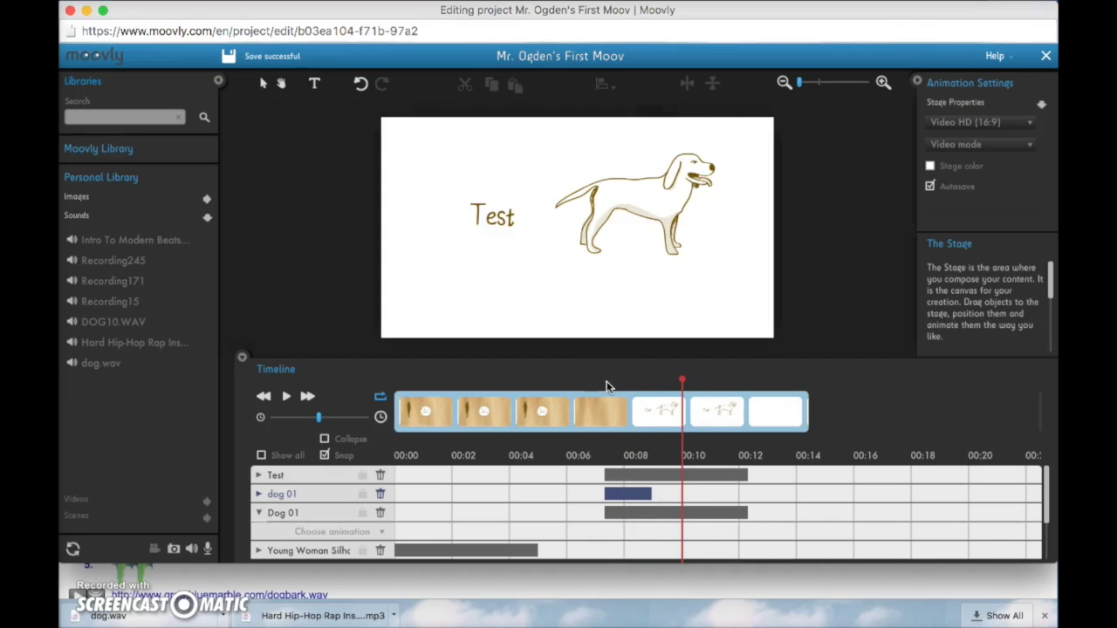
pyautogui.click(582, 391)
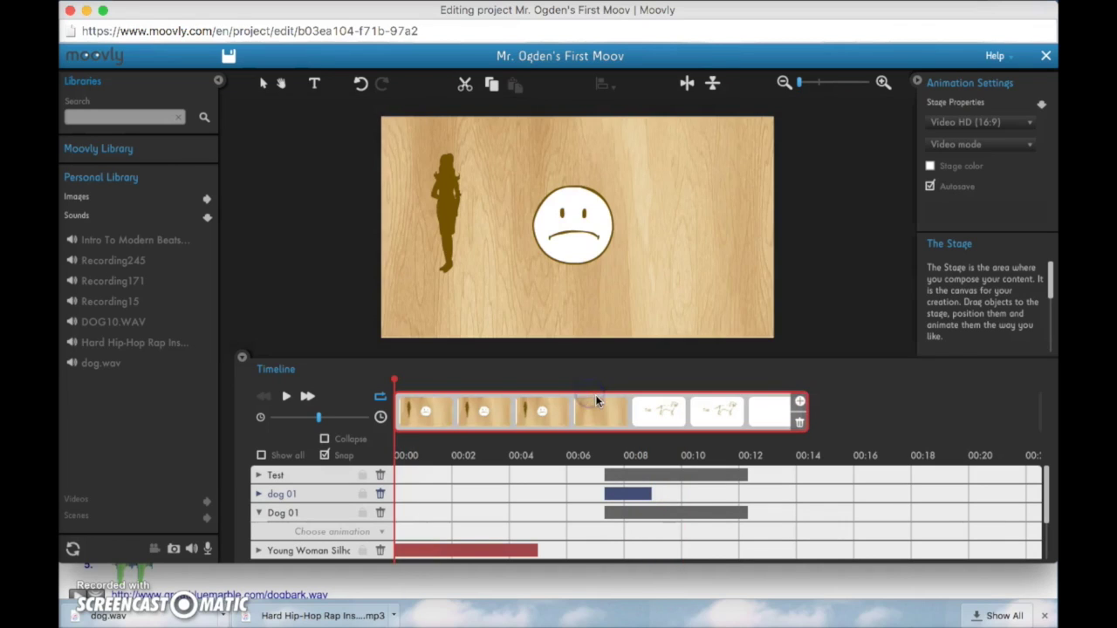
# At about 00:07, give the Dog 01 drawing a Fly in animation
pyautogui.click(595, 393)
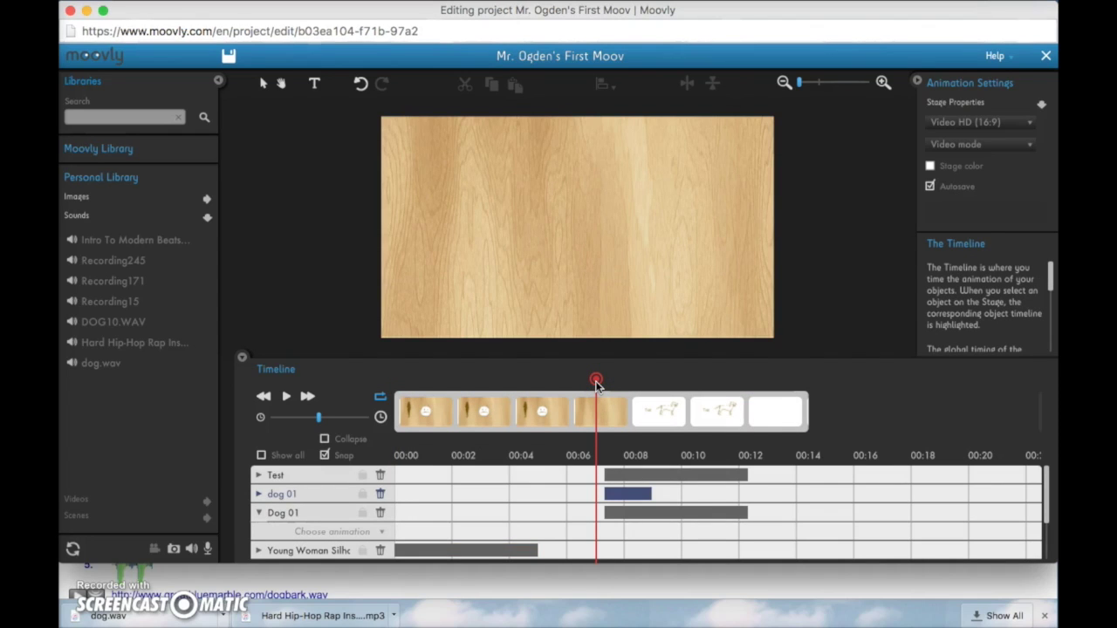
pyautogui.moveTo(595, 383); pyautogui.dragTo(597, 387)
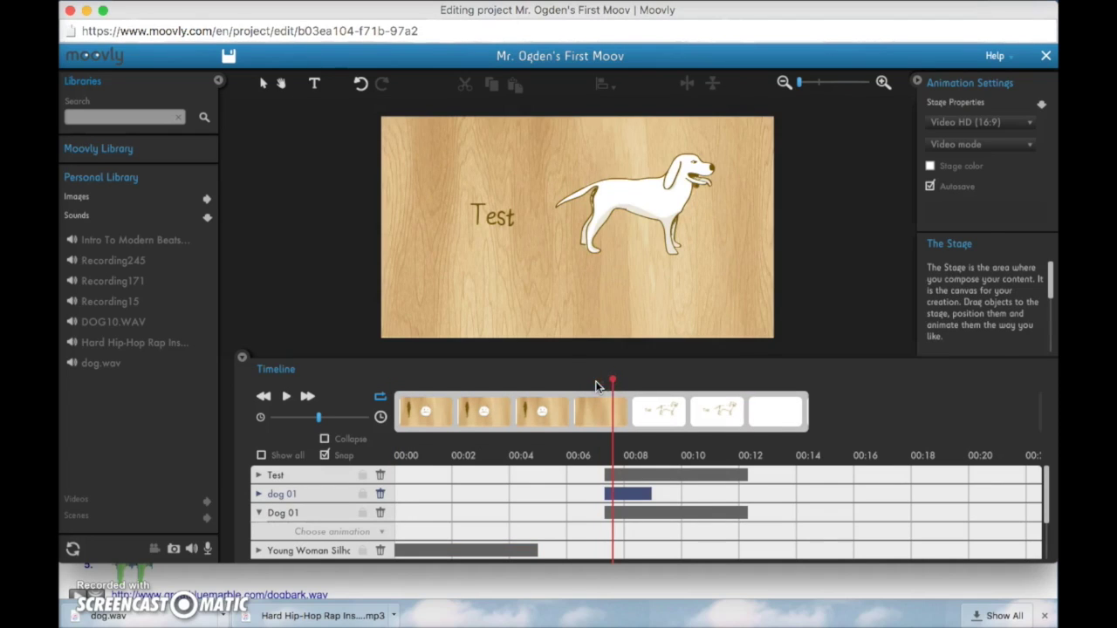
pyautogui.click(643, 190)
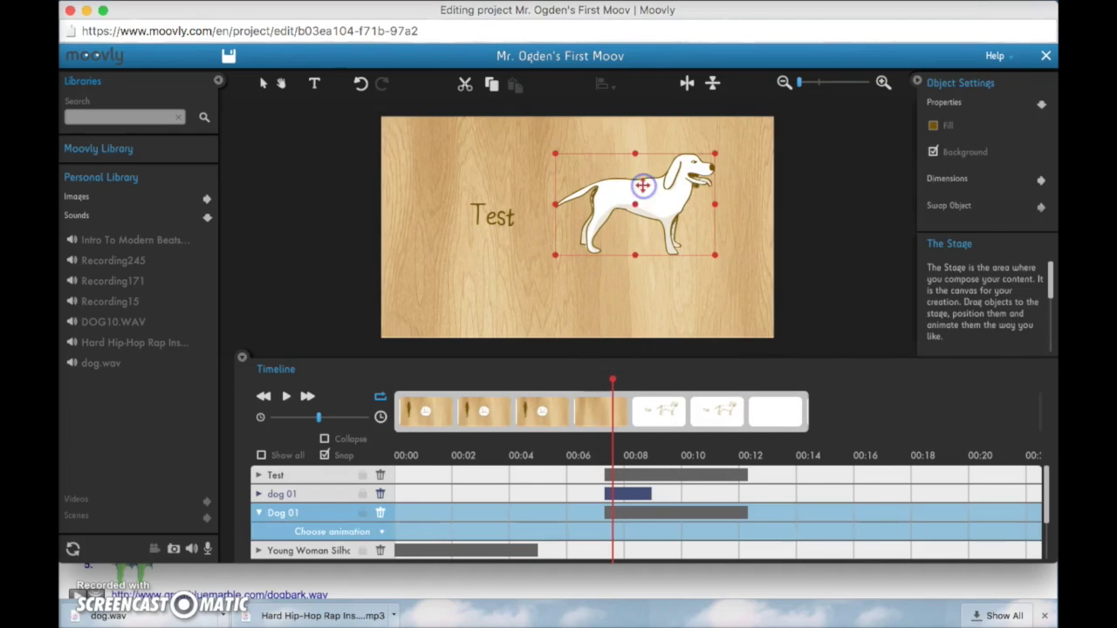
pyautogui.click(382, 533)
pyautogui.moveTo(347, 383)
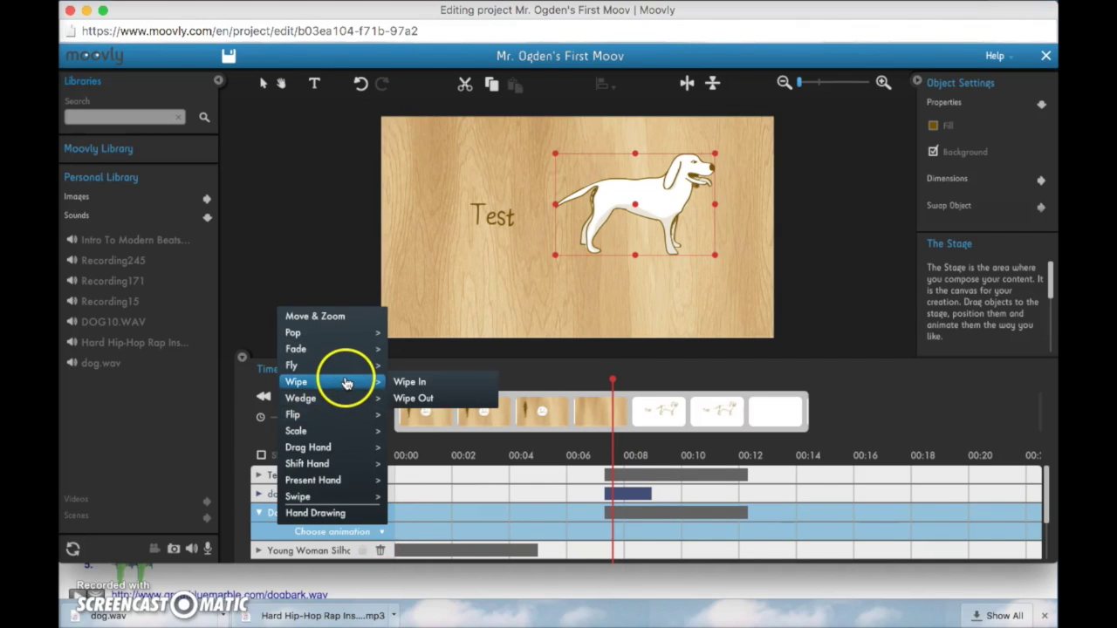
pyautogui.moveTo(355, 364)
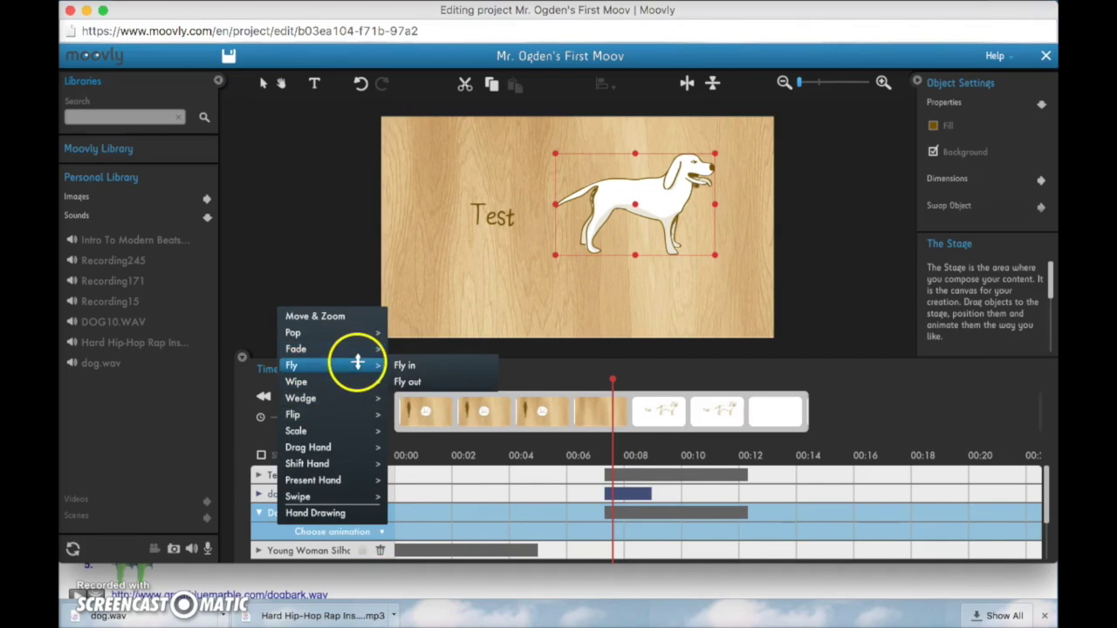
pyautogui.click(402, 367)
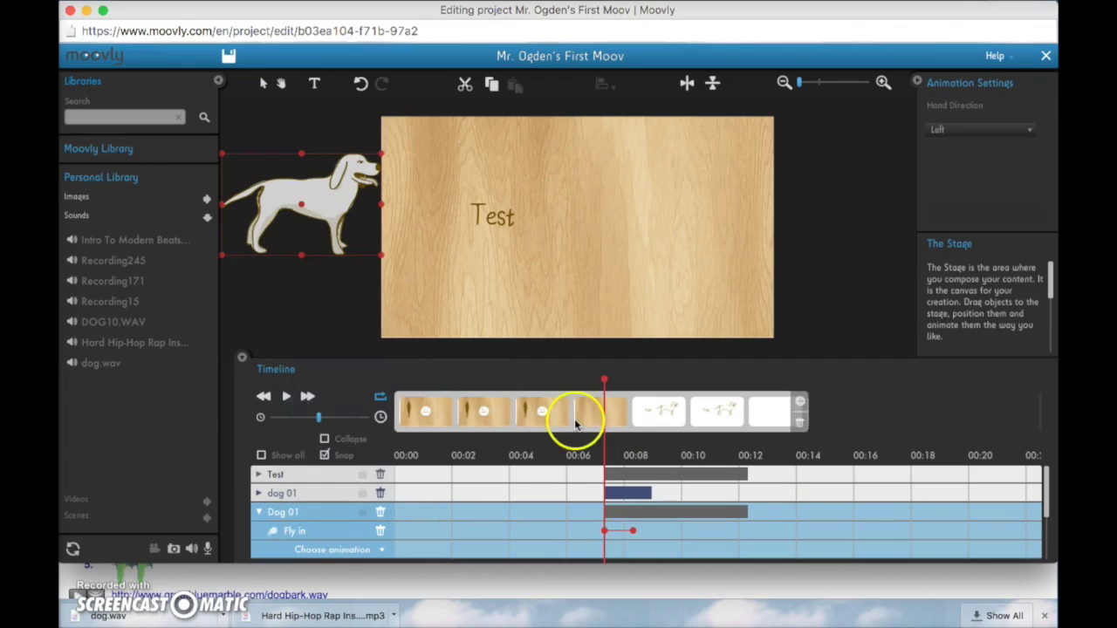
# Preview the dog's fly-in entrance from just before it appears
pyautogui.click(586, 386)
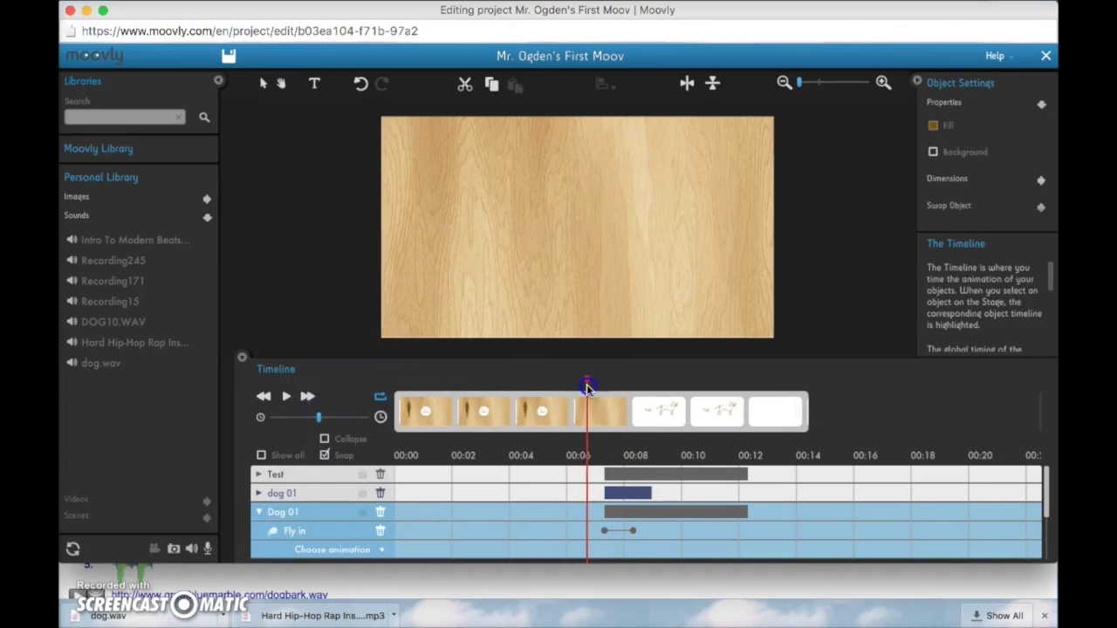
pyautogui.press('space')
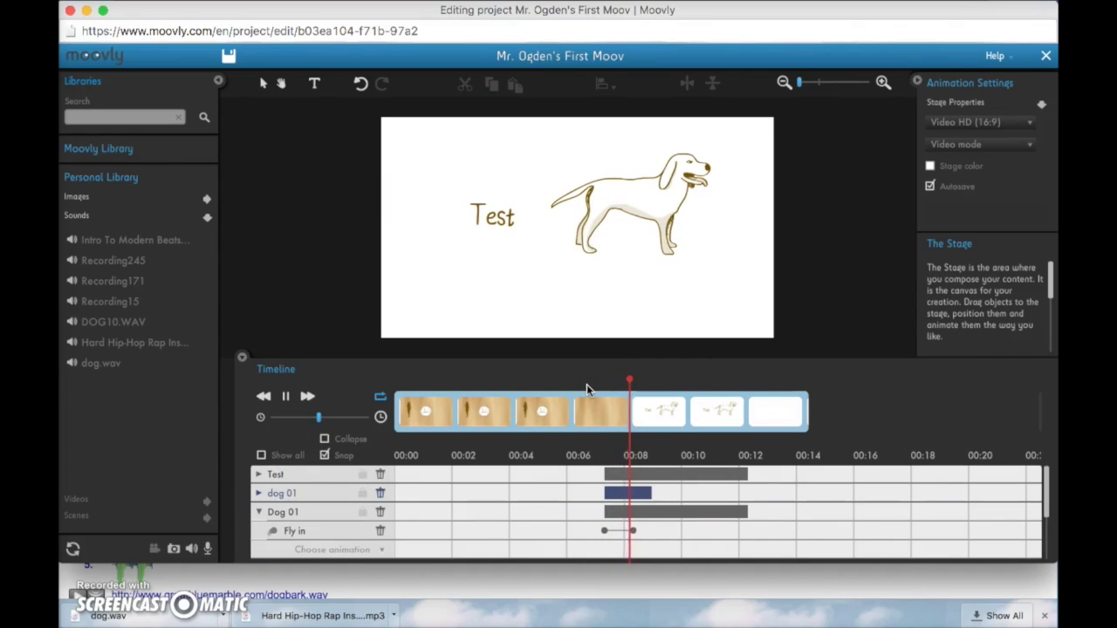
pyautogui.press('space')
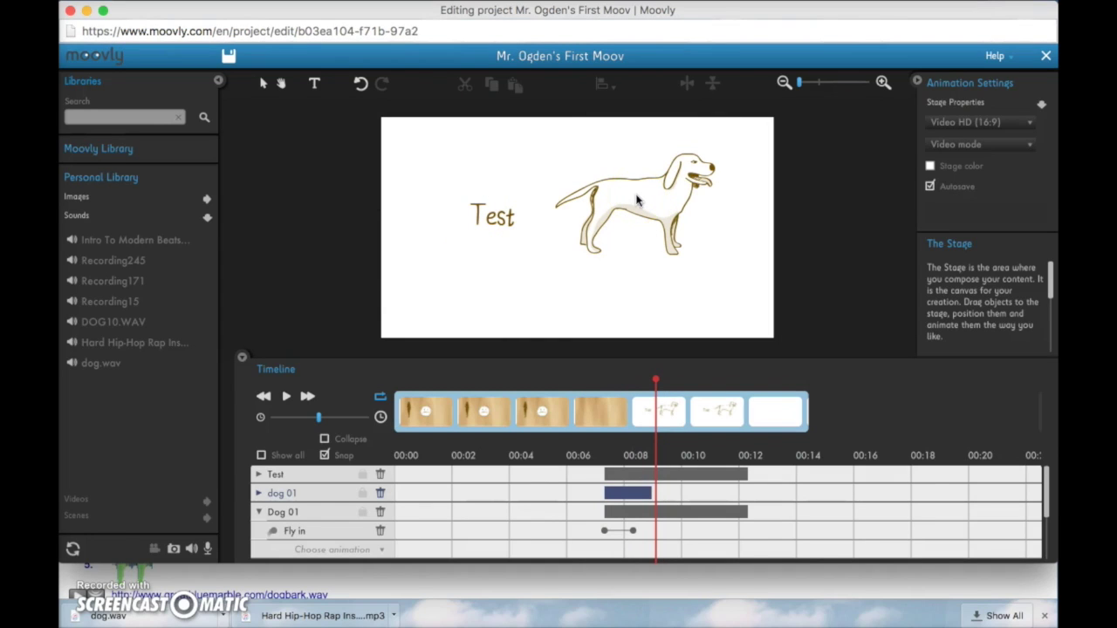
pyautogui.hotkey('ctrl', 'Up')
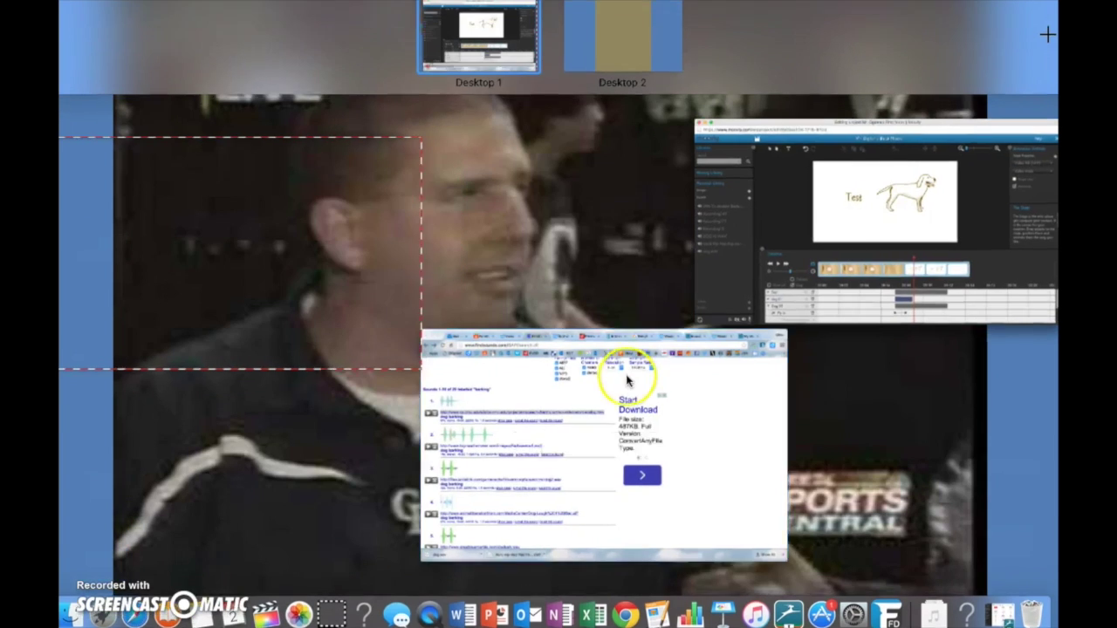
pyautogui.click(653, 349)
pyautogui.click(216, 24)
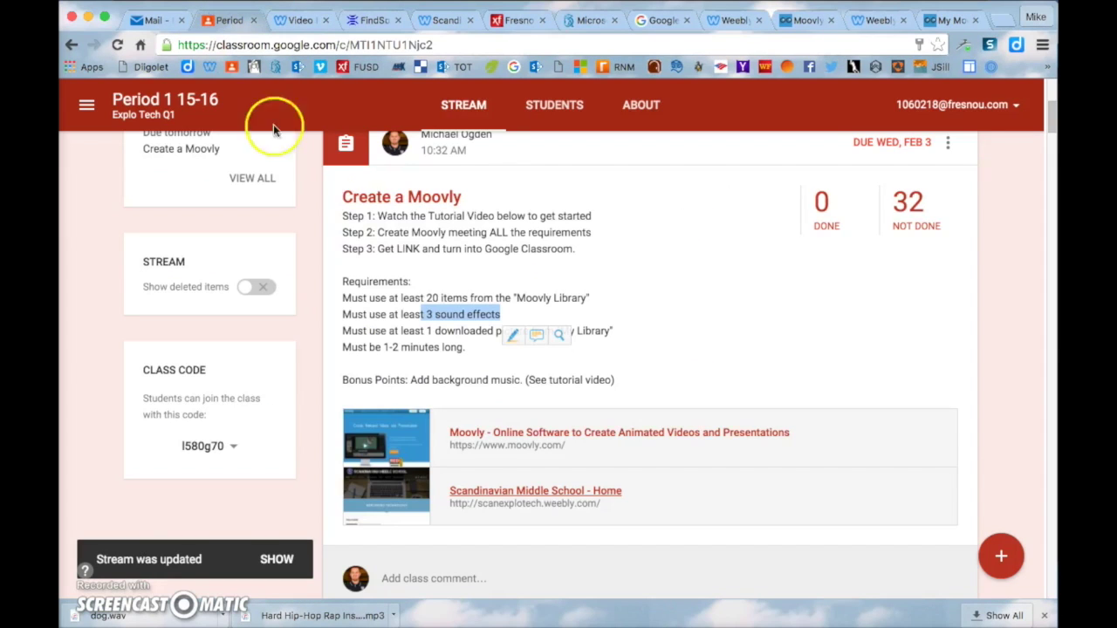
pyautogui.click(444, 309)
pyautogui.moveTo(426, 330); pyautogui.dragTo(553, 324)
pyautogui.click(617, 311)
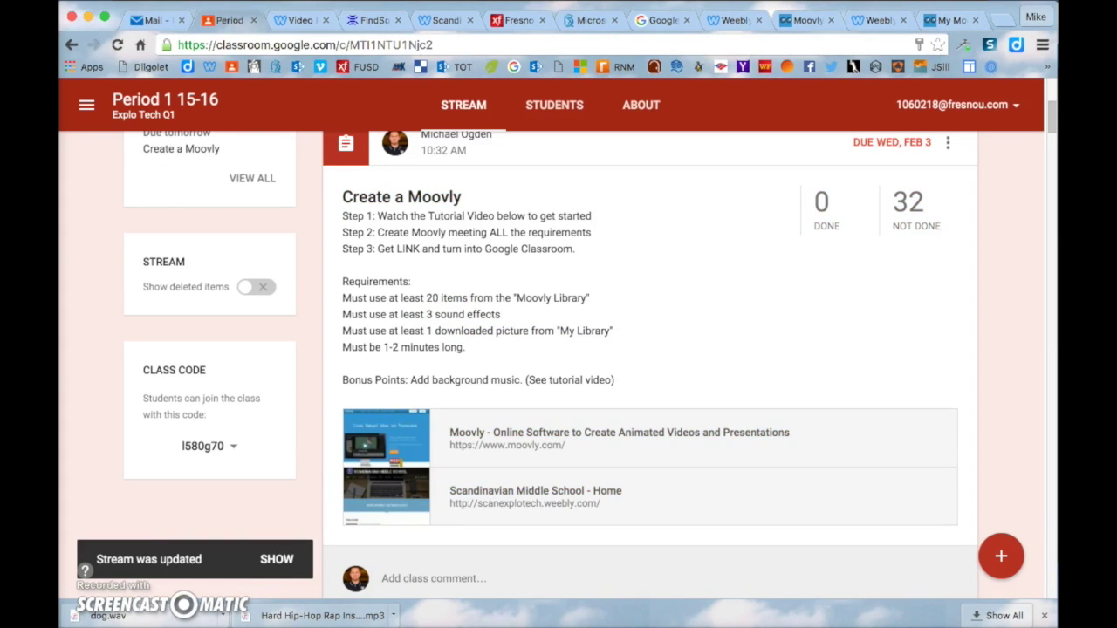
pyautogui.hotkey('ctrl', 'Up')
pyautogui.click(611, 218)
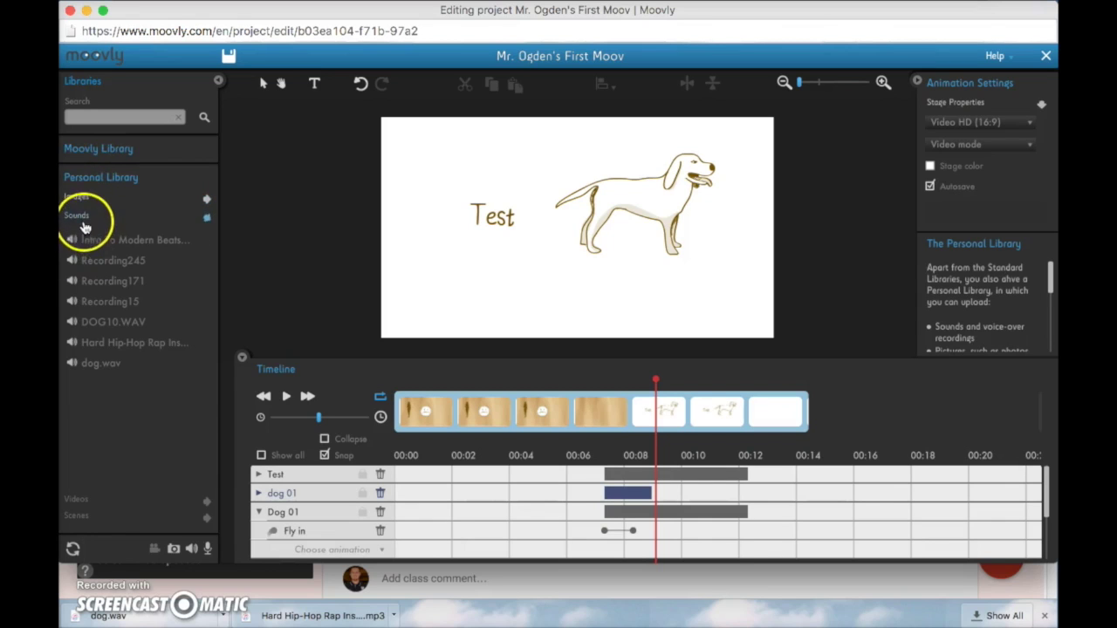
# Double-click the Warriors logo in Personal Library Images, then switch to Google Classroom
pyautogui.click(79, 199)
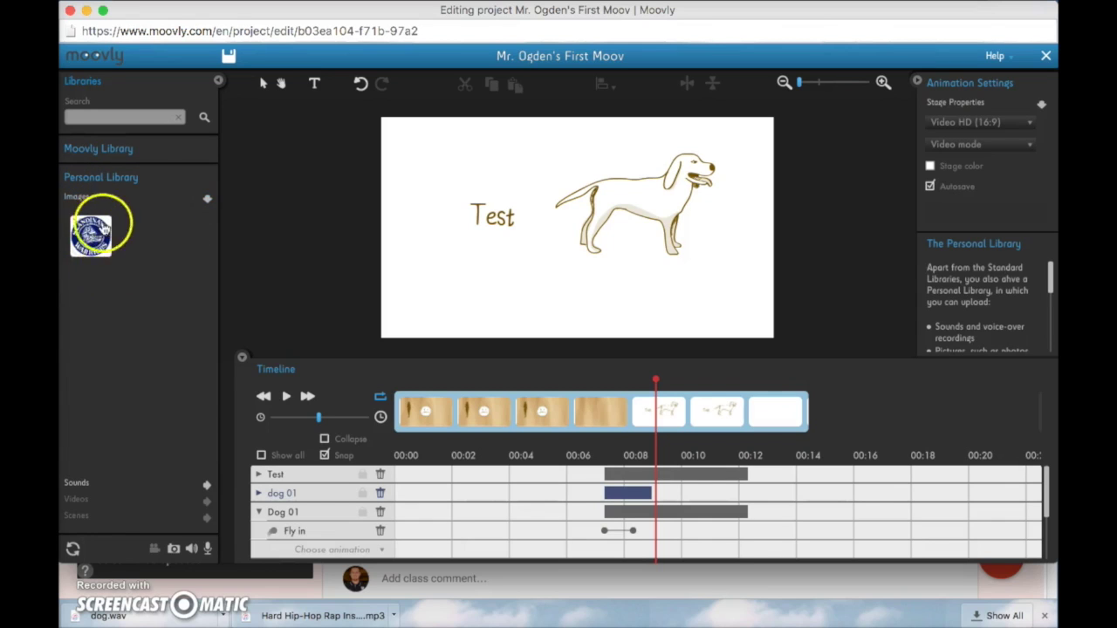
pyautogui.doubleClick(91, 238)
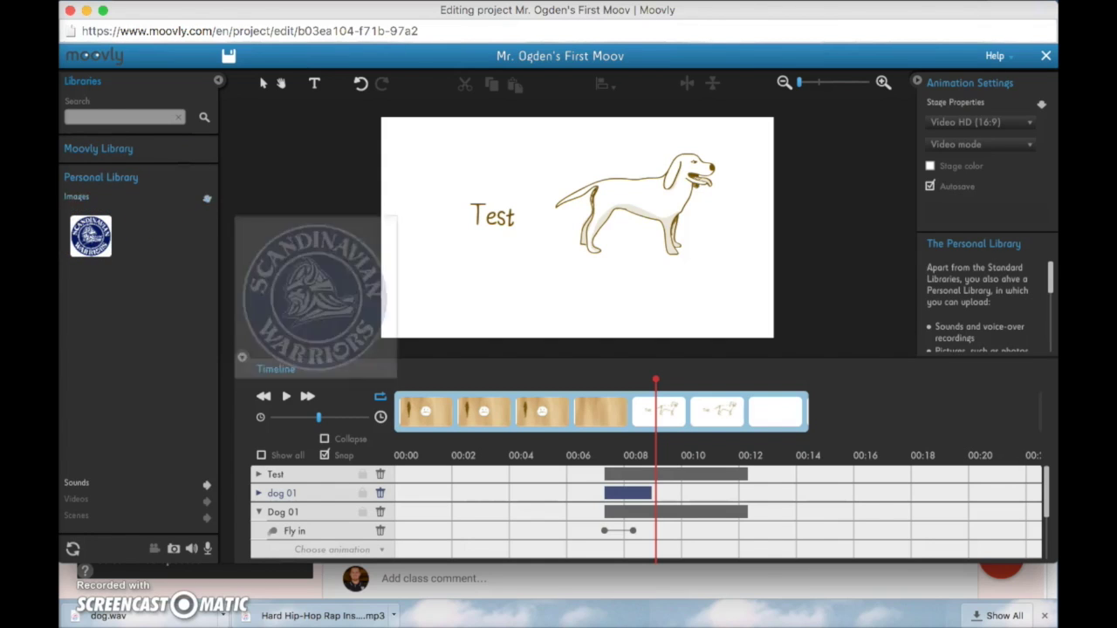
pyautogui.hotkey('ctrl', 'Up')
pyautogui.click(635, 376)
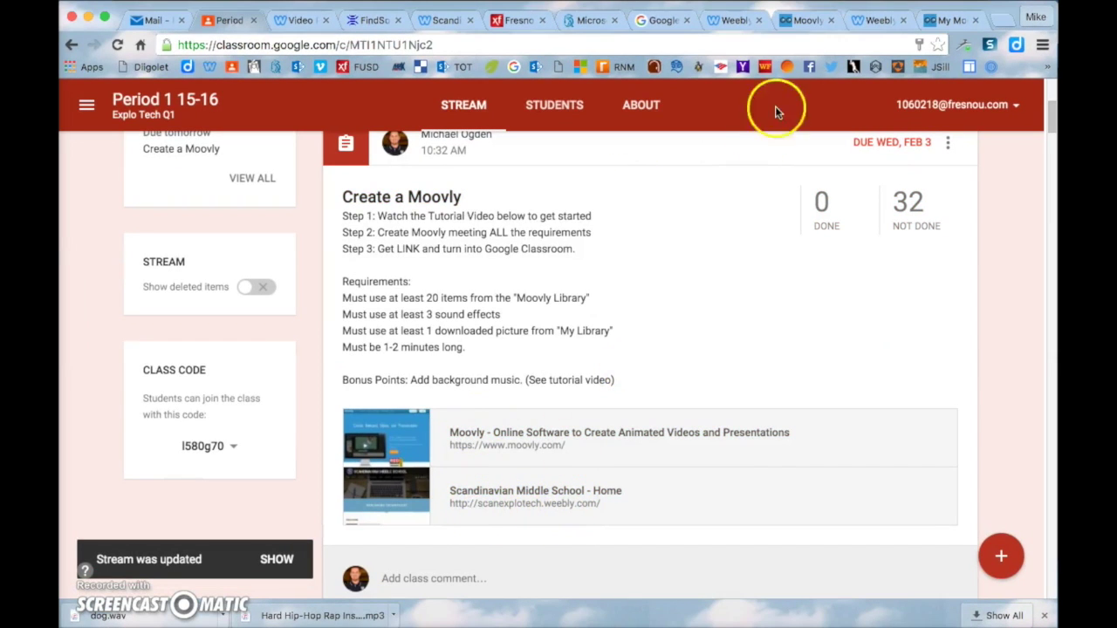
# From the school site's home page, save the Warriors logo image to the Desktop
pyautogui.click(301, 20)
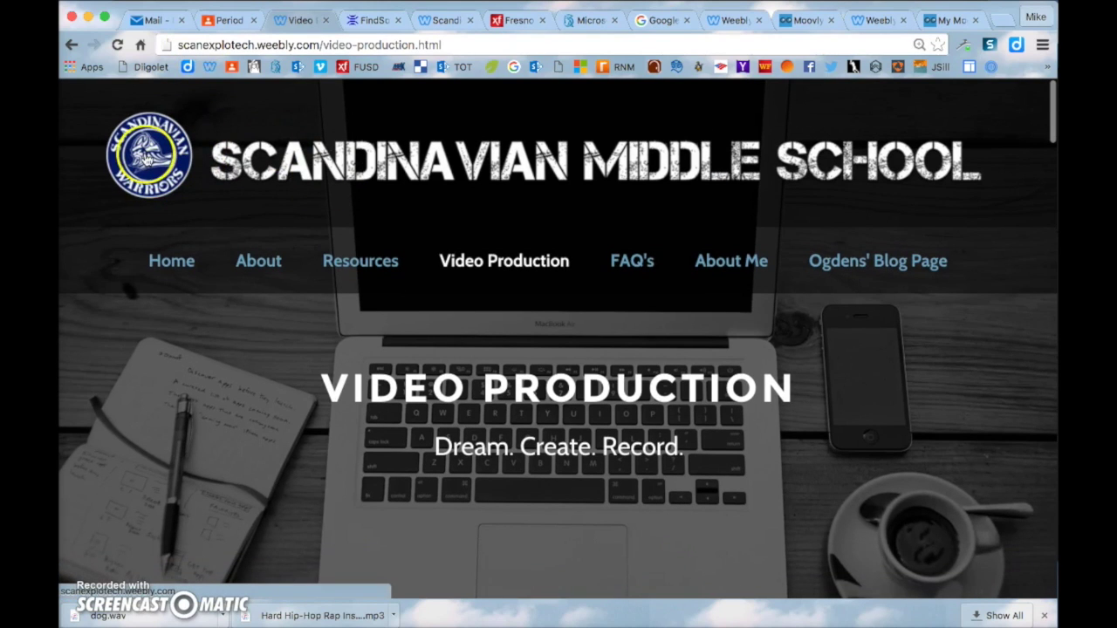
pyautogui.click(150, 162)
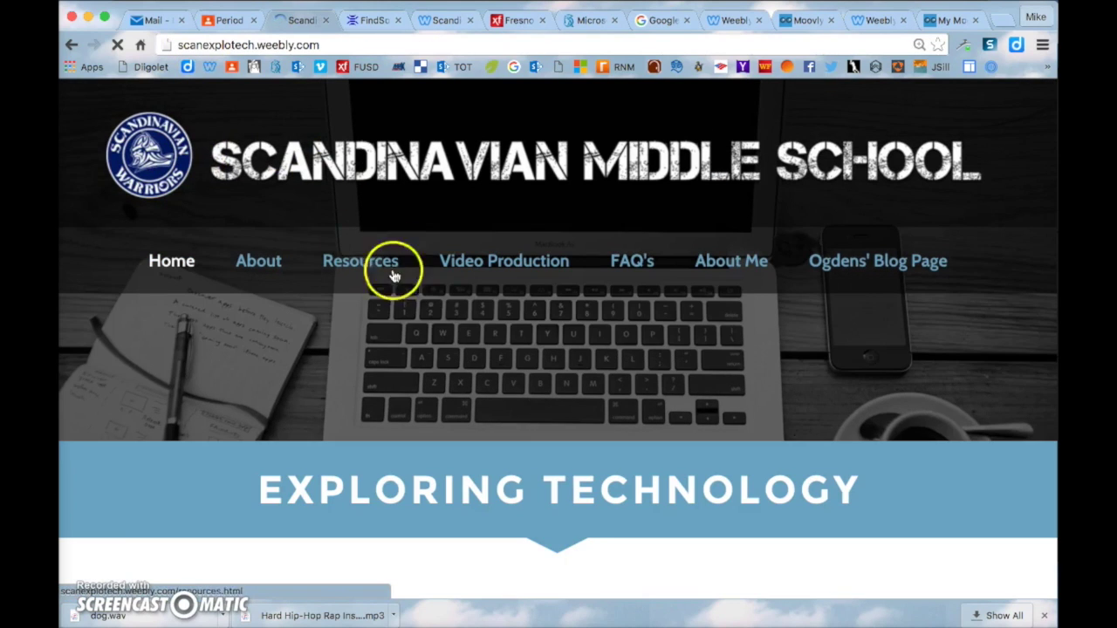
pyautogui.scroll(-2, 401, 306)
pyautogui.scroll(-10, 514, 381)
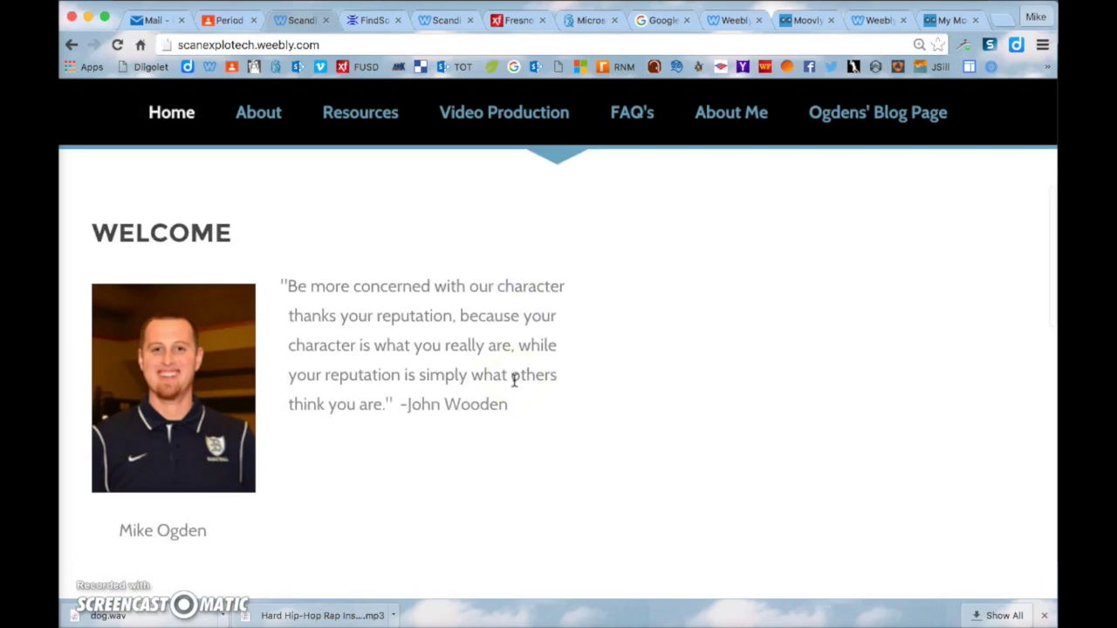
pyautogui.scroll(-8, 515, 381)
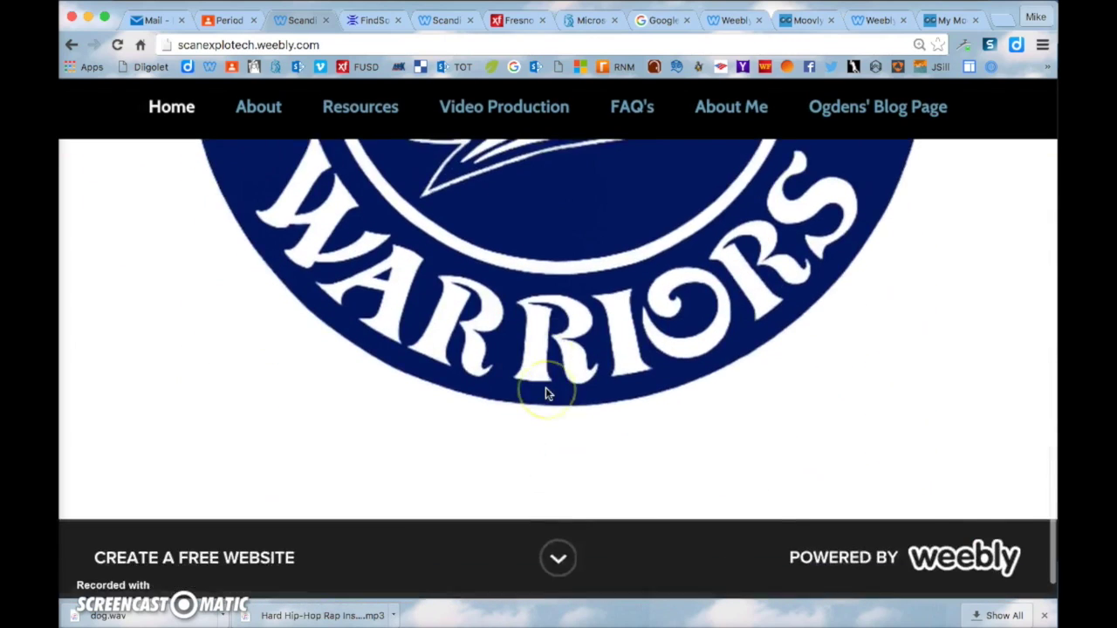
pyautogui.scroll(6, 546, 387)
pyautogui.rightClick(545, 389)
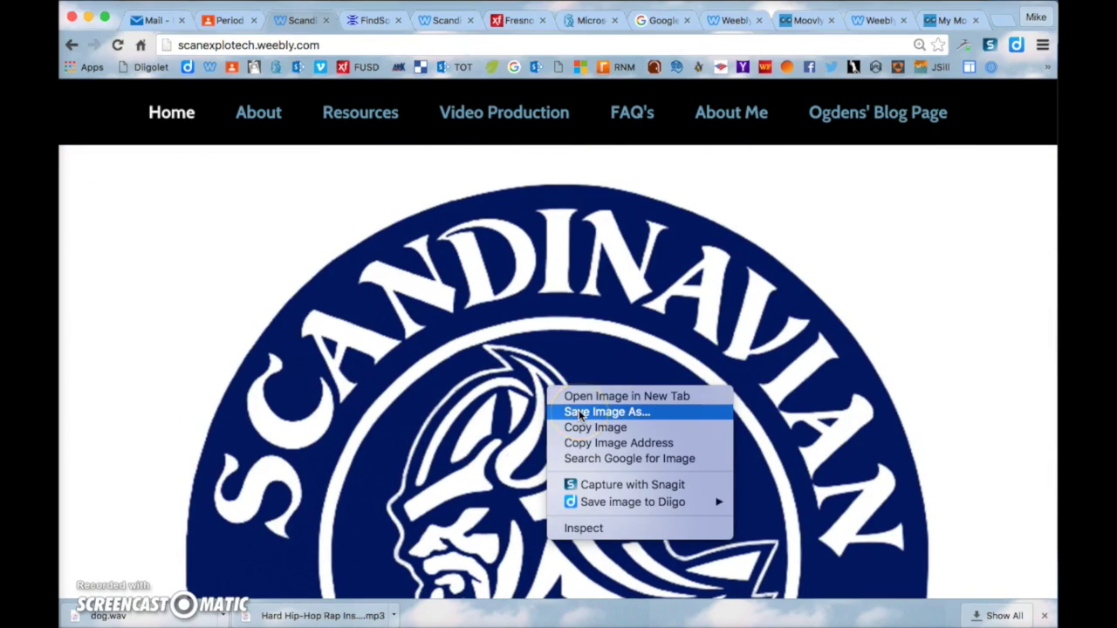
pyautogui.click(579, 413)
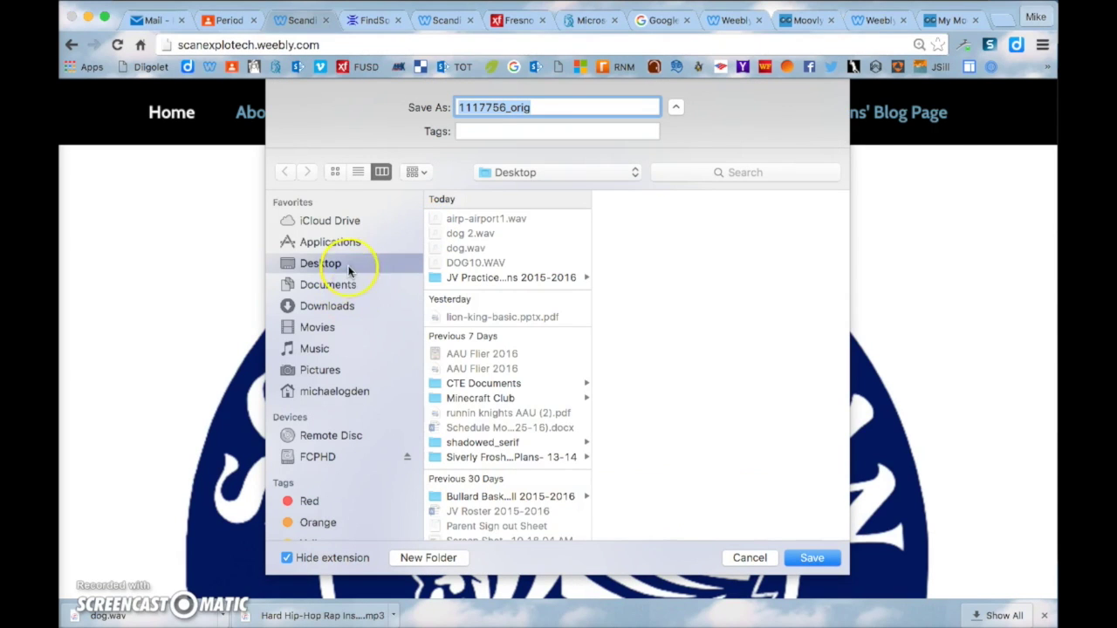
pyautogui.click(820, 558)
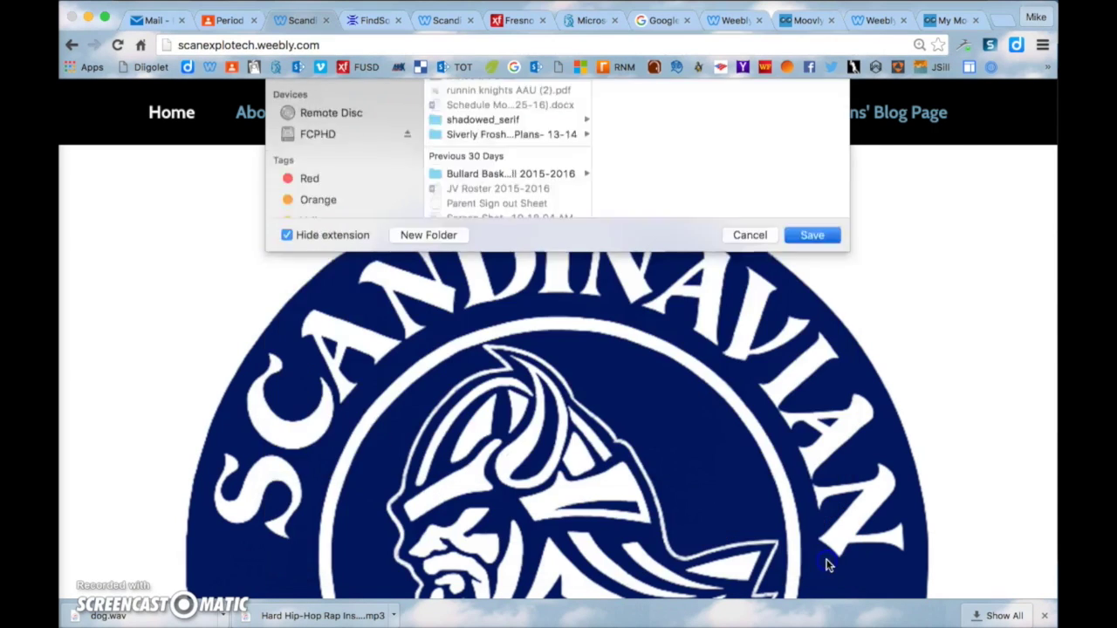
# Upload 1117756_orig.png from the Desktop to Moovly's personal images
pyautogui.moveTo(59, 4)
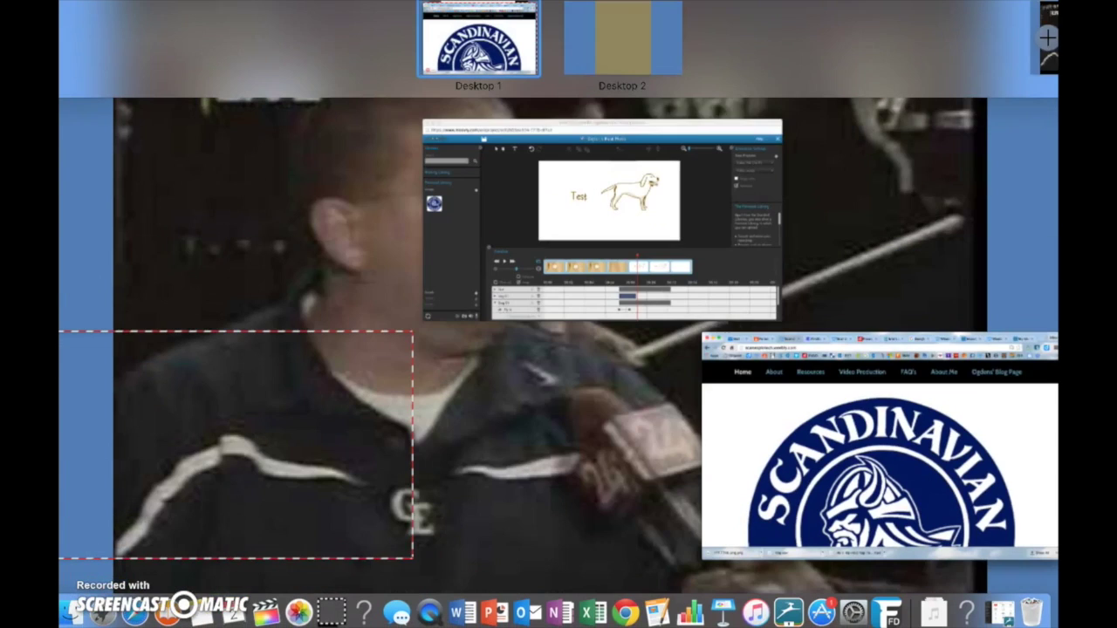
pyautogui.click(566, 232)
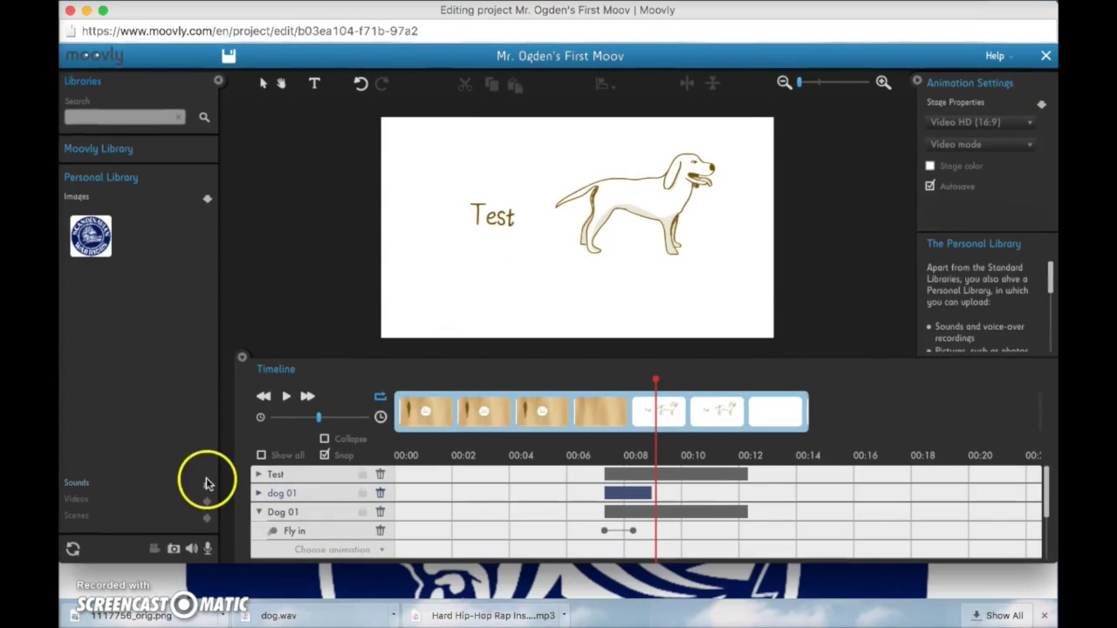
pyautogui.click(174, 549)
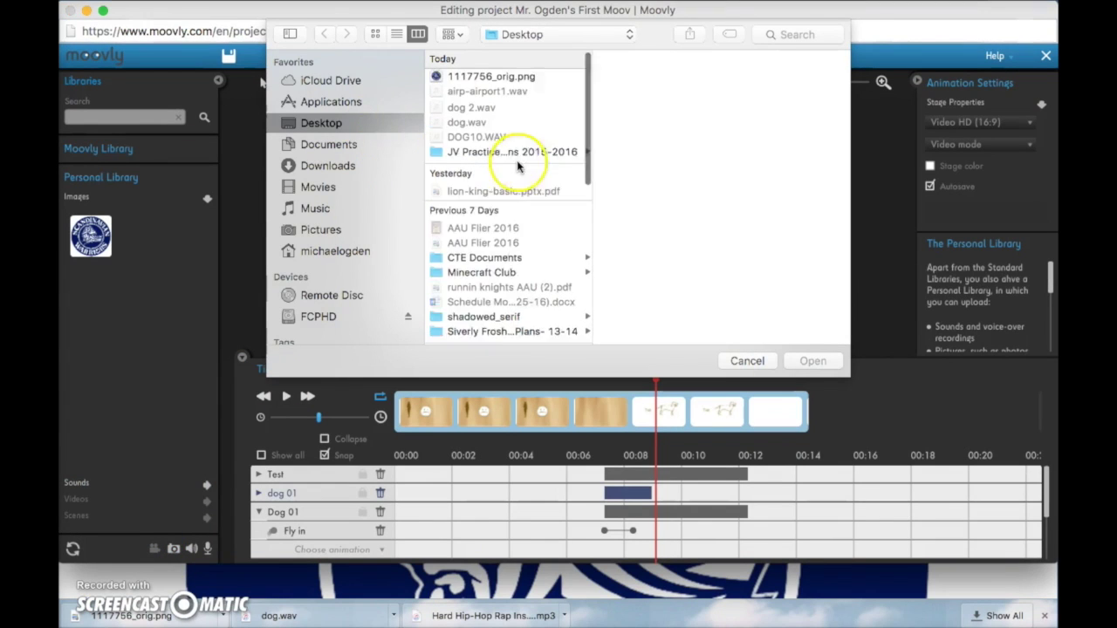
pyautogui.click(497, 77)
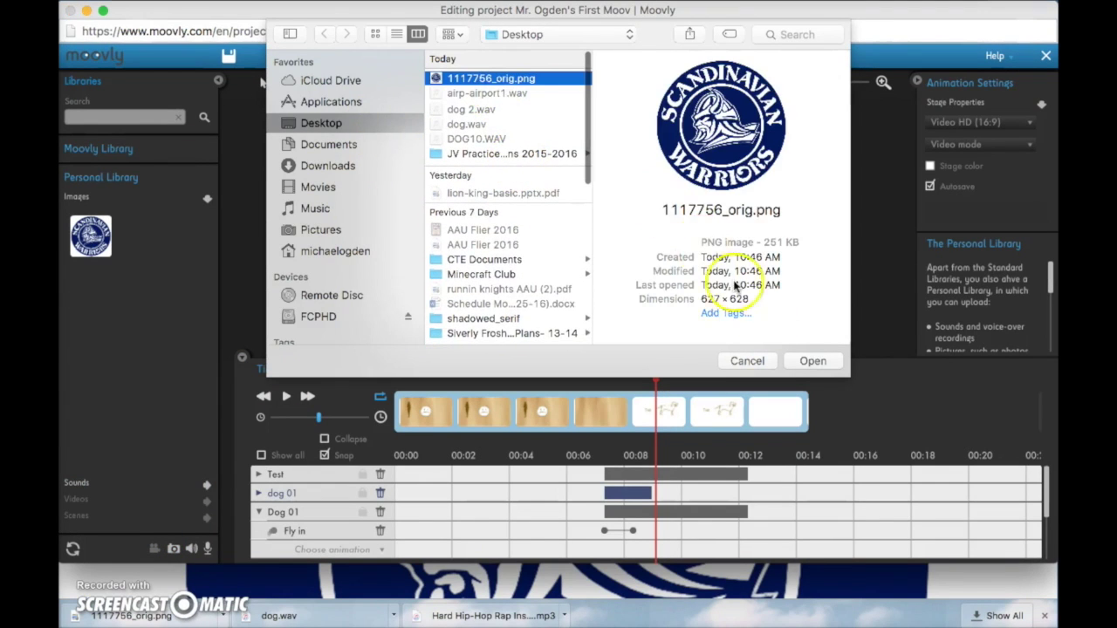
pyautogui.click(807, 360)
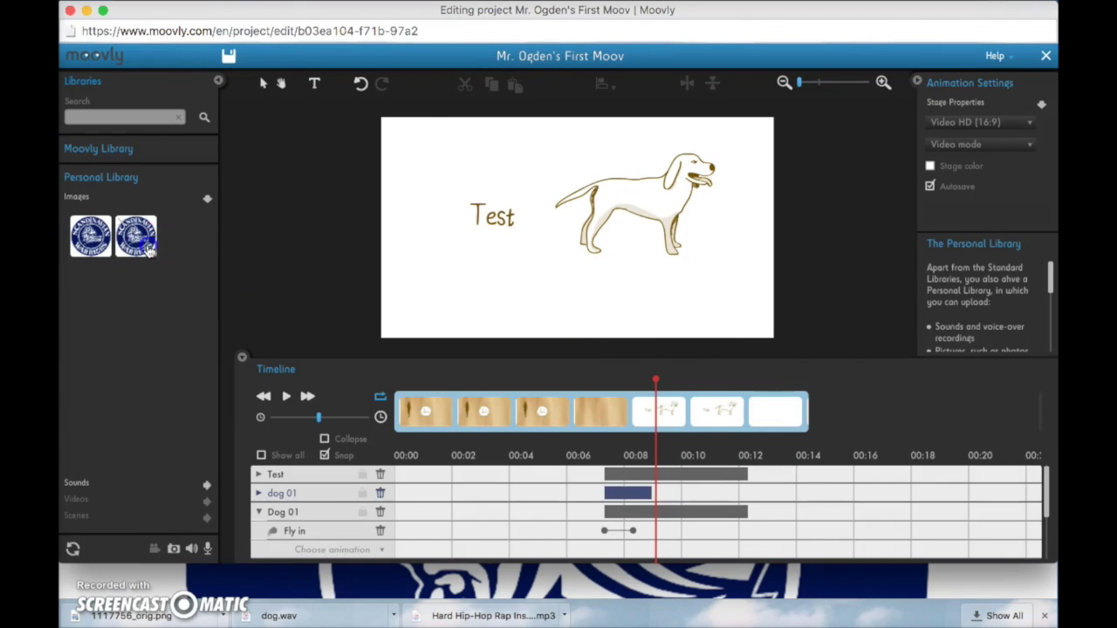
# Place the logo on the stage, shrink it, and move it up beside the dog's head
pyautogui.moveTo(150, 251); pyautogui.dragTo(447, 262)
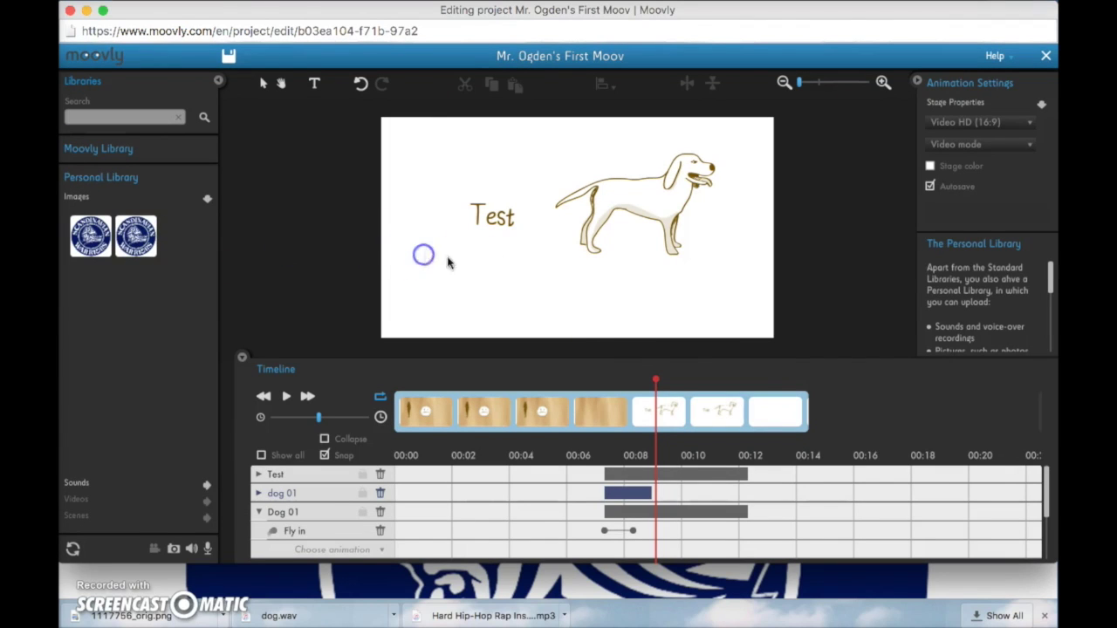
pyautogui.click(130, 237)
pyautogui.moveTo(370, 248); pyautogui.dragTo(482, 246)
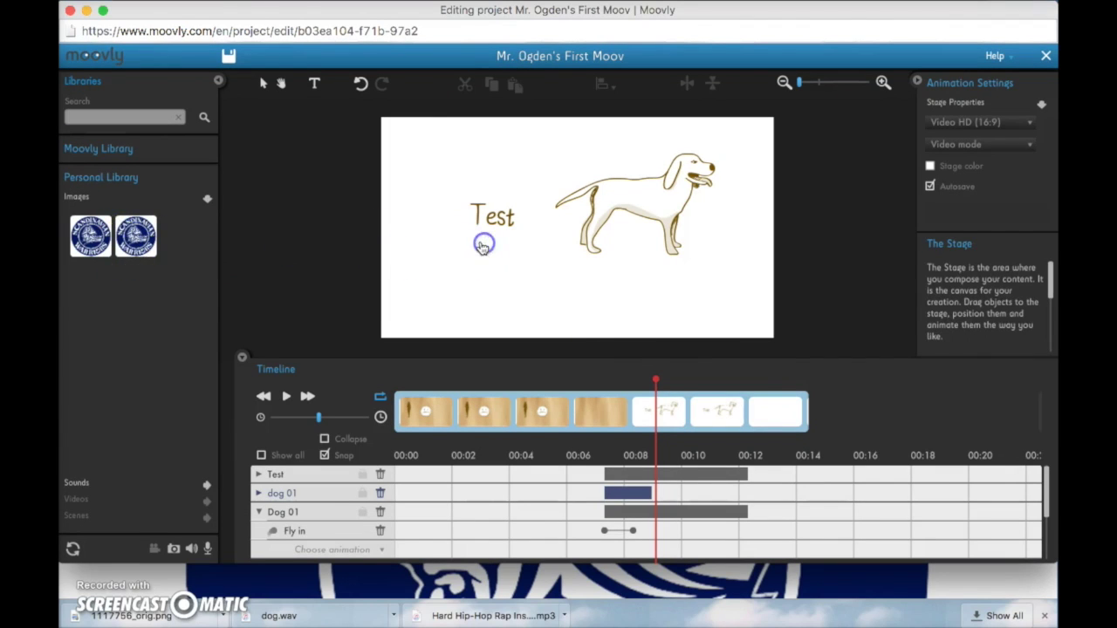
pyautogui.moveTo(573, 152); pyautogui.dragTo(509, 213)
pyautogui.moveTo(479, 263); pyautogui.dragTo(497, 239)
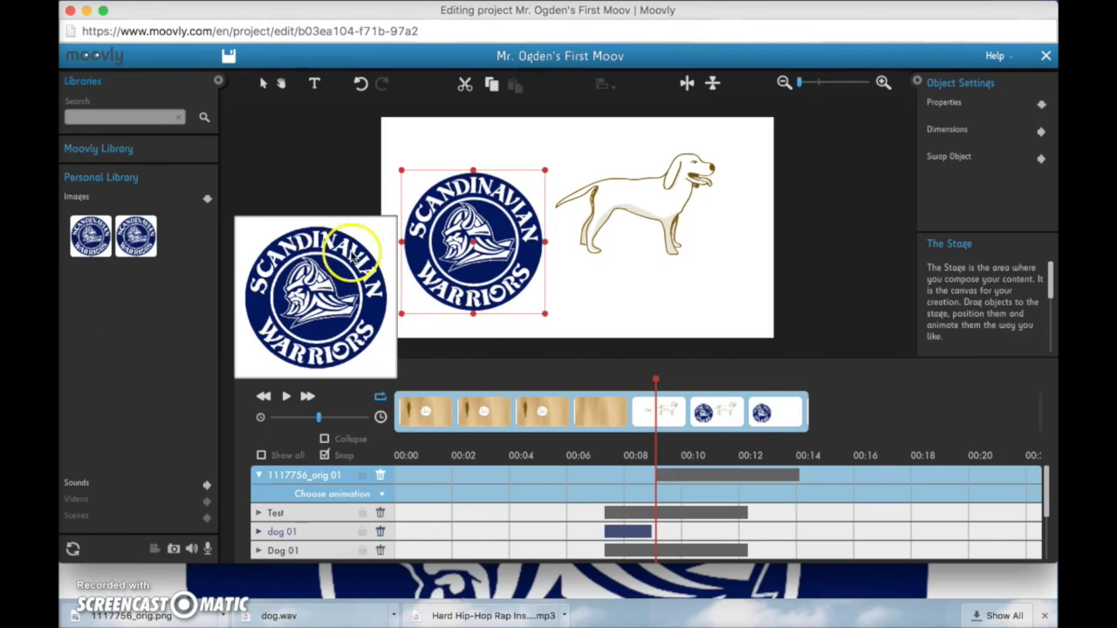
pyautogui.moveTo(400, 169); pyautogui.dragTo(421, 190)
pyautogui.moveTo(469, 223); pyautogui.dragTo(502, 157)
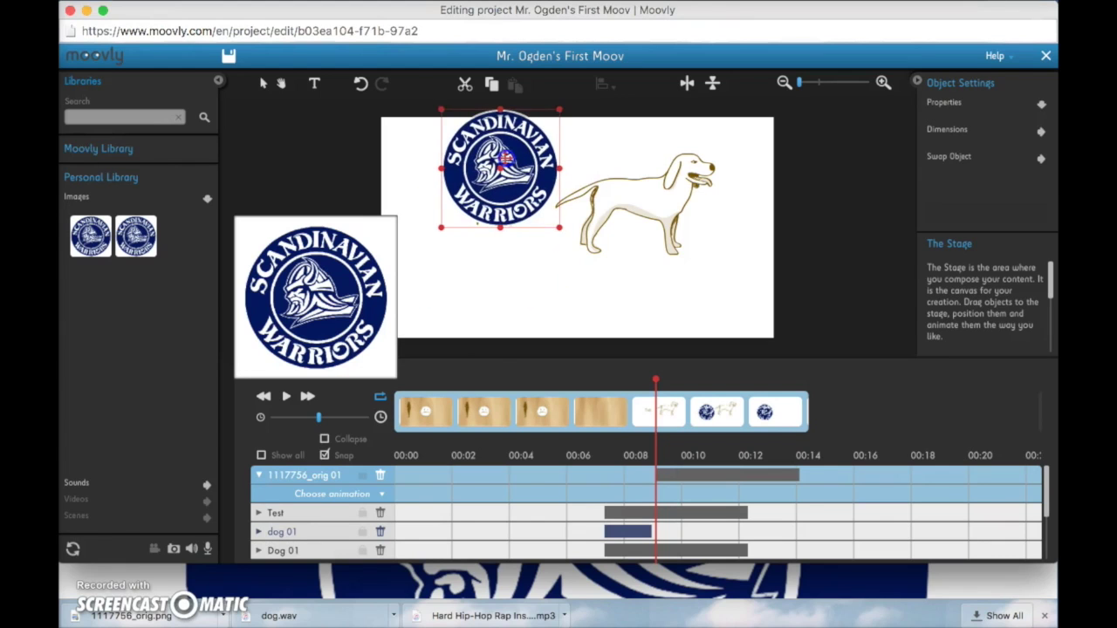
# Open the Create a Moovly assignment in Chrome and highlight the 20 Moovly Library items requirement
pyautogui.hotkey('ctrl', 'Up')
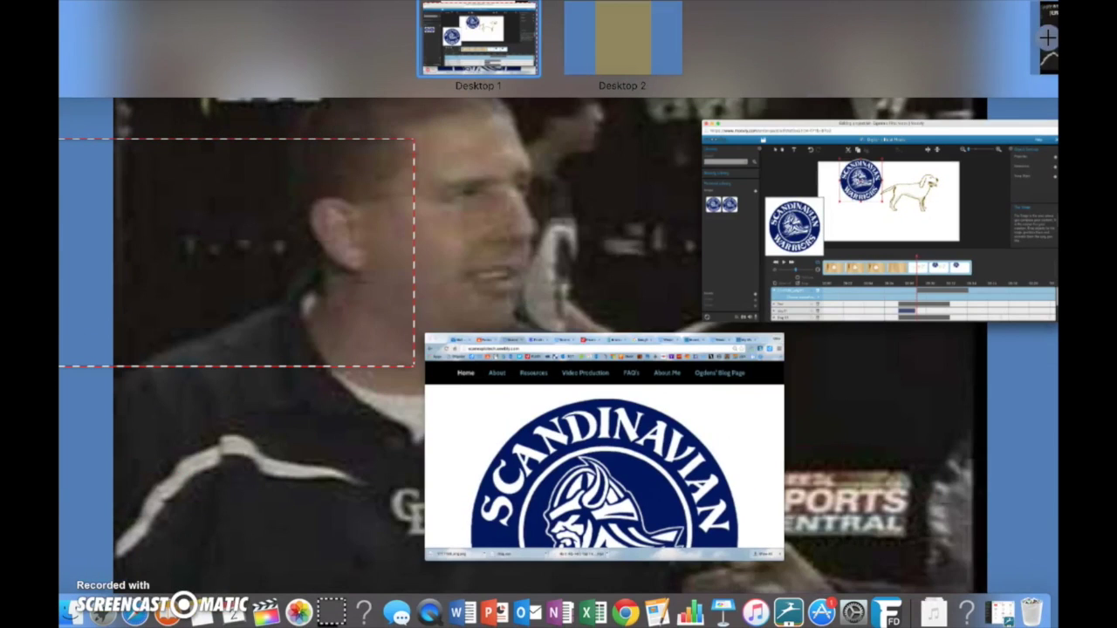
pyautogui.click(581, 375)
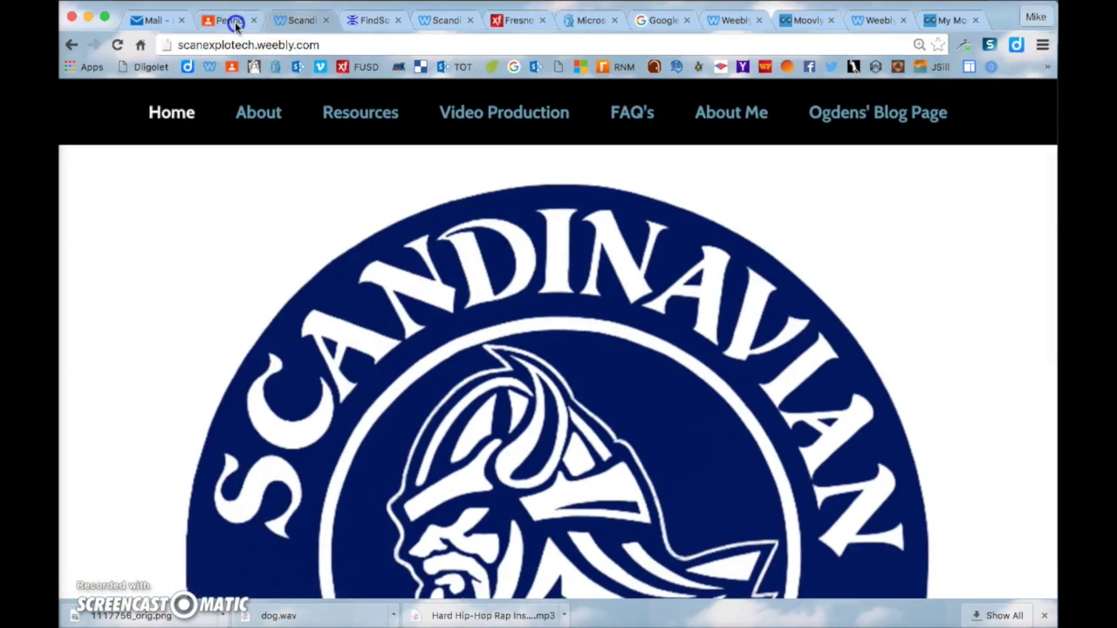
pyautogui.click(231, 18)
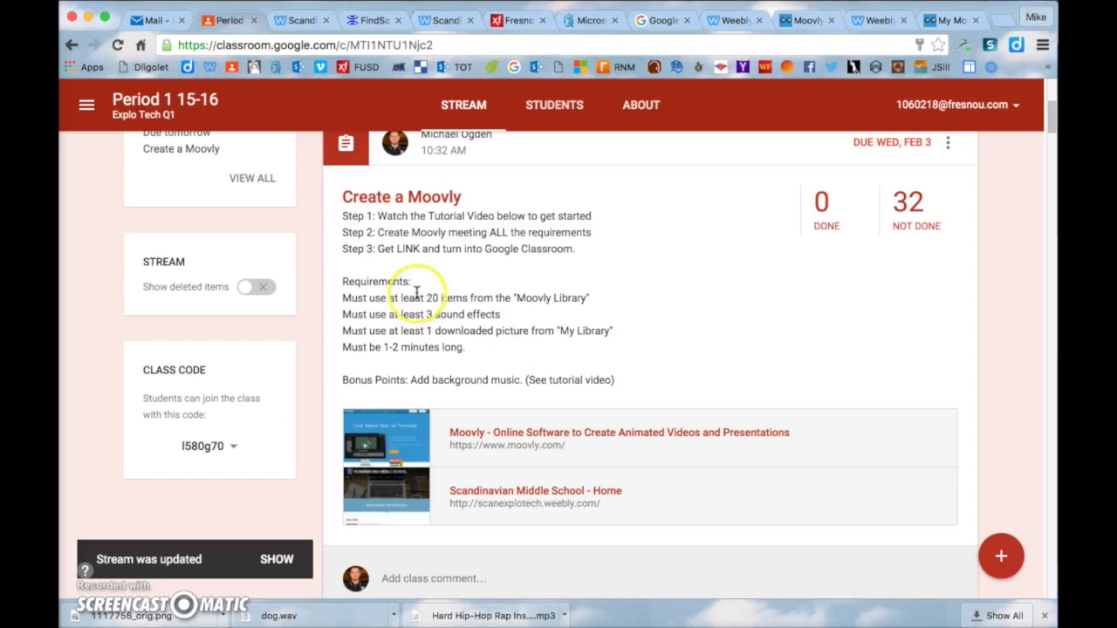
pyautogui.moveTo(426, 298); pyautogui.dragTo(590, 298)
pyautogui.click(534, 260)
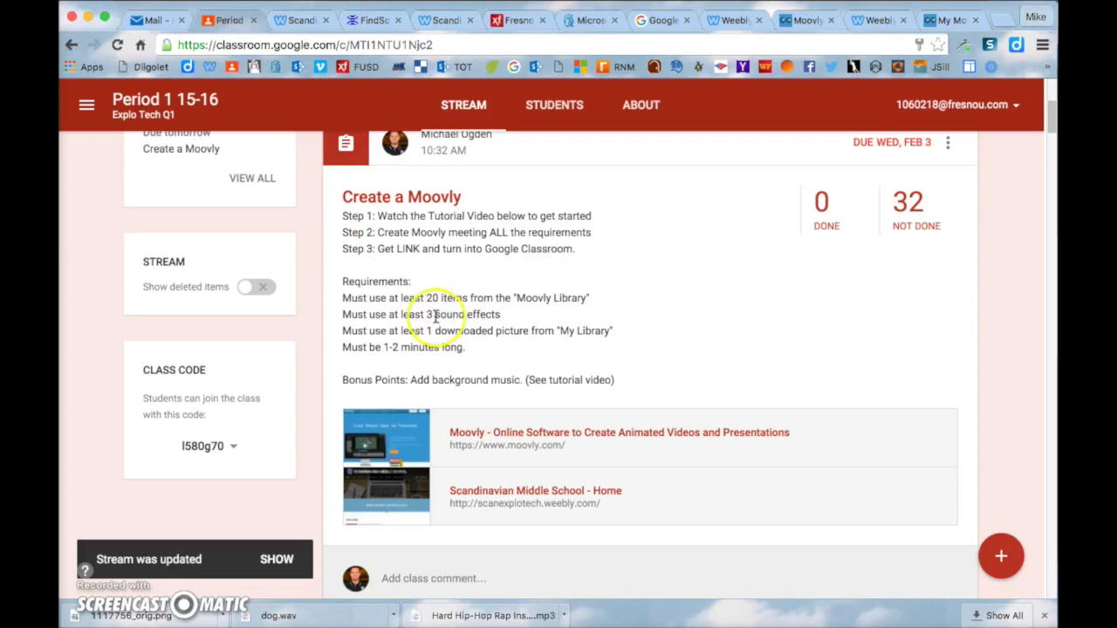
# Highlight the 3 sound effects, downloaded picture, 1-2 minute and bonus music requirements, then go to Moovly home
pyautogui.moveTo(426, 314); pyautogui.dragTo(500, 315)
pyautogui.moveTo(426, 332); pyautogui.dragTo(508, 333)
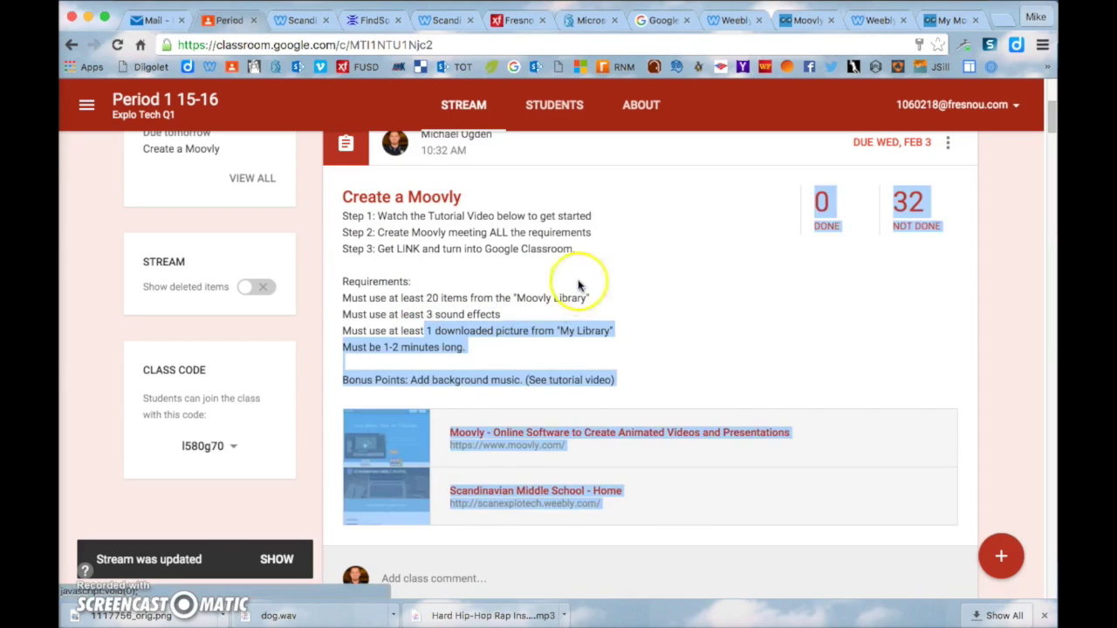
pyautogui.click(578, 285)
pyautogui.moveTo(481, 351); pyautogui.dragTo(368, 347)
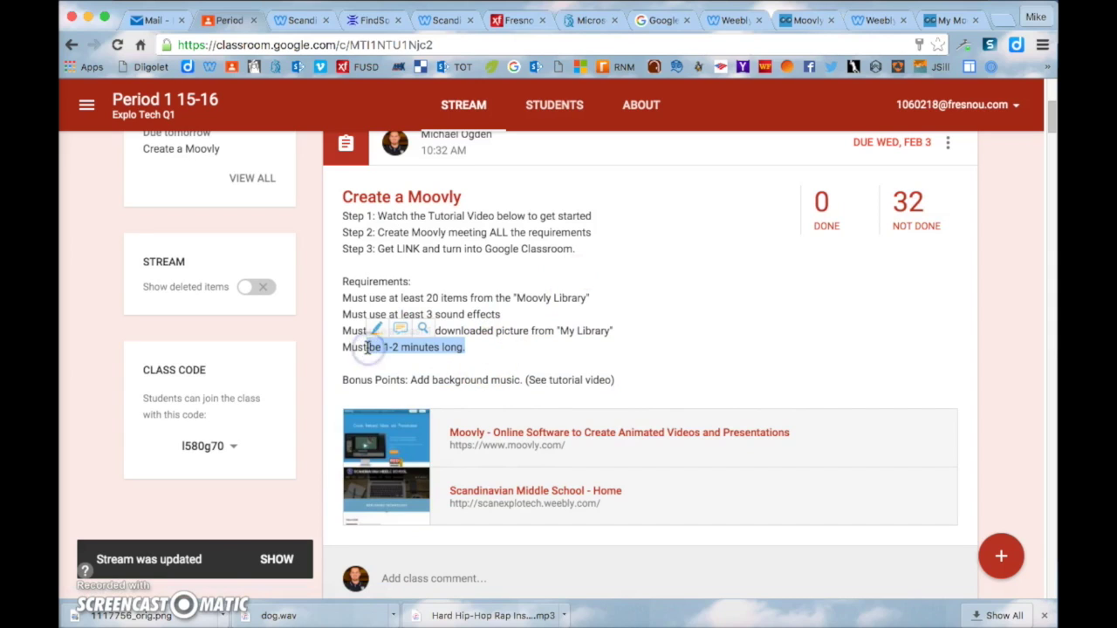
pyautogui.click(501, 342)
pyautogui.moveTo(343, 379); pyautogui.dragTo(589, 381)
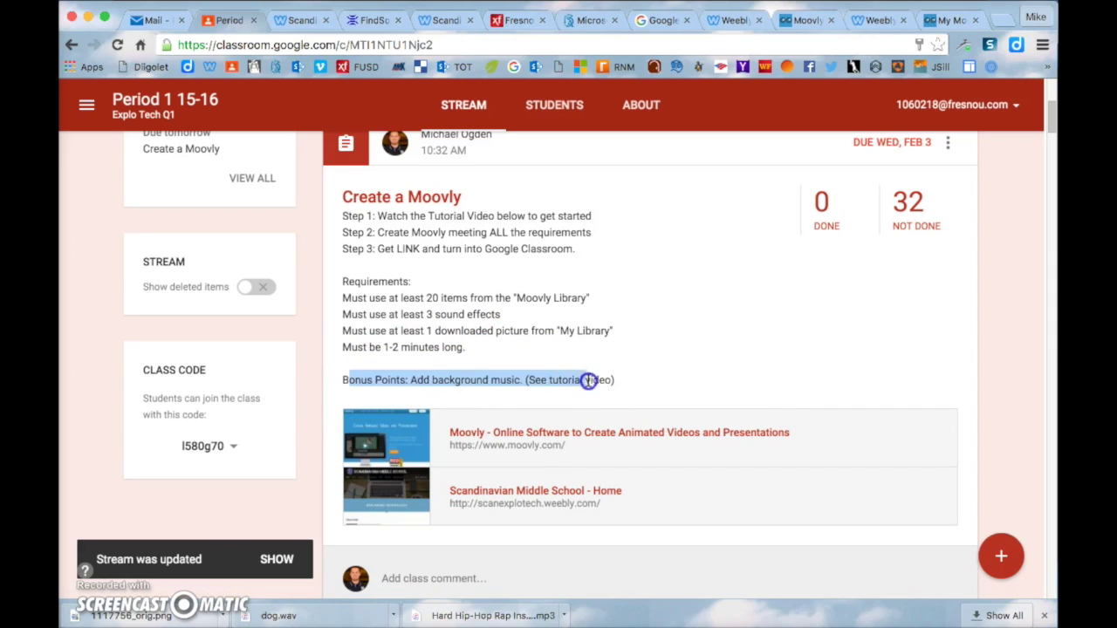
pyautogui.click(598, 342)
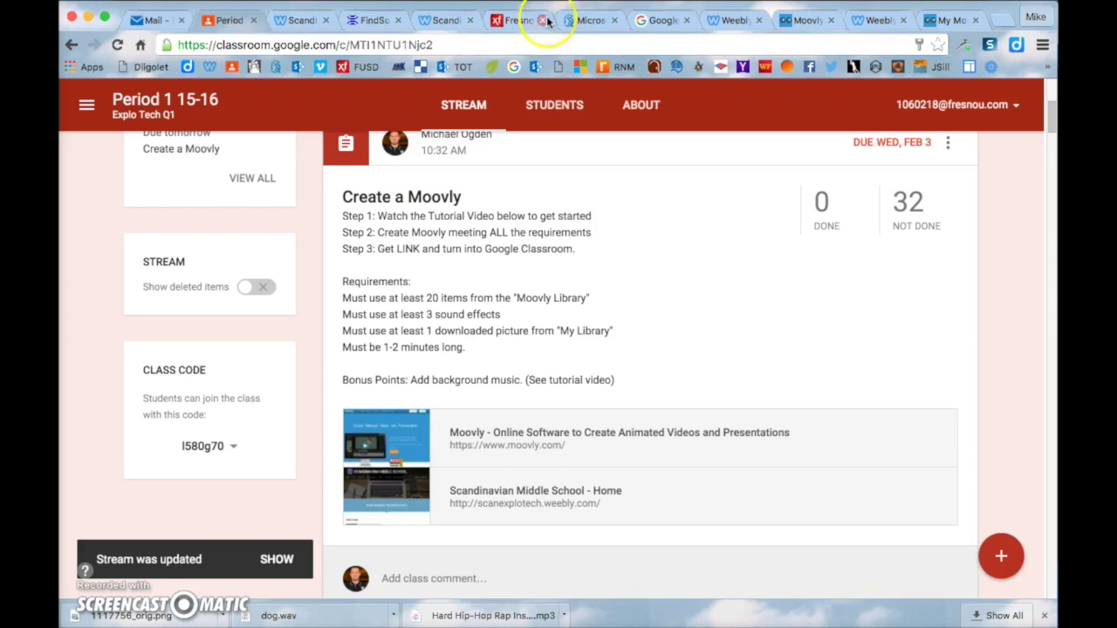
pyautogui.click(954, 19)
# Go to youtube.com and search for 'hip hop beat'
pyautogui.click(835, 46)
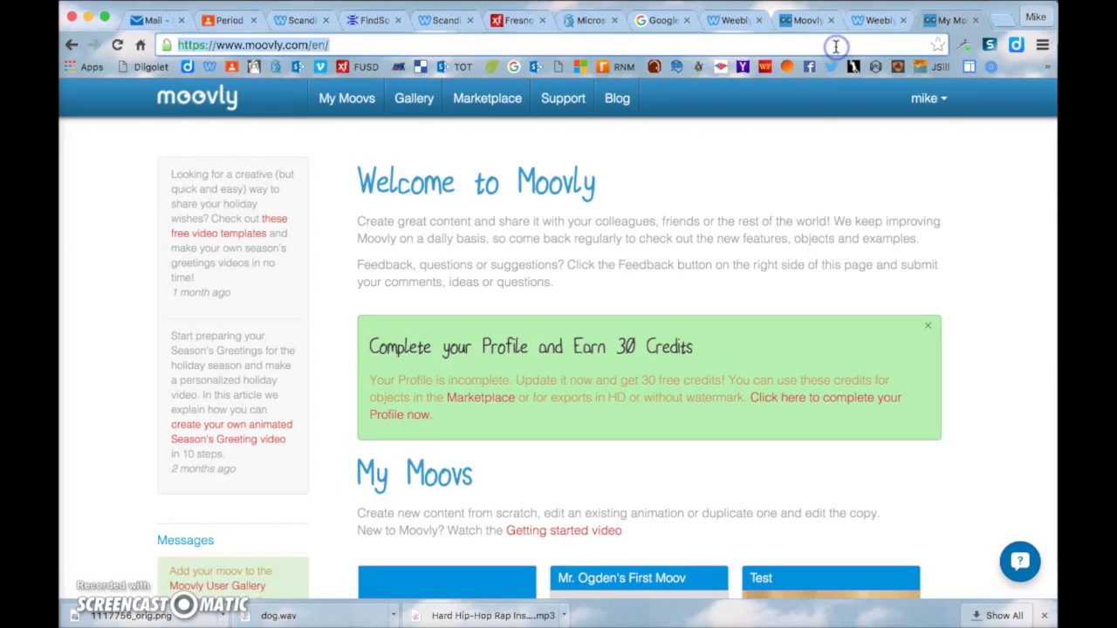
pyautogui.write('youtube.com')
pyautogui.press('Return')
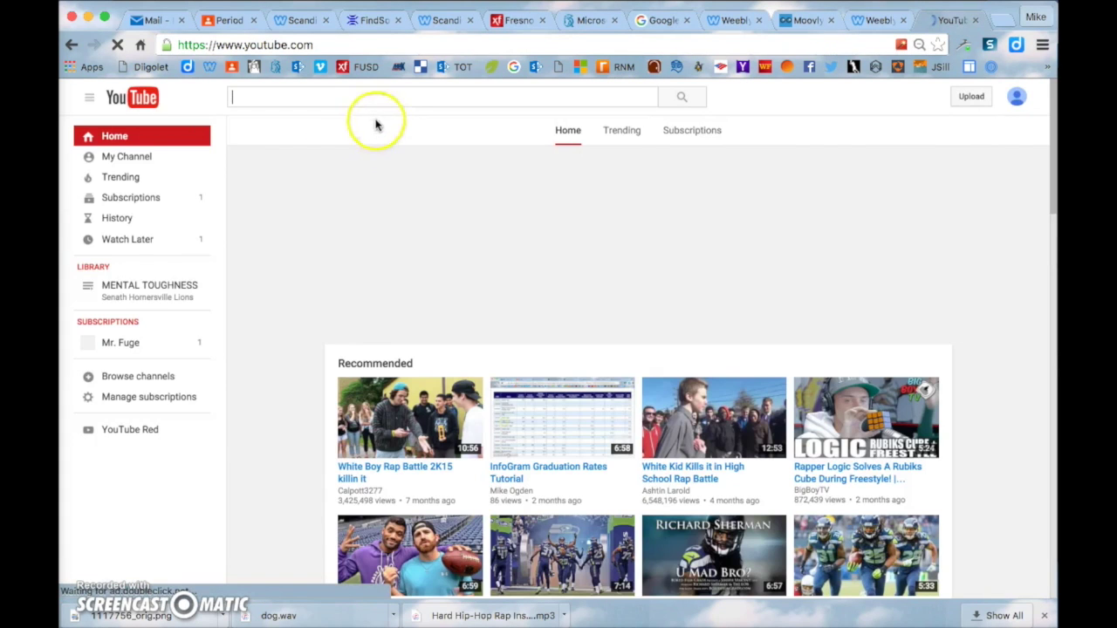
pyautogui.click(372, 99)
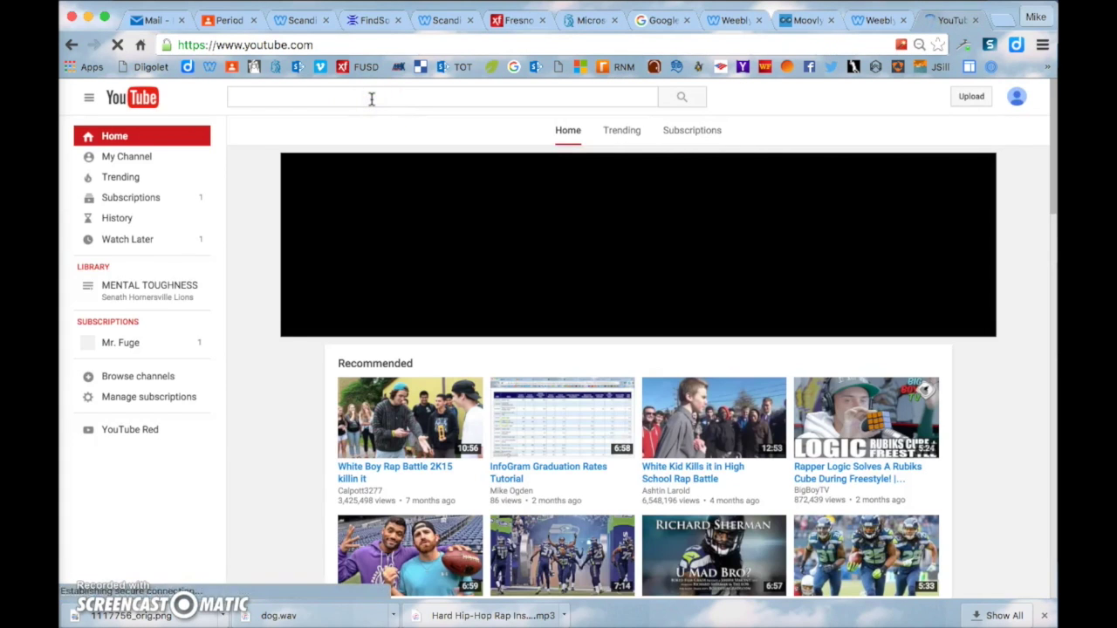
pyautogui.write('hip')
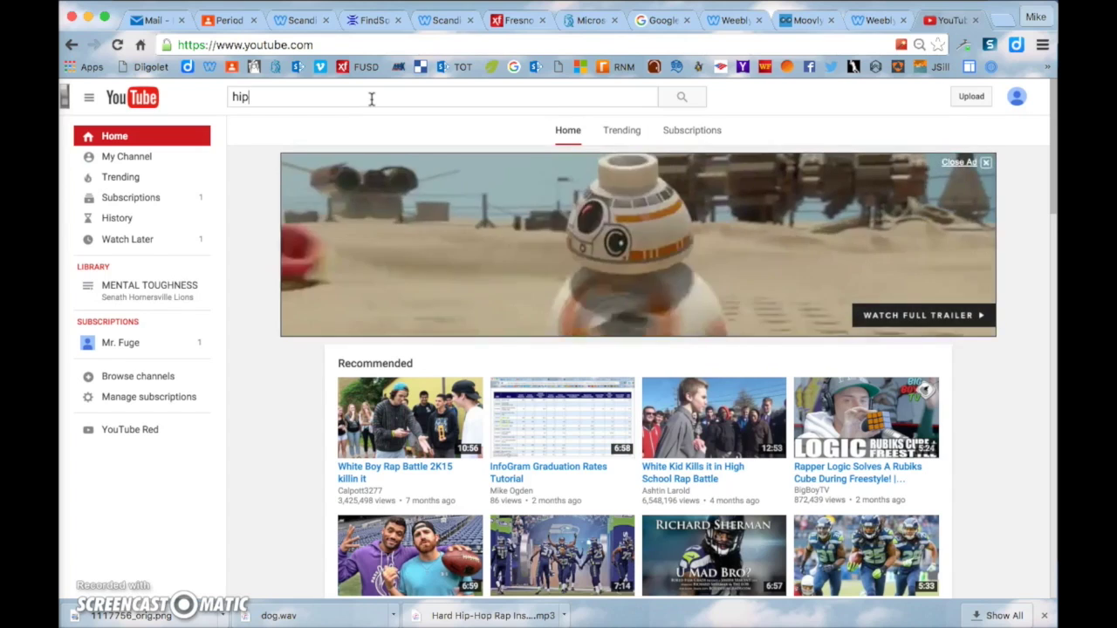
pyautogui.write(' hop beat')
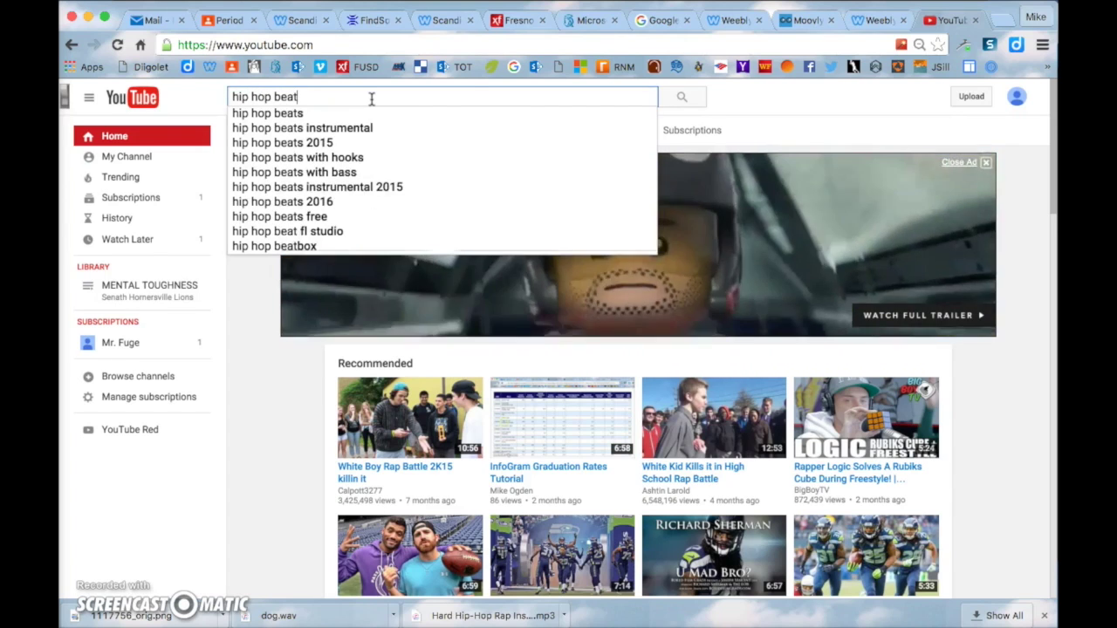
pyautogui.press('Return')
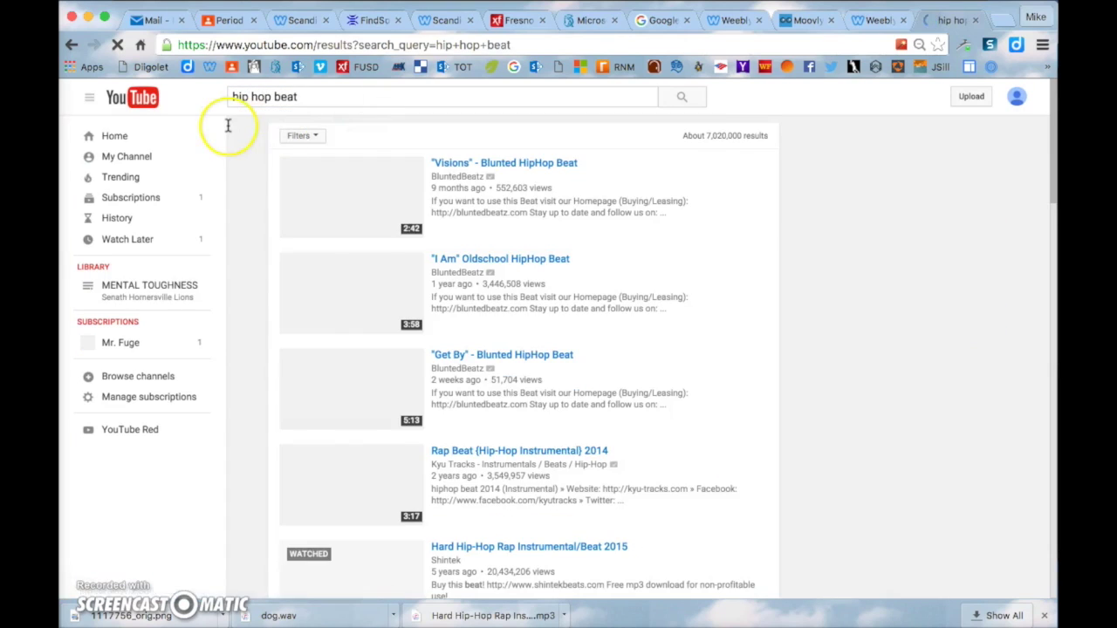
# Open the "I Am" Oldschool HipHop Beat video, pause it, and select its URL
pyautogui.click(349, 324)
pyautogui.press('XF86AudioRaiseVolume')
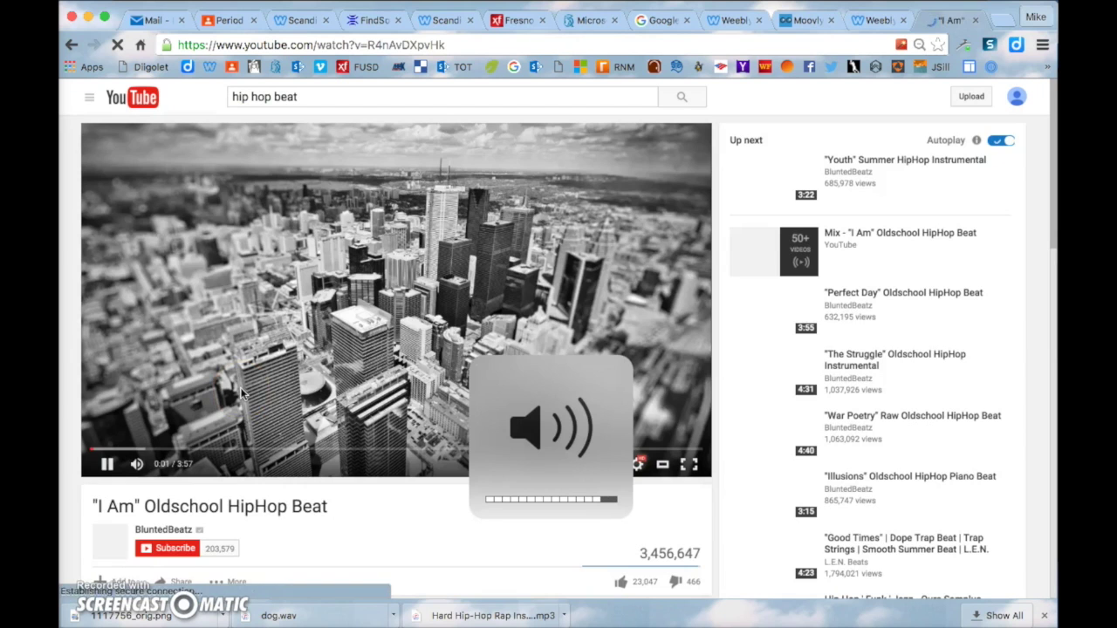
pyautogui.click(106, 465)
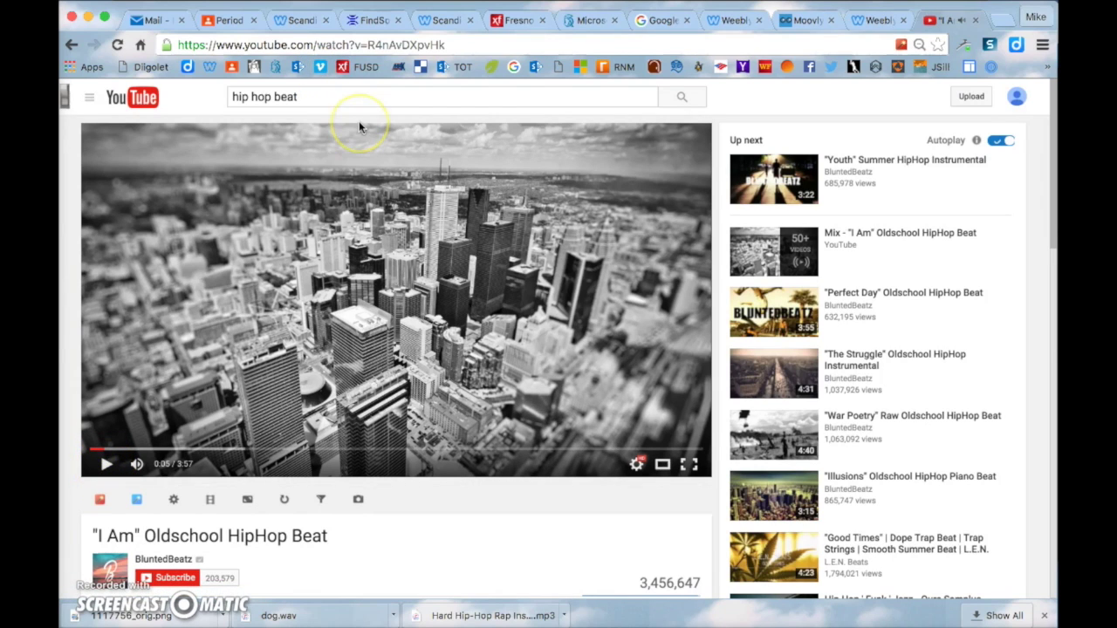
pyautogui.click(477, 44)
pyautogui.press('super+c')
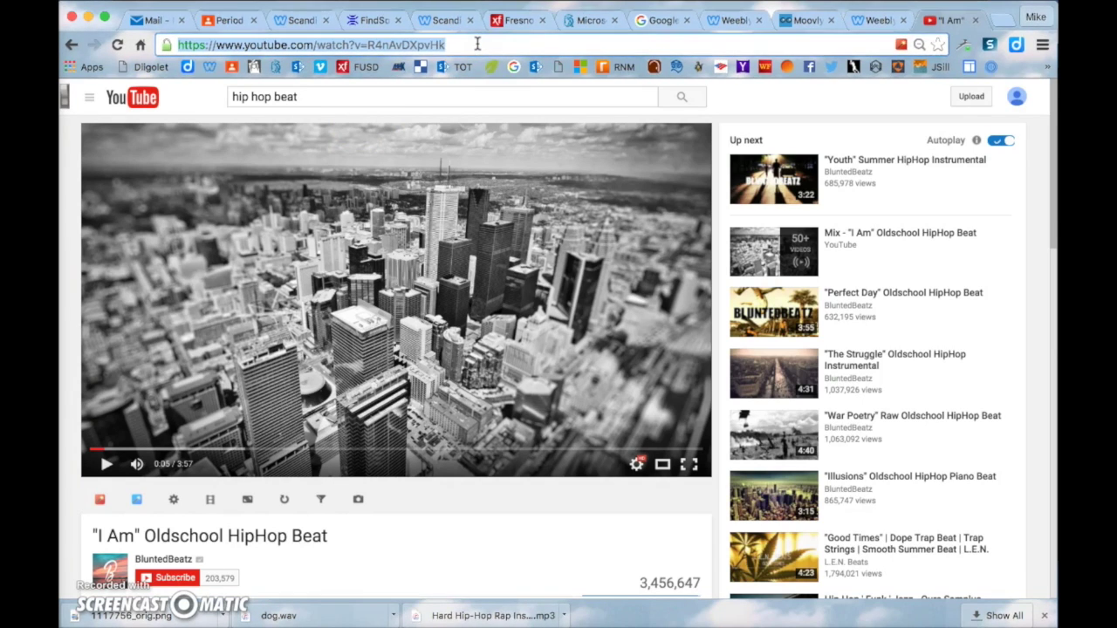
# In a new tab, search 'youtube to mp3' and open the YouTube to mp3 Converter site
pyautogui.click(999, 19)
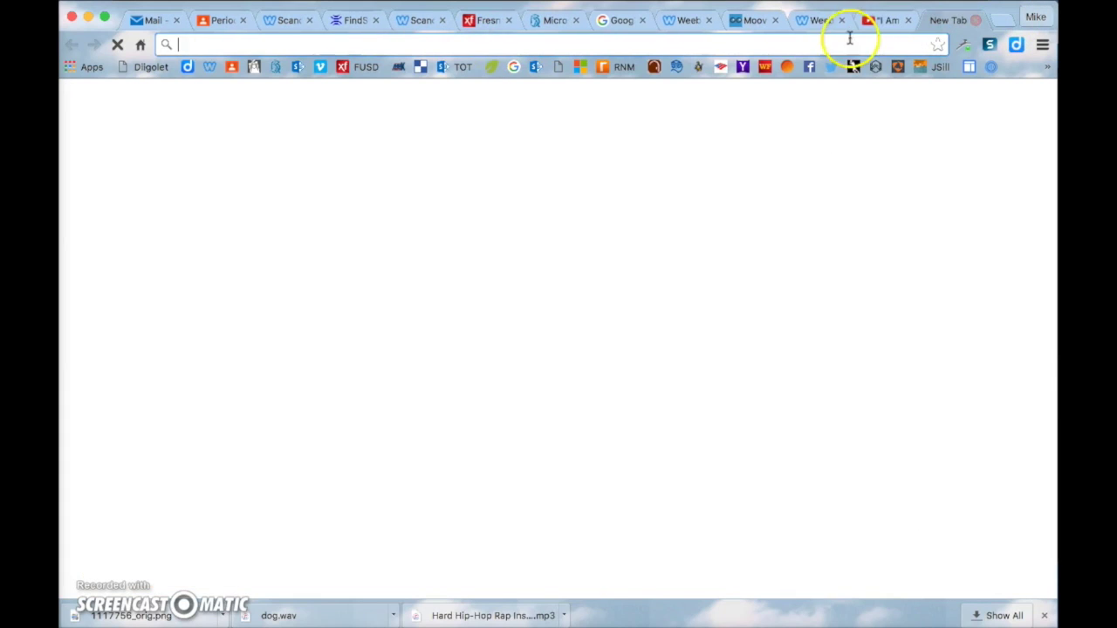
pyautogui.write('youtube t')
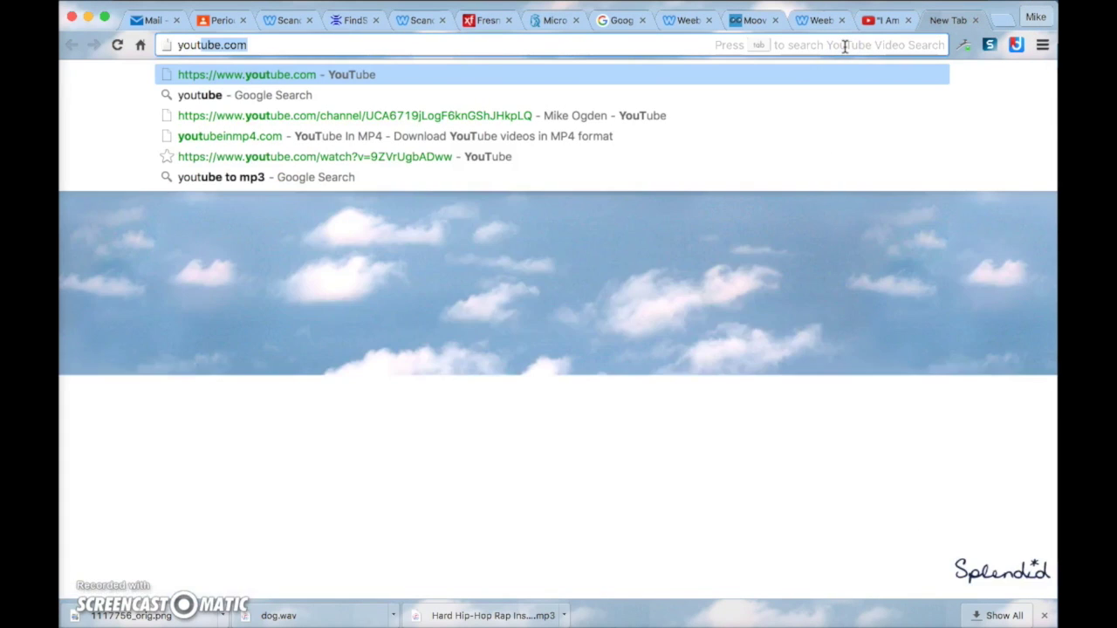
pyautogui.write('o mp3')
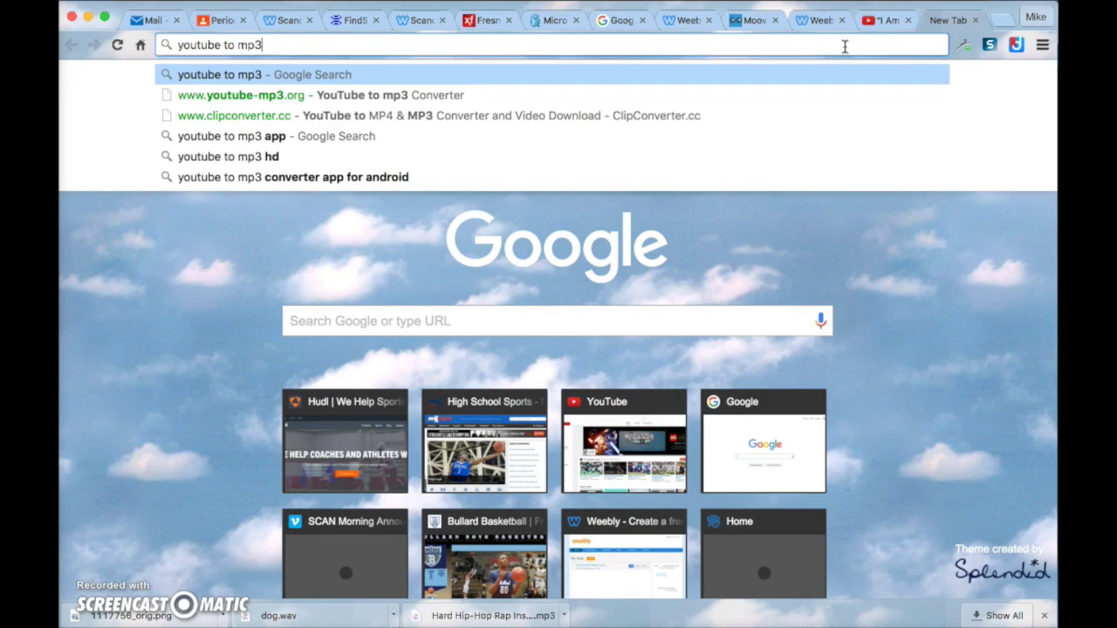
pyautogui.press('Return')
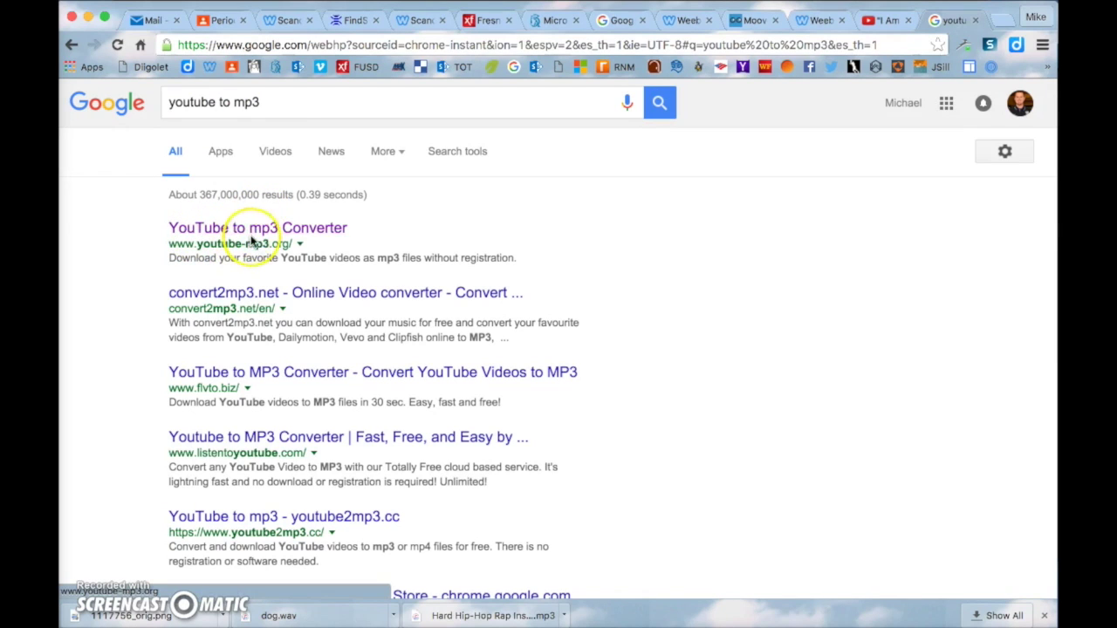
pyautogui.click(331, 238)
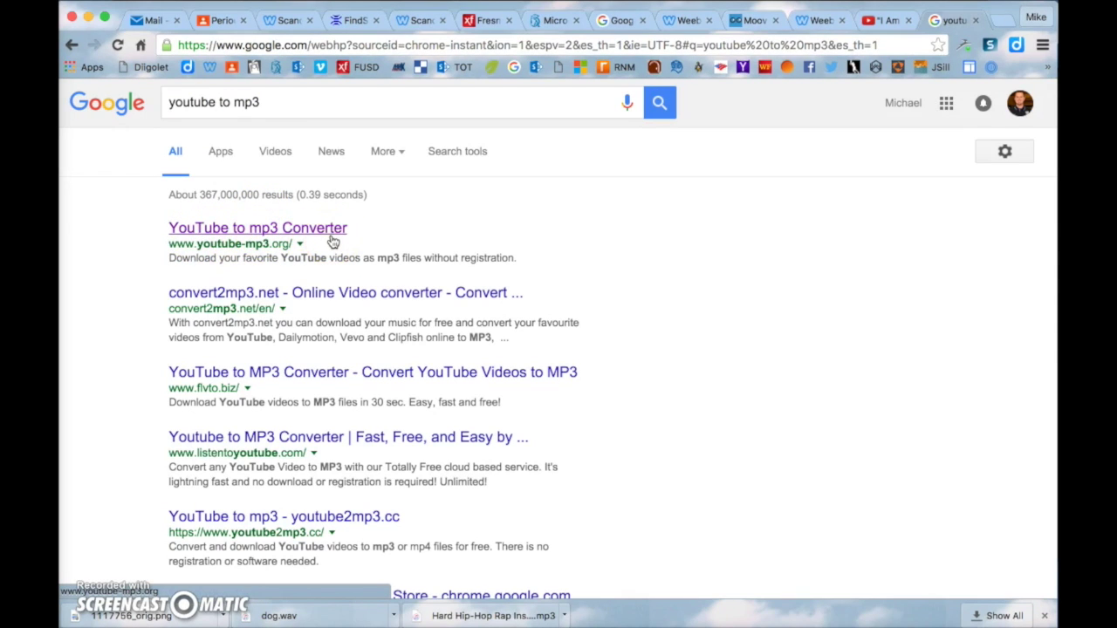
pyautogui.click(314, 231)
pyautogui.click(308, 218)
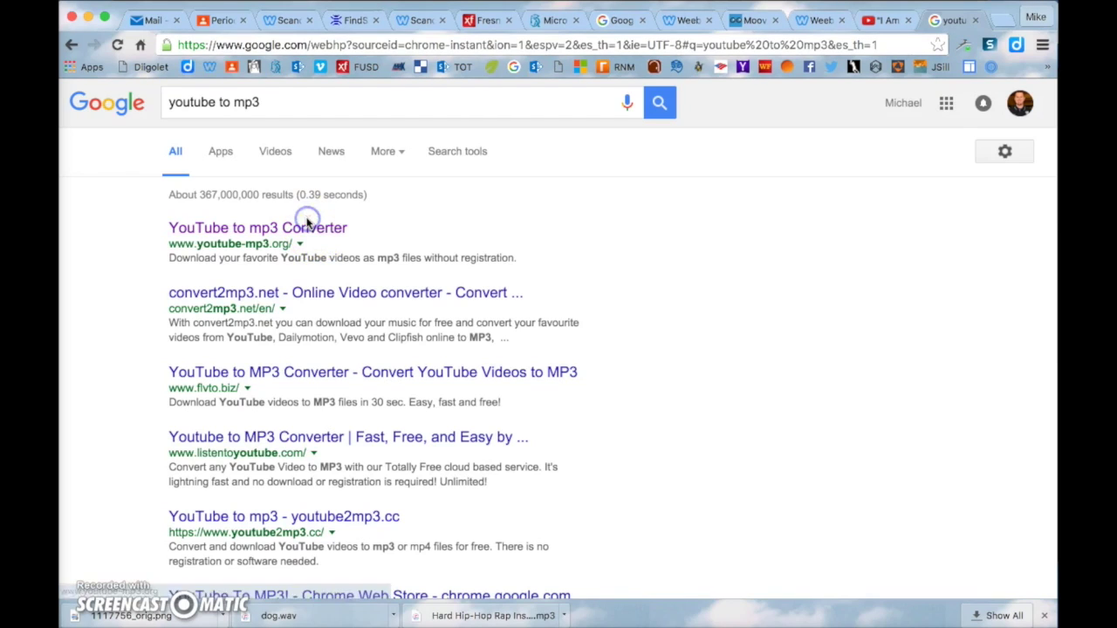
pyautogui.click(307, 233)
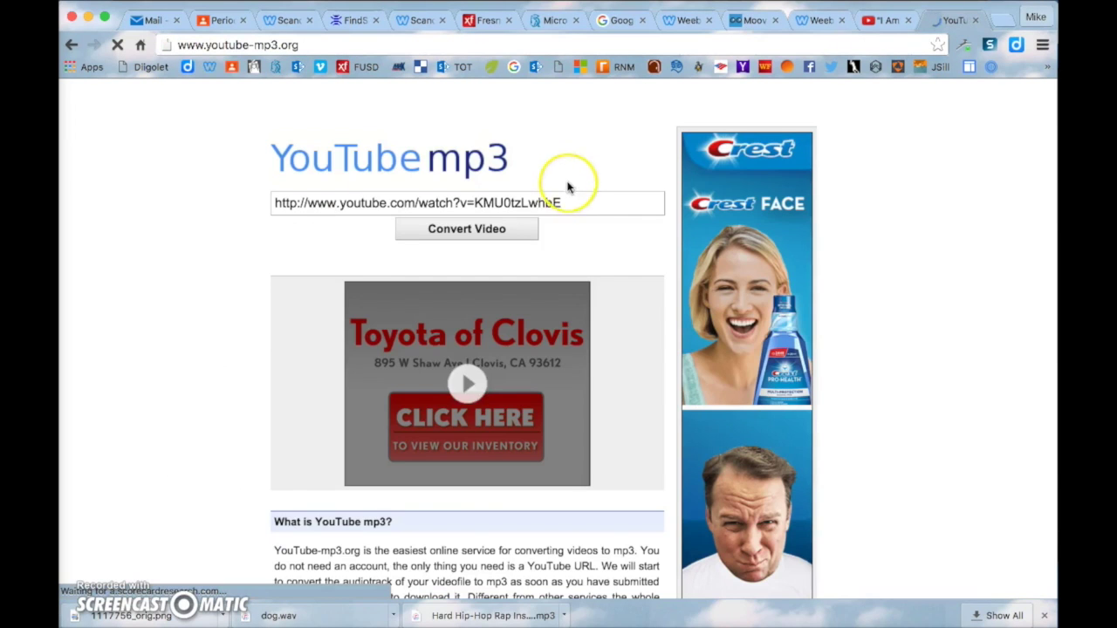
# Paste the hip-hop video's URL, convert it to mp3, and download the file
pyautogui.moveTo(567, 193); pyautogui.dragTo(259, 197)
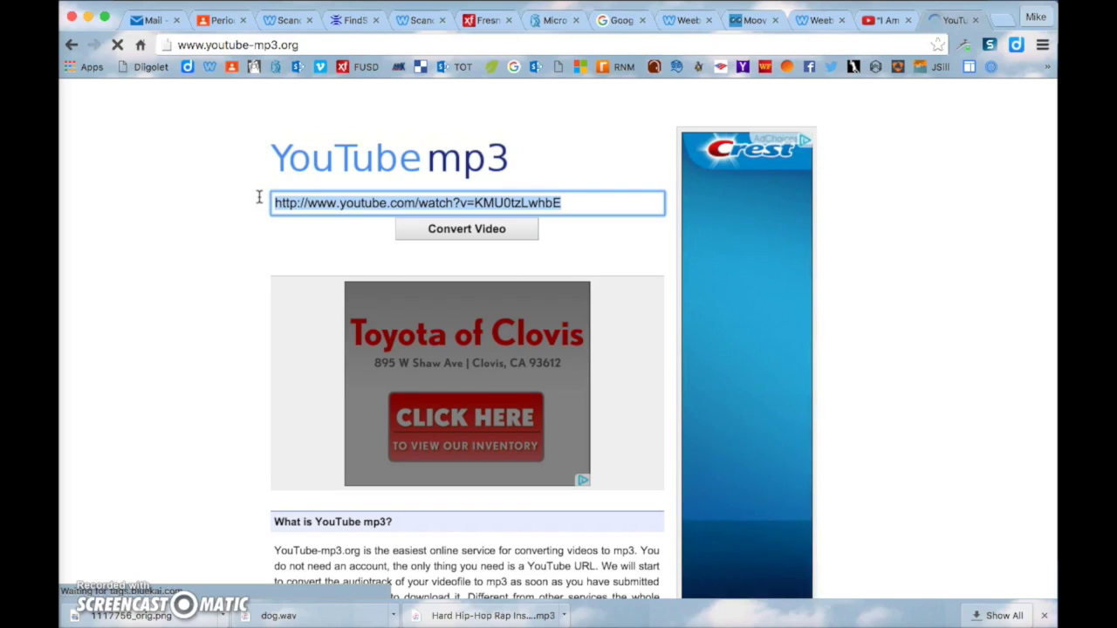
pyautogui.press('super+v')
pyautogui.click(345, 157)
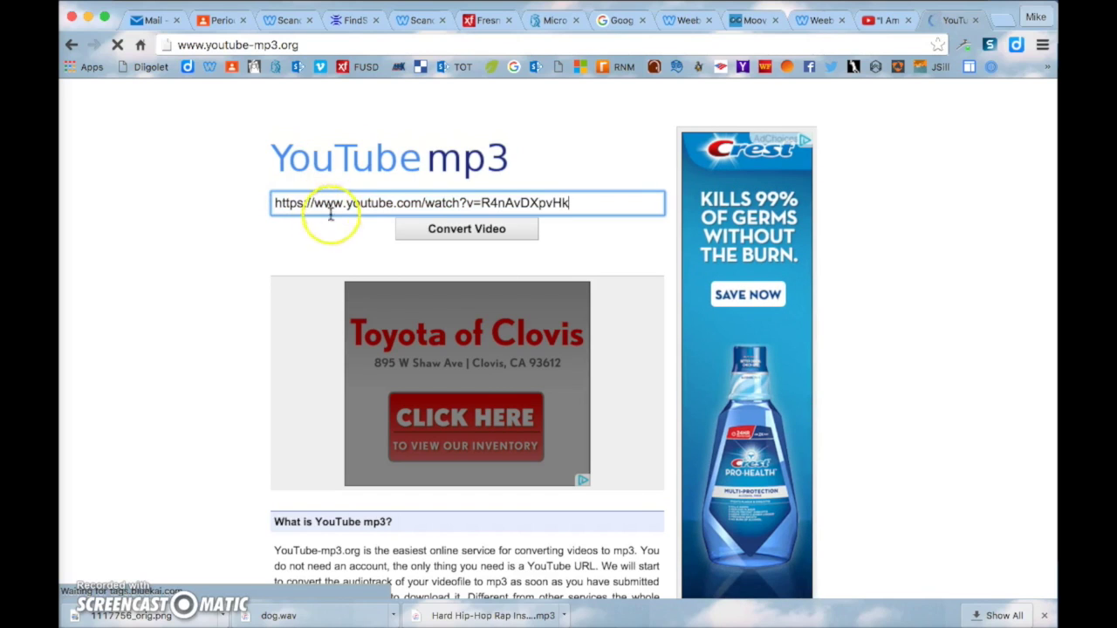
pyautogui.click(452, 223)
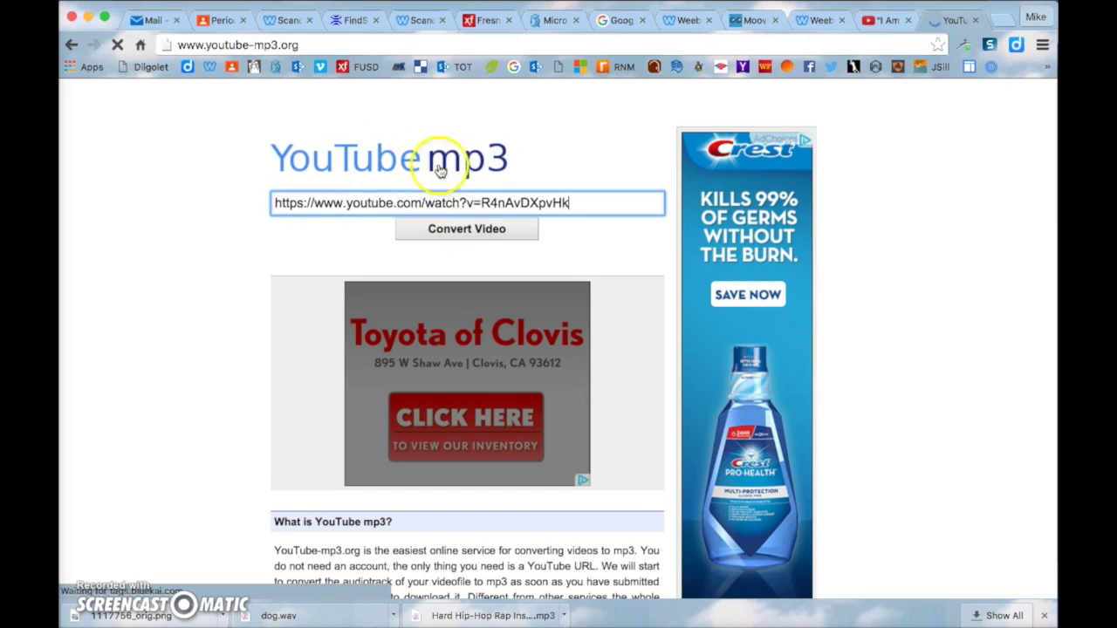
pyautogui.click(465, 230)
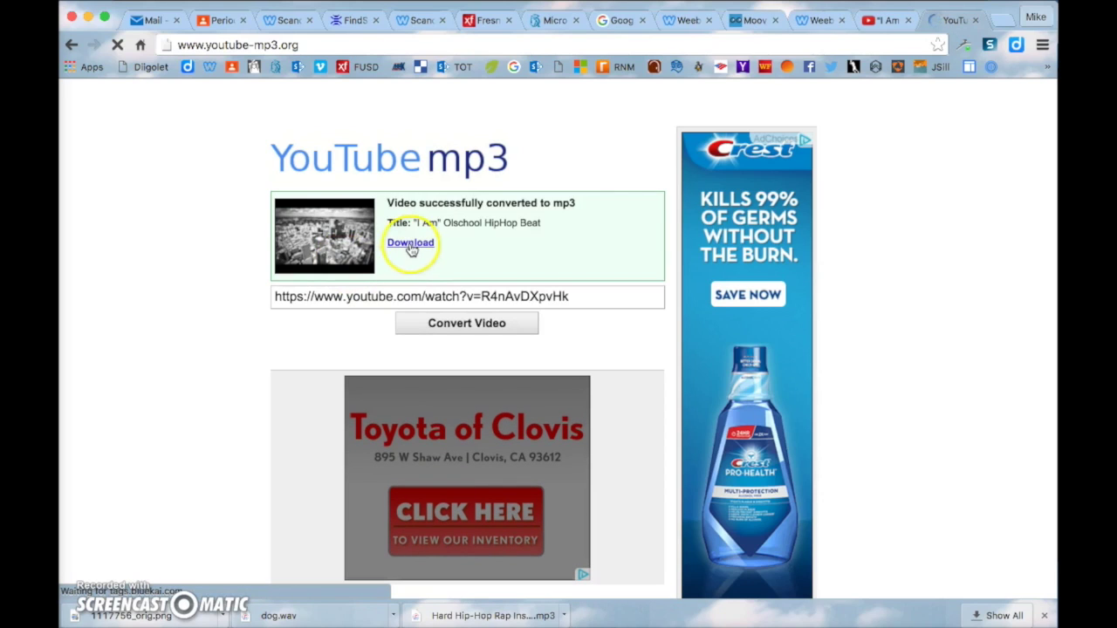
pyautogui.click(413, 247)
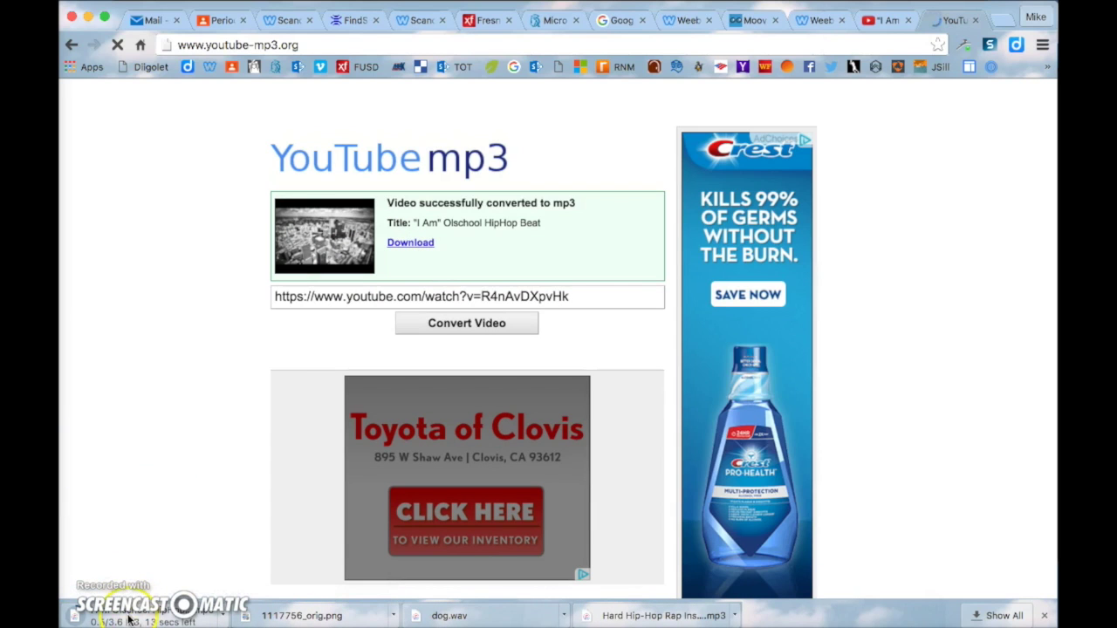
pyautogui.hotkey('ctrl', 'Up')
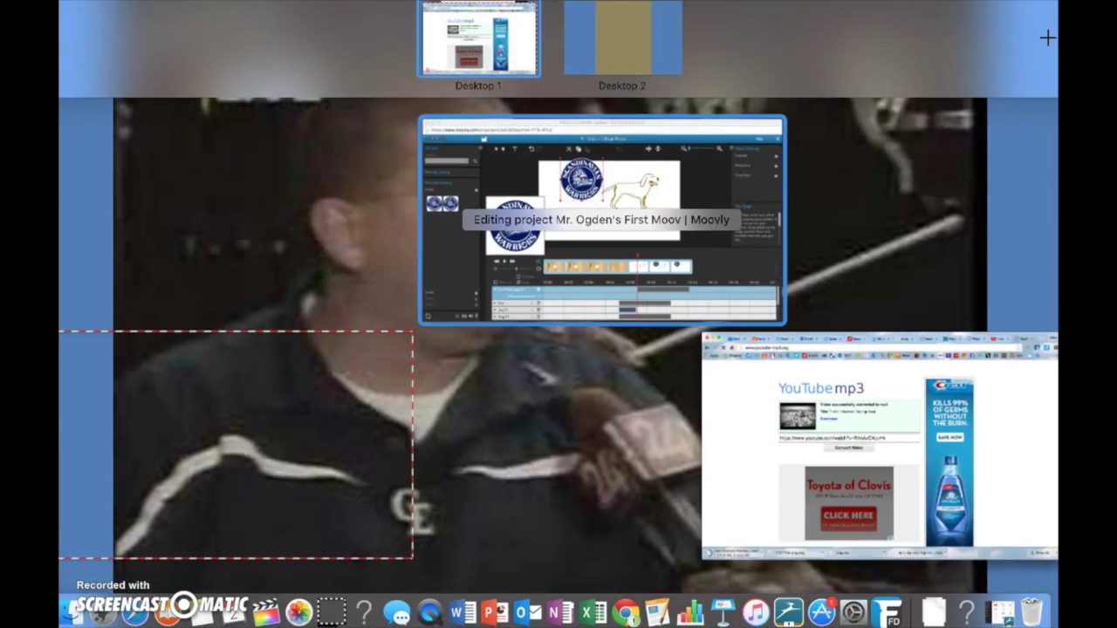
# Upload I Am Olschool HipHop Beat.mp3 from Downloads via Add Sound and save it to the library
pyautogui.click(558, 261)
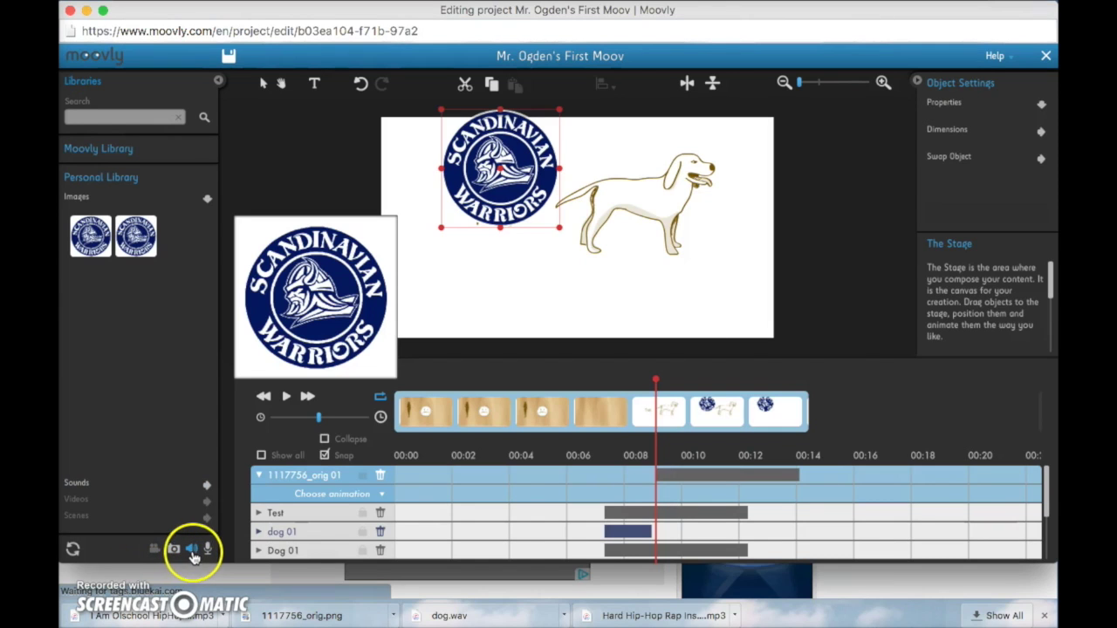
pyautogui.click(194, 549)
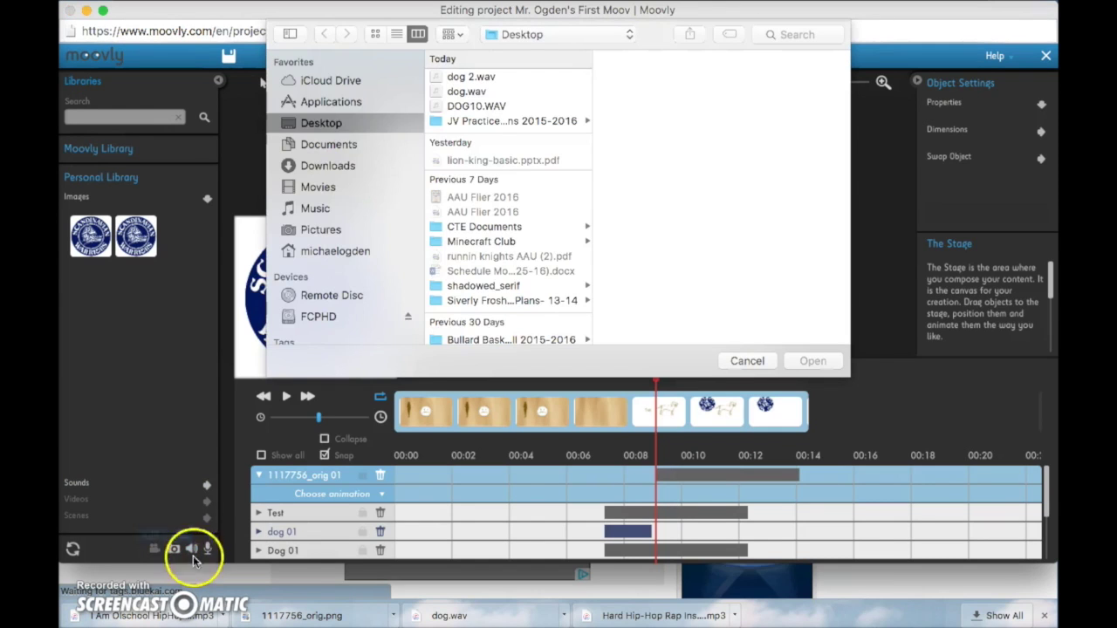
pyautogui.click(355, 135)
pyautogui.click(356, 164)
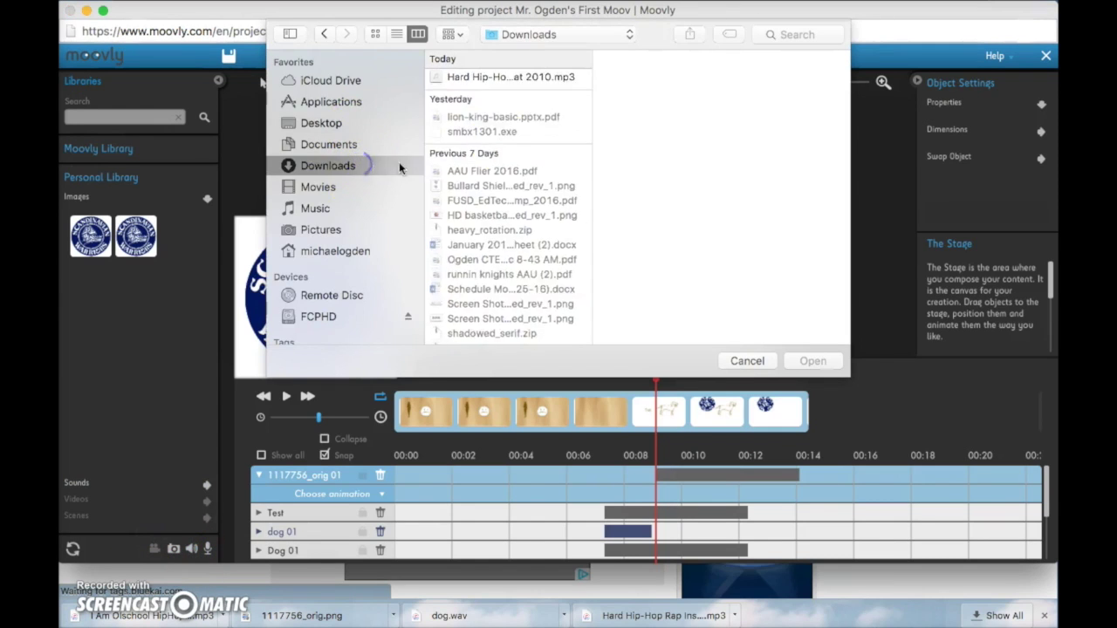
pyautogui.click(493, 110)
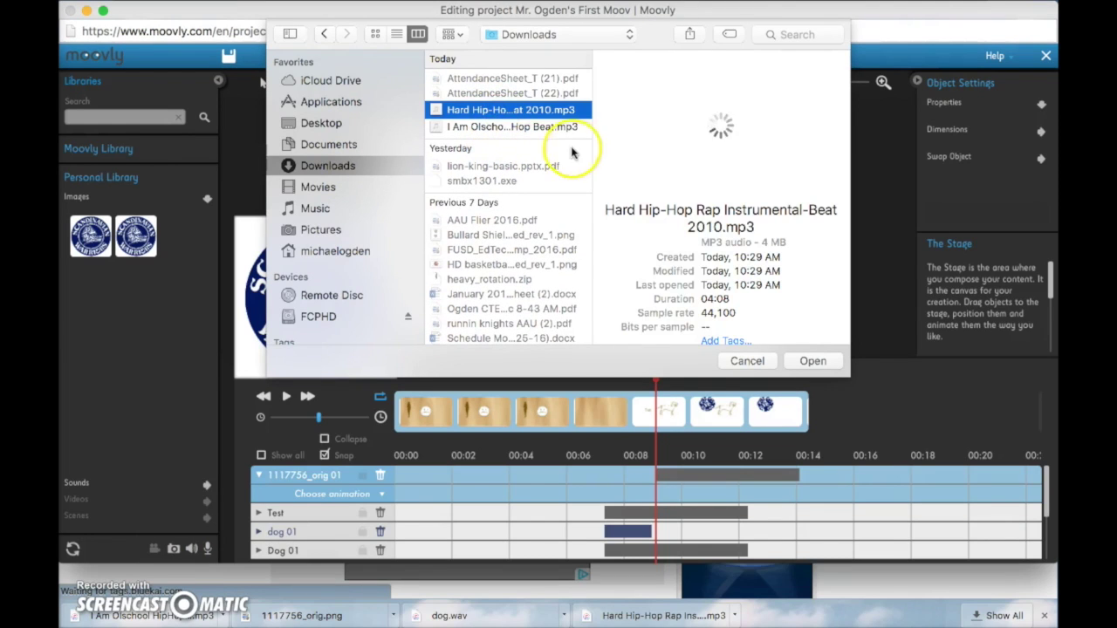
pyautogui.click(528, 127)
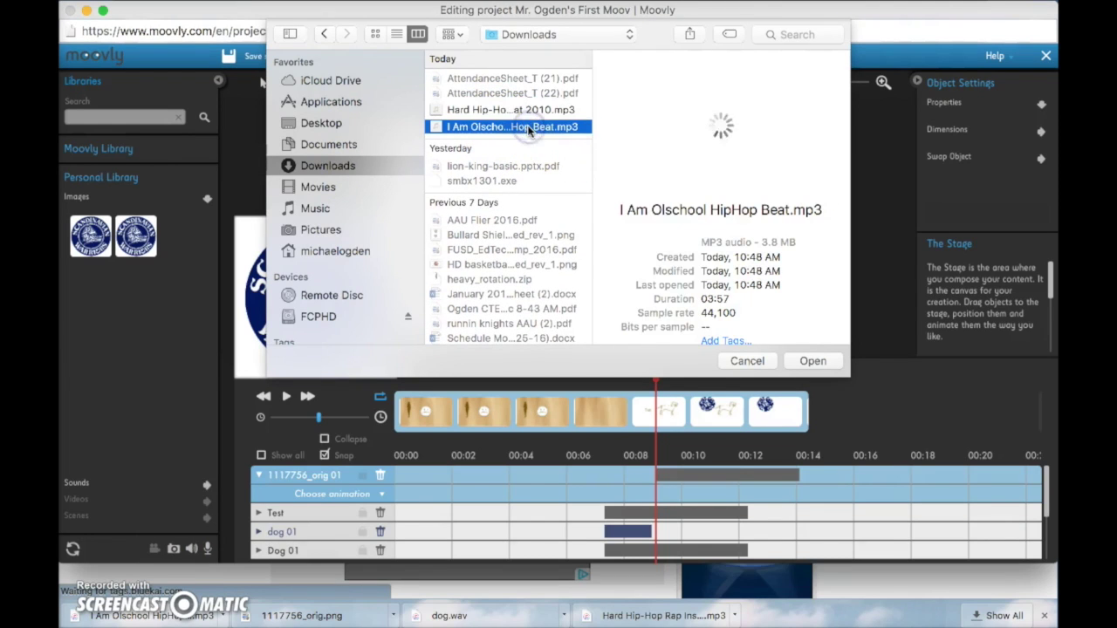
pyautogui.click(812, 361)
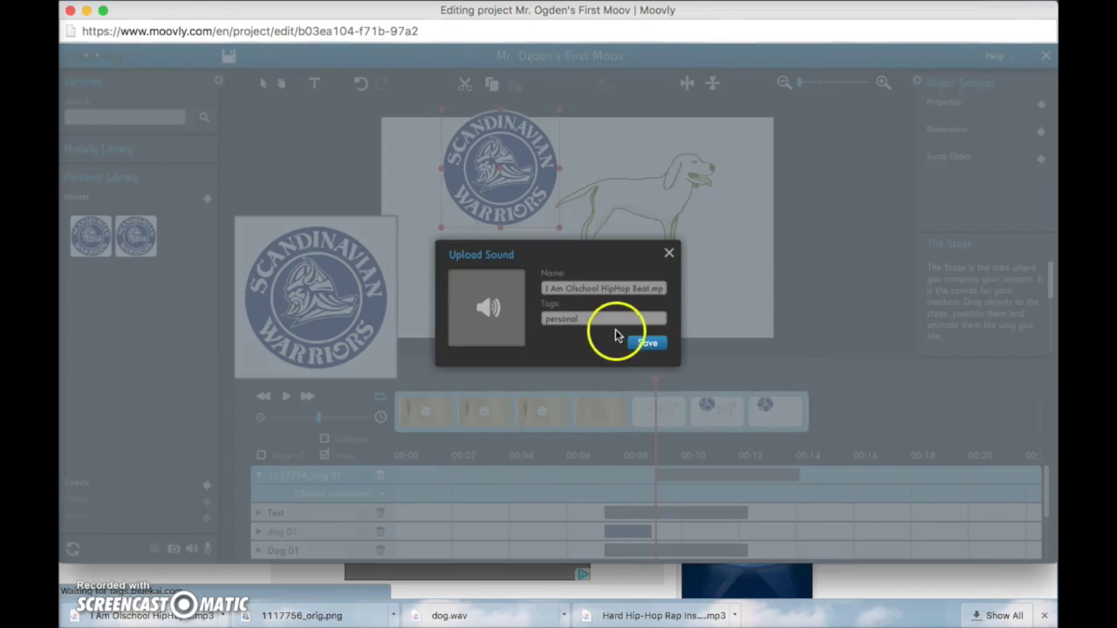
pyautogui.click(634, 342)
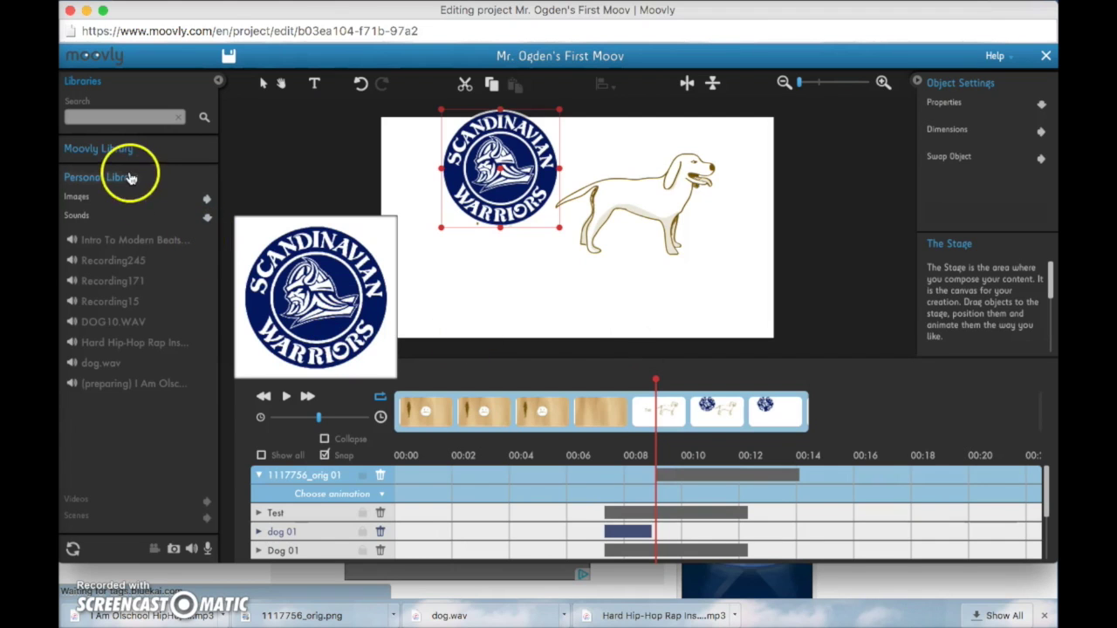
# Drag the I Am Olschool HipHop sound from Personal Library onto the timeline as background music
pyautogui.click(78, 215)
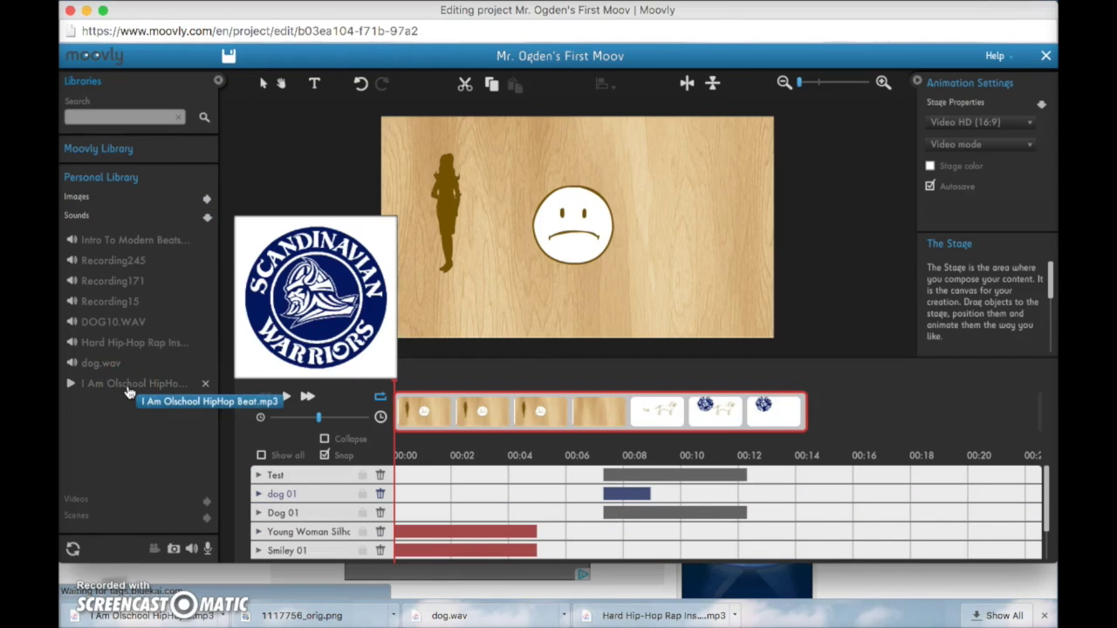
pyautogui.click(151, 397)
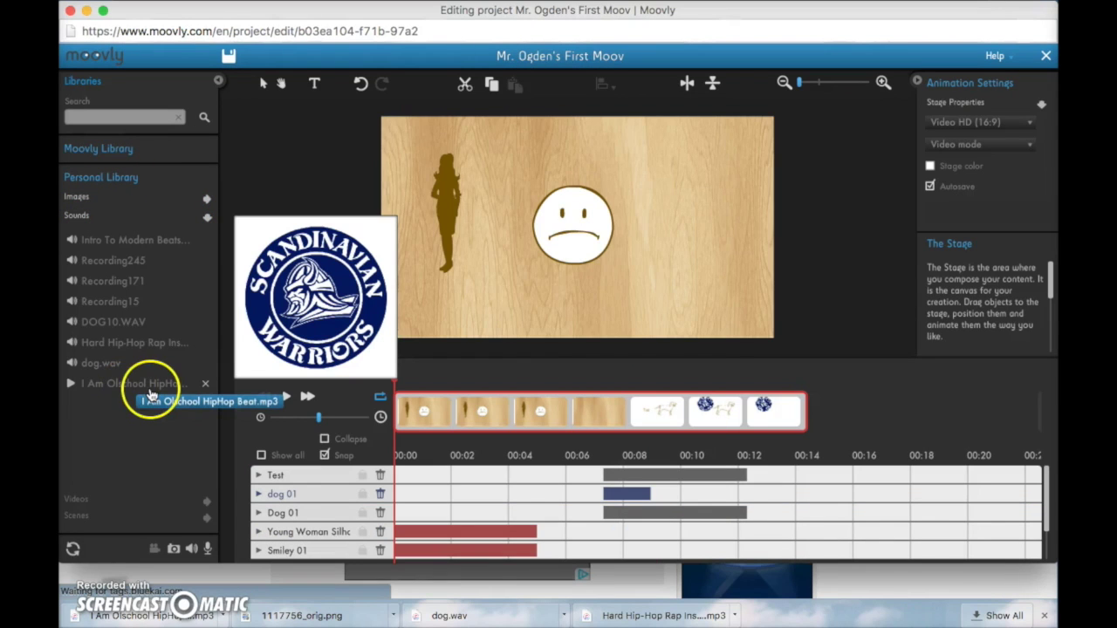
pyautogui.moveTo(151, 397); pyautogui.dragTo(626, 243)
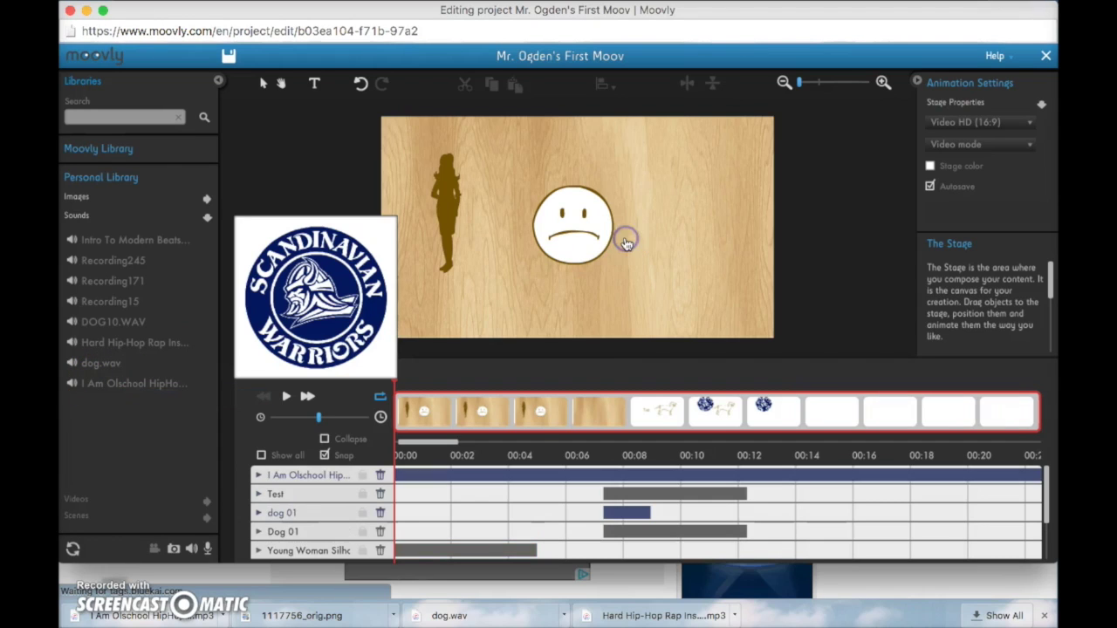
pyautogui.click(540, 418)
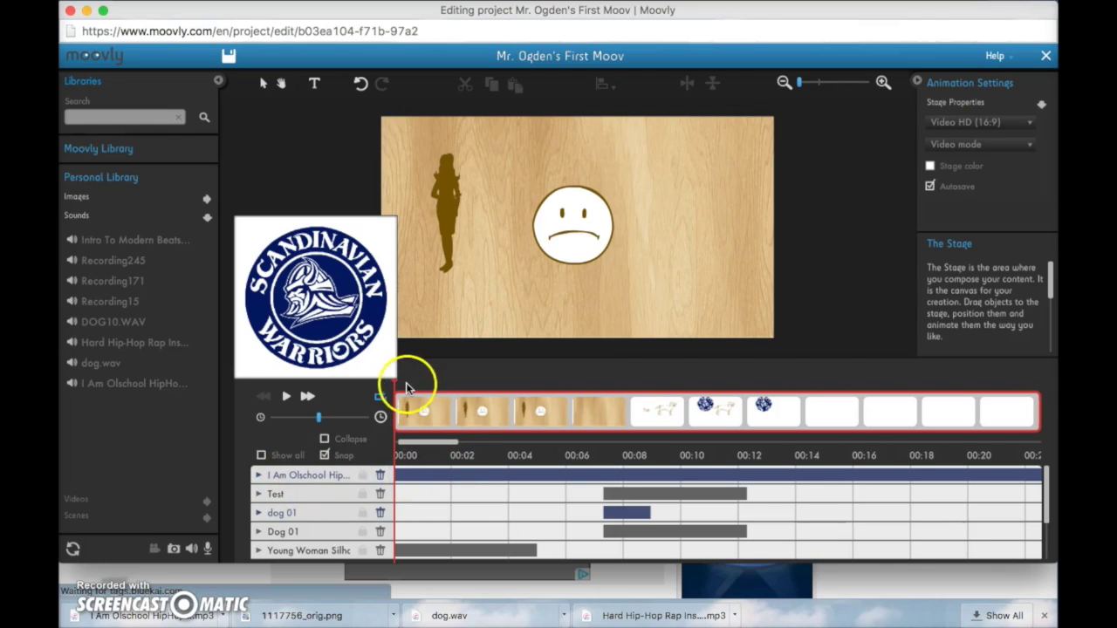
# Preview the animation with the beat from the start, stopping around six seconds in
pyautogui.moveTo(419, 389); pyautogui.dragTo(399, 387)
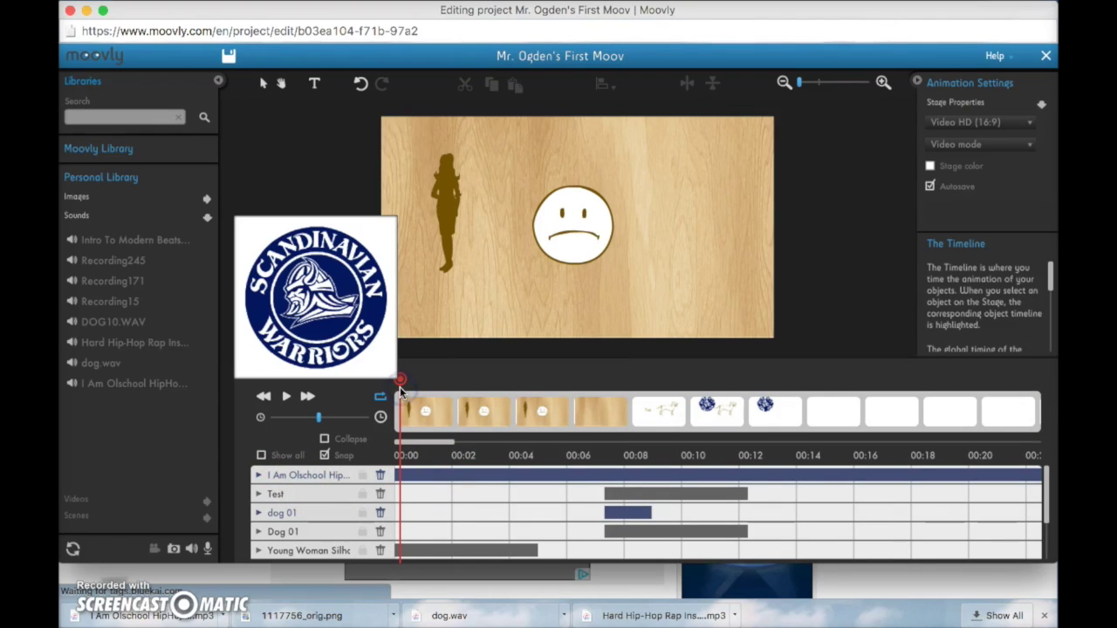
pyautogui.press('XF86AudioRaiseVolume')
pyautogui.press('space')
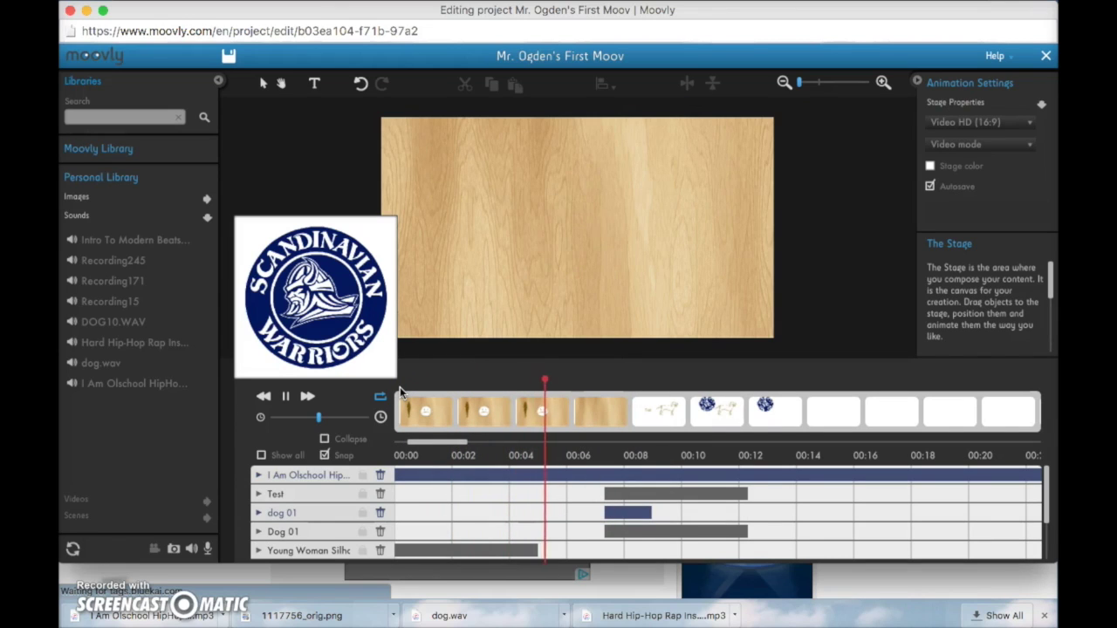
pyautogui.press('space')
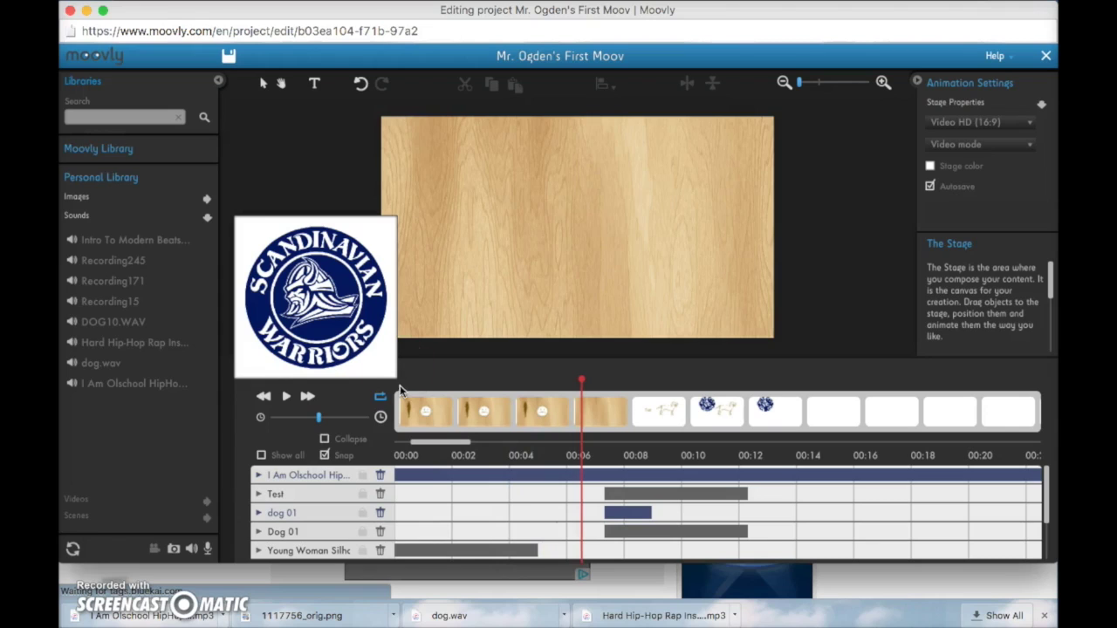
pyautogui.click(394, 399)
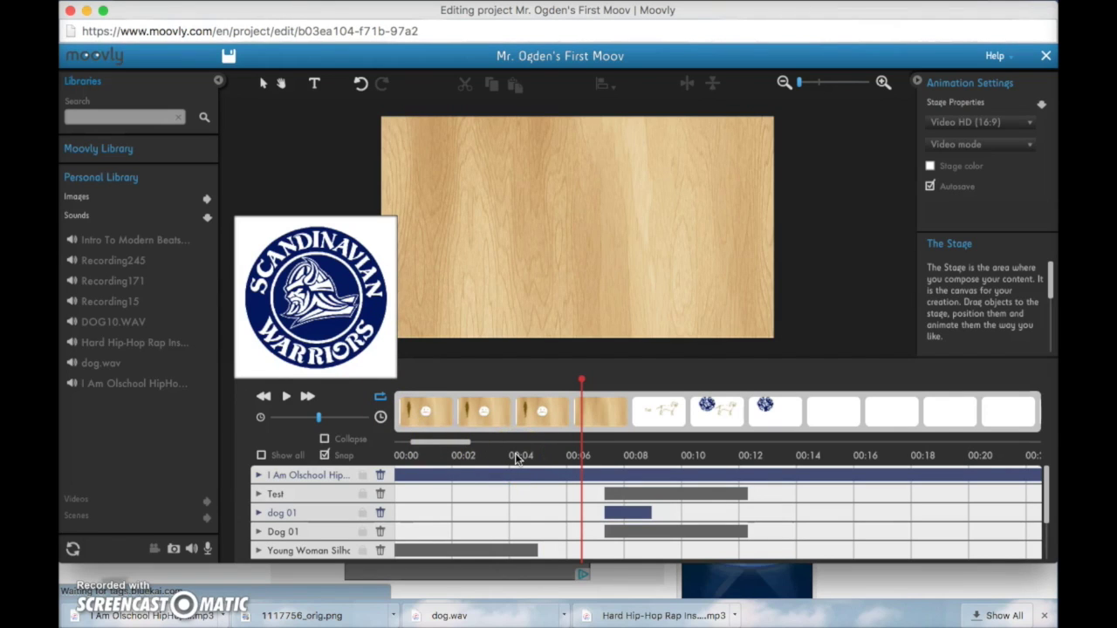
pyautogui.hotkey('ctrl', 'Up')
# Bring up the Classroom assignment and highlight the length and 3 sound effects requirements
pyautogui.click(605, 362)
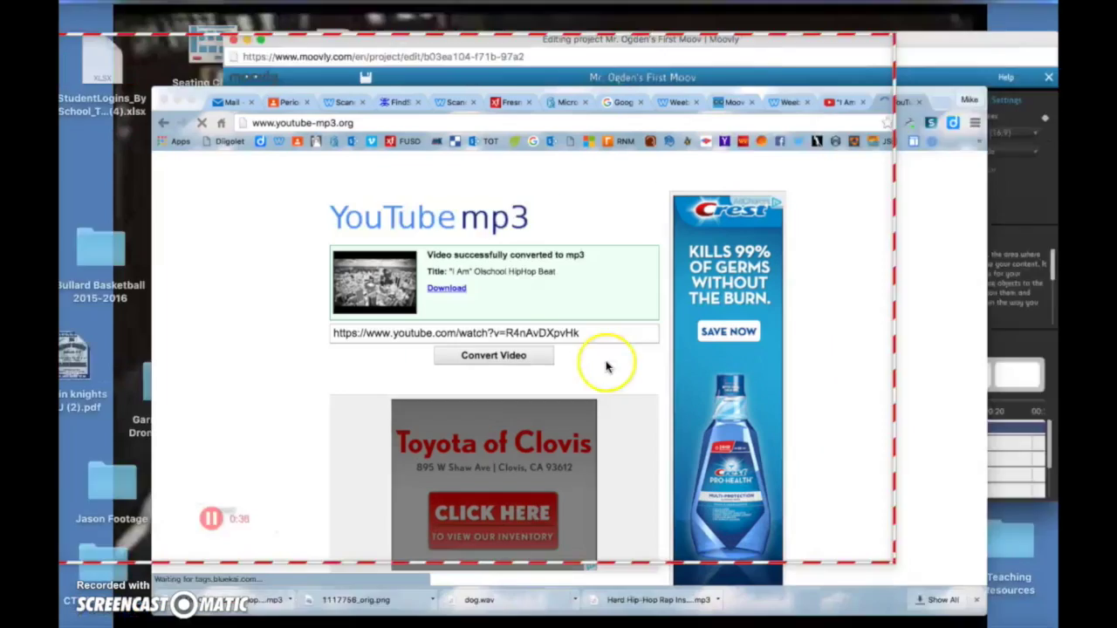
pyautogui.click(229, 20)
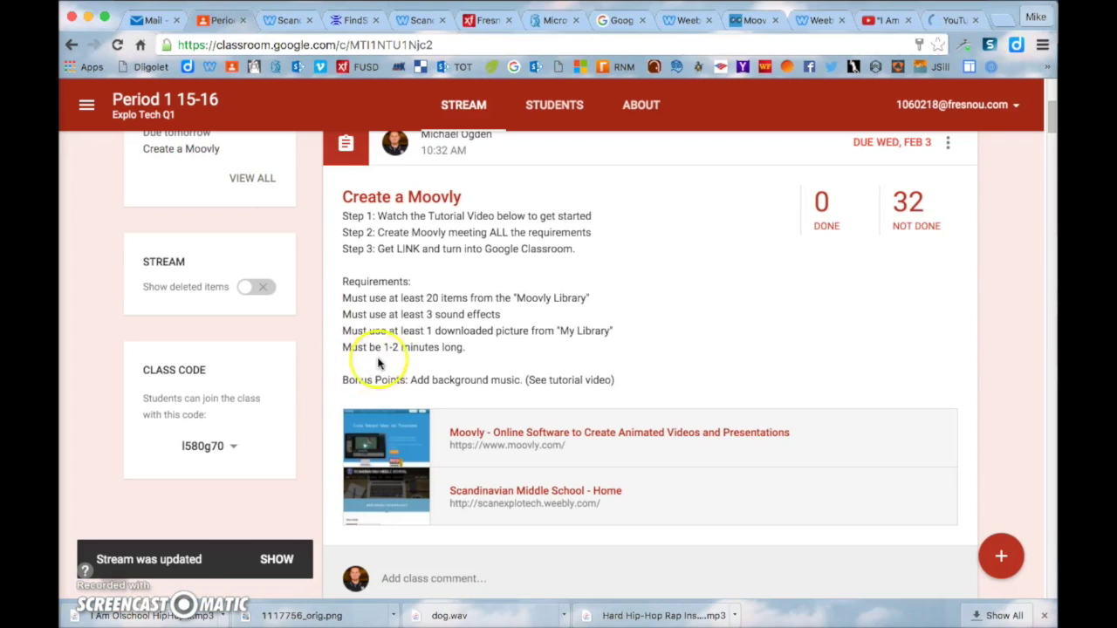
pyautogui.moveTo(343, 348); pyautogui.dragTo(347, 302)
pyautogui.click(501, 350)
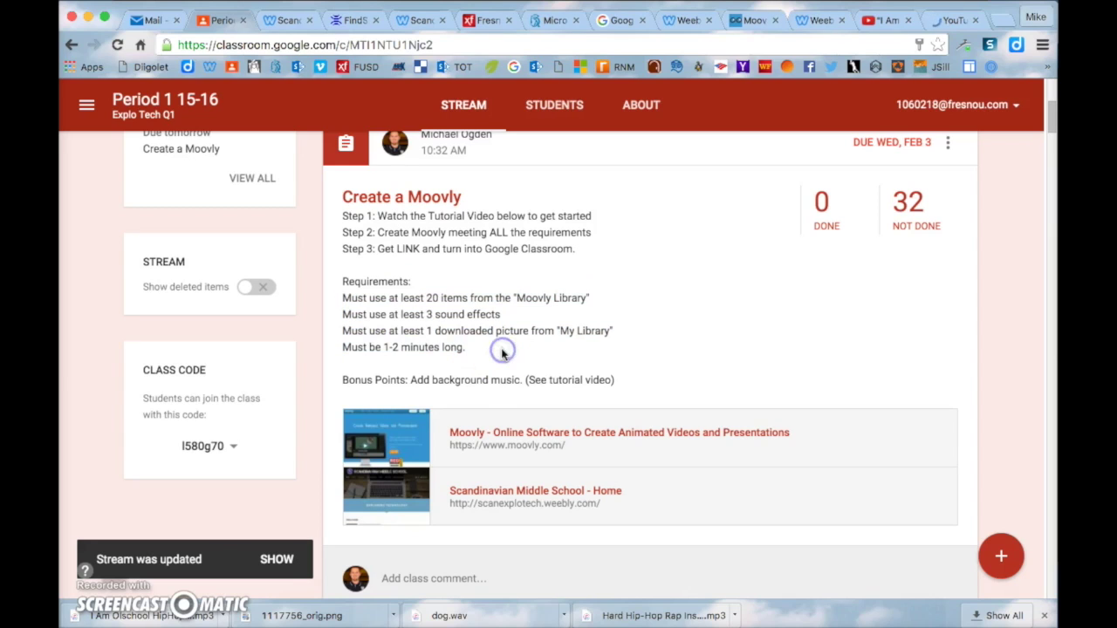
pyautogui.moveTo(511, 310); pyautogui.dragTo(430, 311)
pyautogui.moveTo(485, 352); pyautogui.dragTo(387, 346)
# Reselect the '3 sound effects' requirement, glance at Moovly, then clear the selection
pyautogui.click(478, 308)
pyautogui.doubleClick(477, 310)
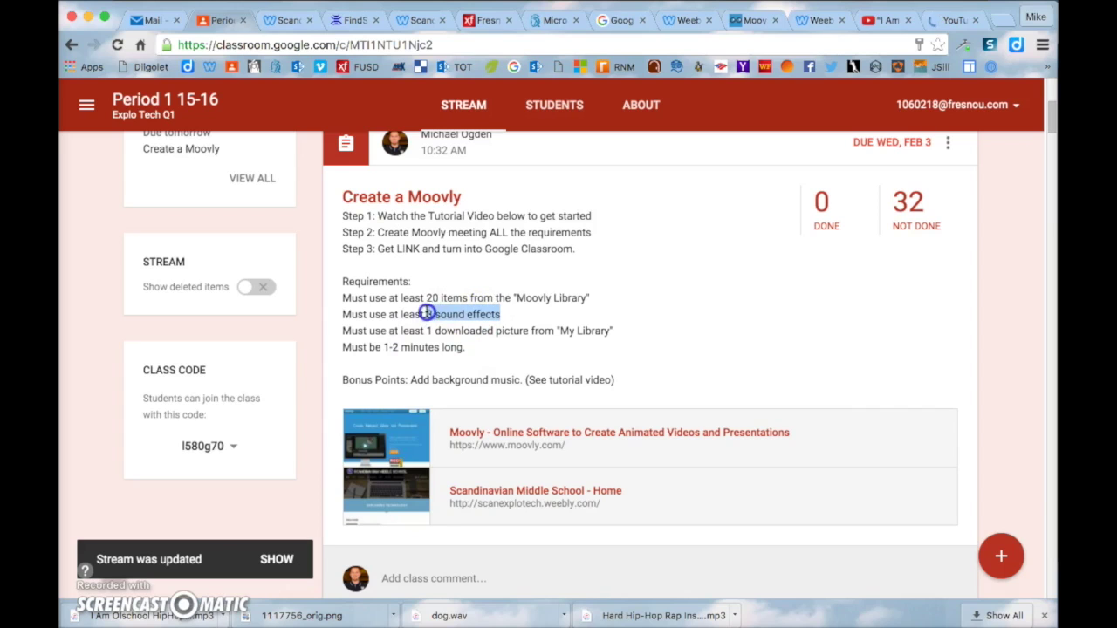
pyautogui.moveTo(427, 312); pyautogui.dragTo(424, 313)
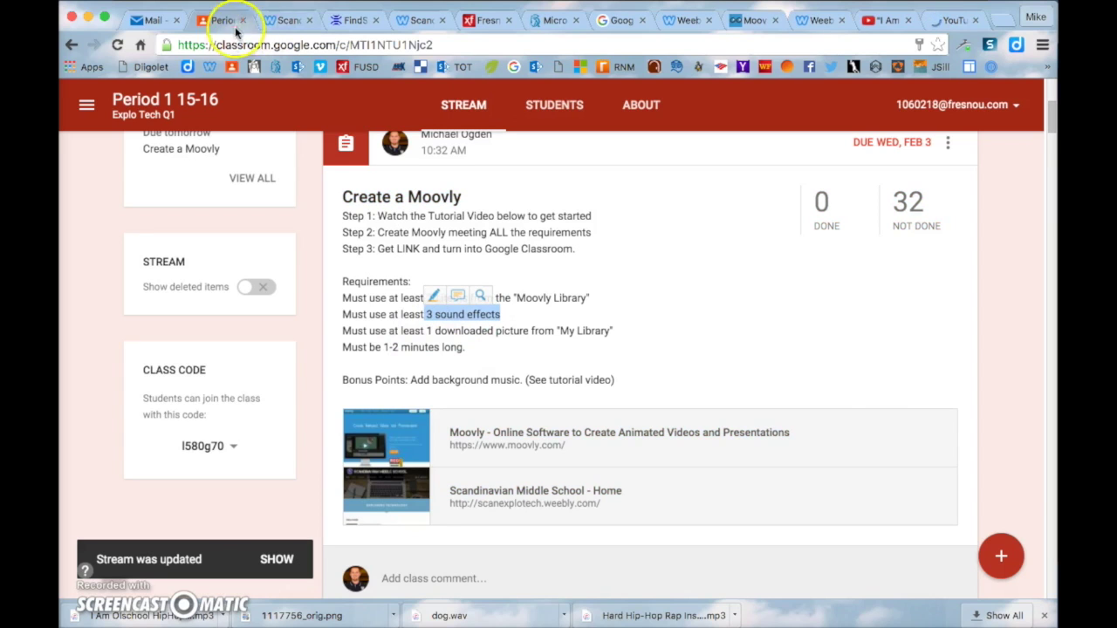
pyautogui.click(755, 23)
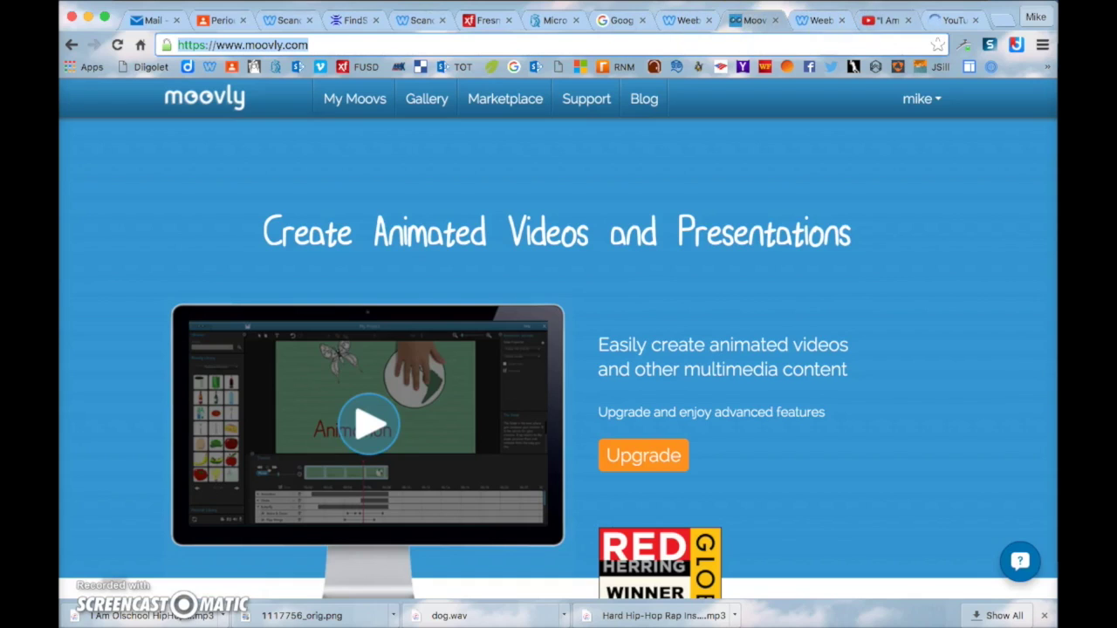
pyautogui.click(220, 21)
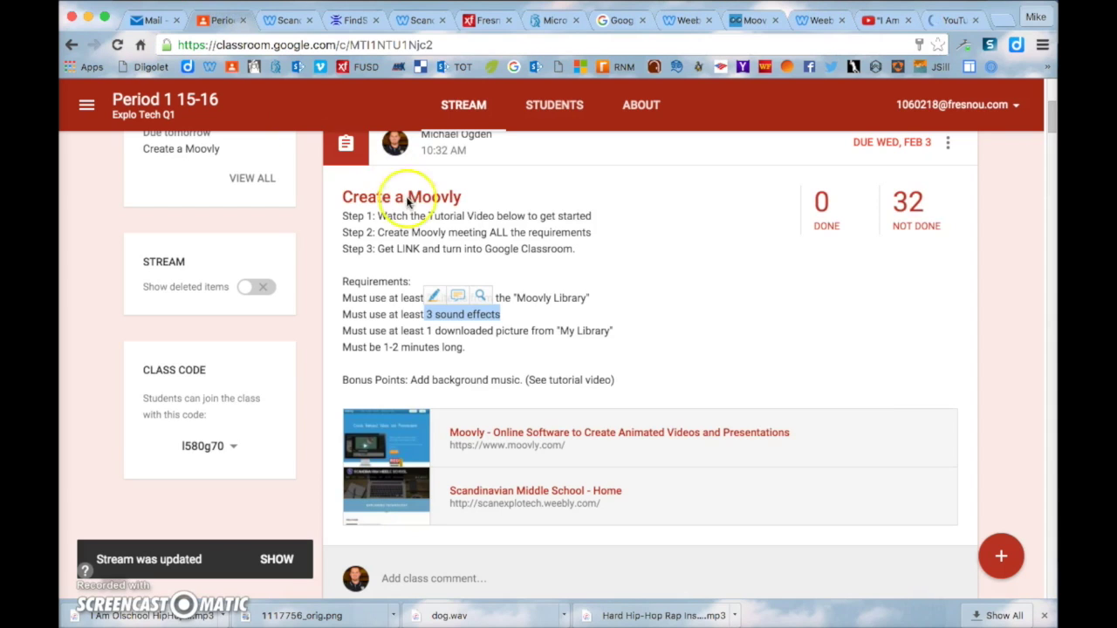
pyautogui.click(485, 327)
pyautogui.hotkey('ctrl', 'Up')
# Return to the Moovly editor and save the project containing the hip-hop background beat
pyautogui.click(620, 229)
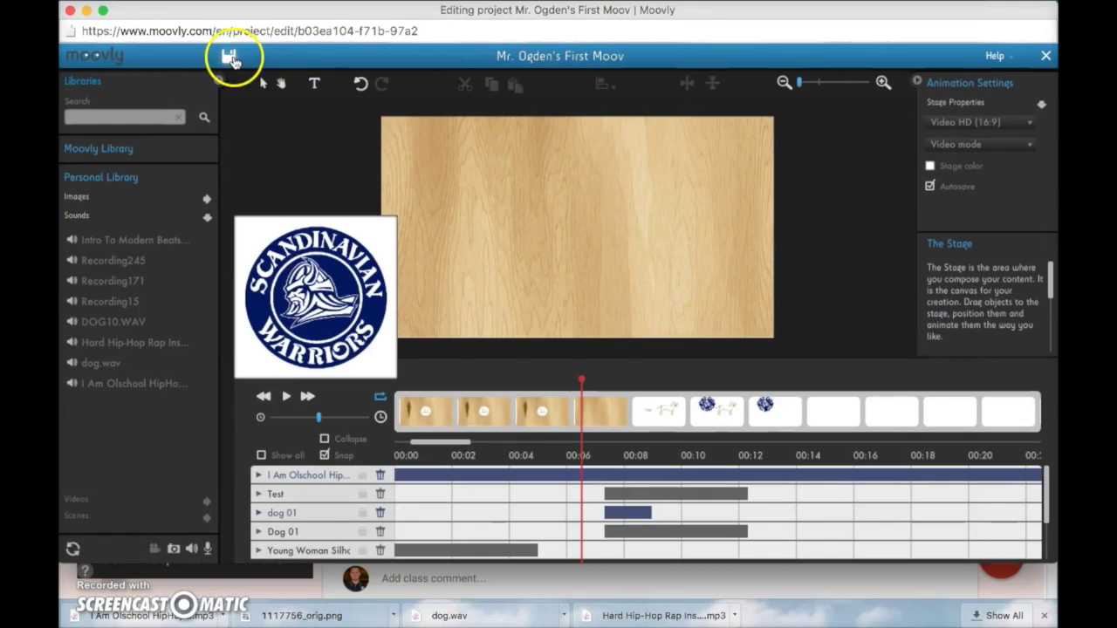
pyautogui.click(228, 58)
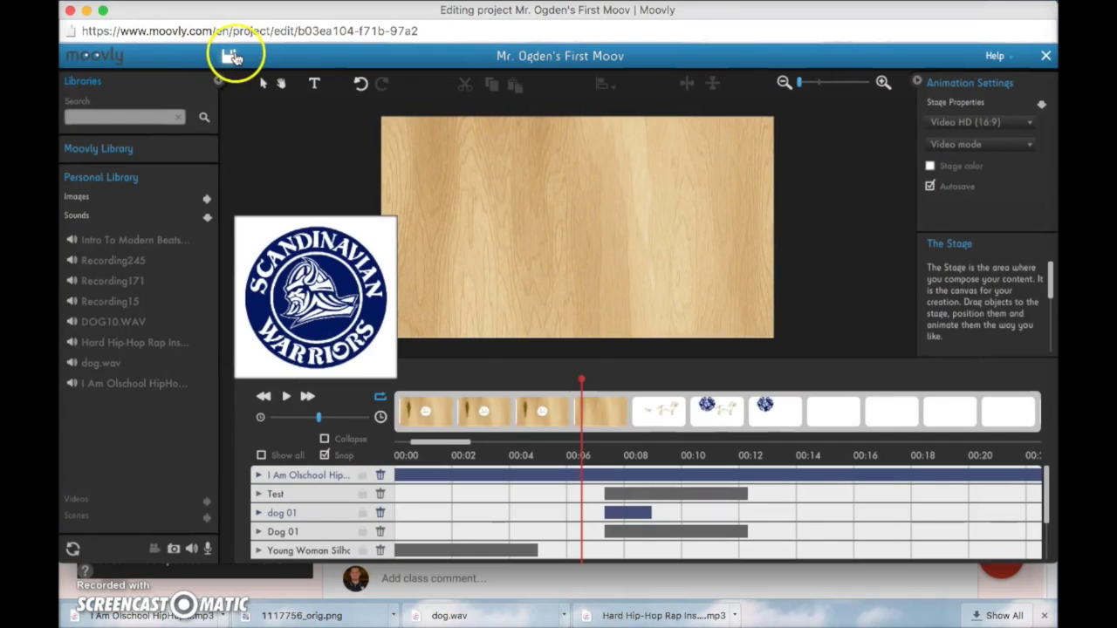